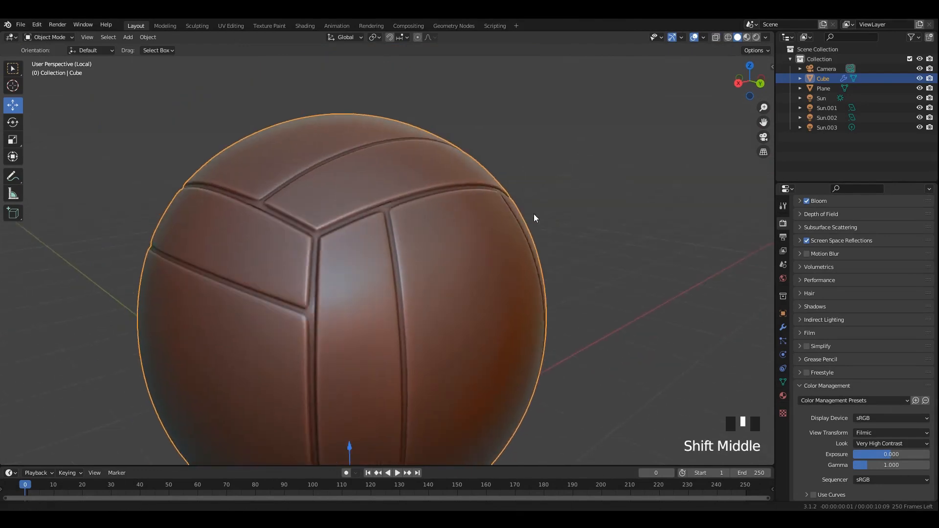
Examine the finished volleyball from several angles, comparing its wireframe topology with the solid-shaded surface.
{"action": "mouse_move", "coordinate": [561, 198]}
{"action": "middle_mouse_down"}
{"action": "mouse_move", "coordinate": [488, 204]}
{"action": "mouse_move", "coordinate": [542, 201]}
{"action": "middle_mouse_up"}
{"action": "left_click", "coordinate": [746, 37]}
{"action": "middle_click_drag", "start_coordinate": [461, 250], "coordinate": [724, 49]}
{"action": "left_click", "coordinate": [737, 38]}
{"action": "middle_click_drag", "start_coordinate": [485, 127], "coordinate": [438, 149]}
{"action": "left_click", "coordinate": [733, 29]}
{"action": "left_click", "coordinate": [729, 37]}
{"action": "middle_click_drag", "start_coordinate": [459, 198], "coordinate": [455, 212]}
{"action": "scroll", "coordinate": [455, 212], "scroll_direction": "up", "scroll_amount": 2}
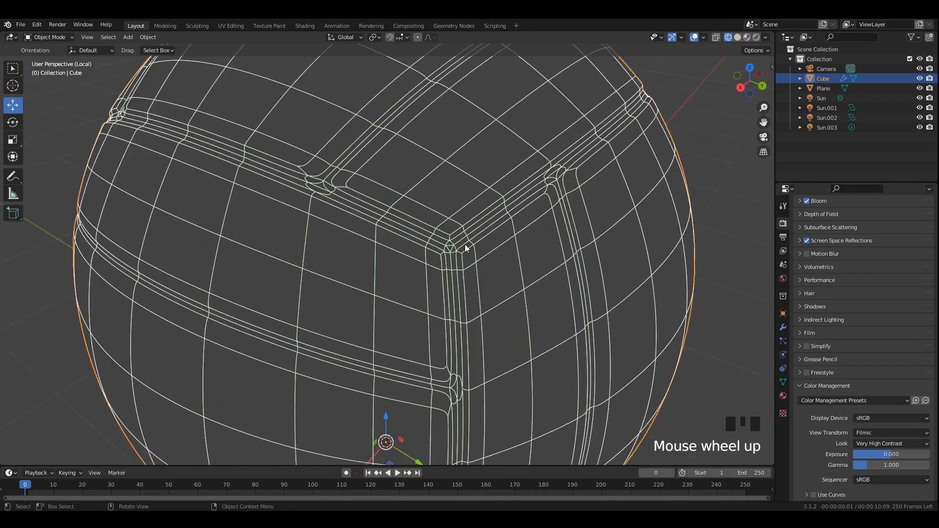
{"action": "scroll", "coordinate": [465, 248], "scroll_direction": "down", "scroll_amount": 3}
{"action": "middle_click_drag", "start_coordinate": [465, 248], "coordinate": [589, 151]}
{"action": "left_click", "coordinate": [738, 38]}
{"action": "scroll", "coordinate": [482, 207], "scroll_direction": "down", "scroll_amount": 2}
{"action": "mouse_move", "coordinate": [483, 207]}
{"action": "middle_mouse_down"}
{"action": "mouse_move", "coordinate": [566, 205]}
{"action": "mouse_move", "coordinate": [575, 228]}
{"action": "mouse_move", "coordinate": [387, 223]}
{"action": "mouse_move", "coordinate": [526, 186]}
{"action": "mouse_move", "coordinate": [579, 237]}
{"action": "middle_mouse_up"}
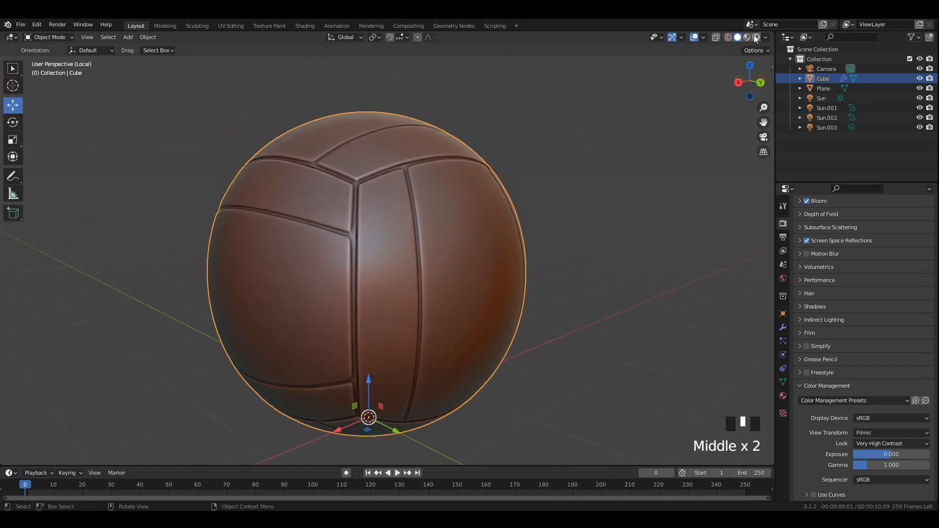
Show the ball with the full scene in rendered shading, leaving local view and hiding the overlays and gizmos.
{"action": "left_click", "coordinate": [747, 37]}
{"action": "left_click", "coordinate": [756, 37]}
{"action": "middle_click_drag", "start_coordinate": [507, 244], "coordinate": [479, 247]}
{"action": "key", "text": "slash"}
{"action": "key", "text": "grave"}
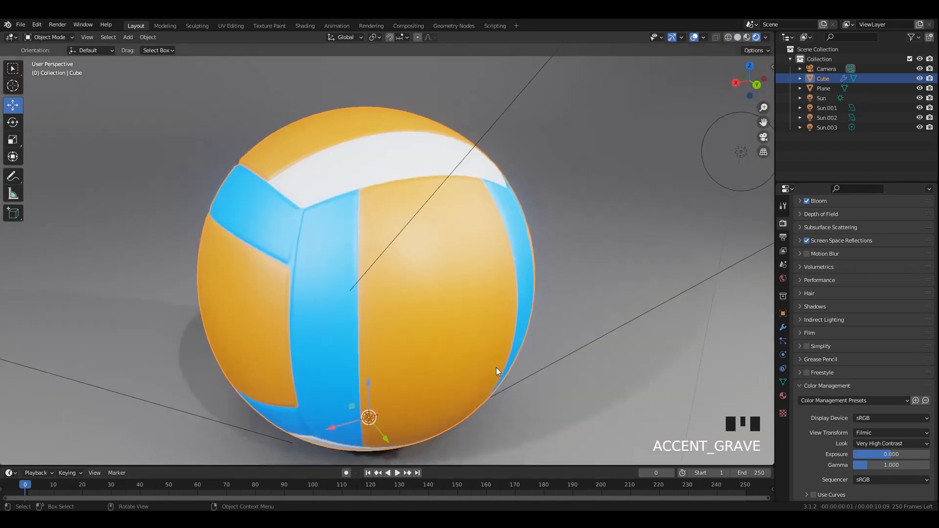
{"action": "middle_click_drag", "start_coordinate": [497, 371], "coordinate": [493, 303], "text": "shift"}
{"action": "left_click", "coordinate": [694, 37]}
{"action": "left_click", "coordinate": [671, 37]}
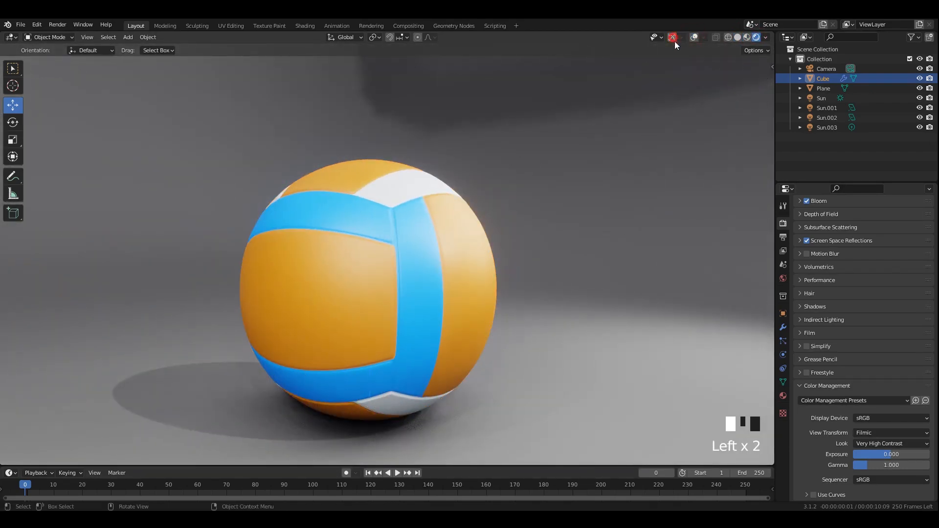
{"action": "middle_click_drag", "start_coordinate": [674, 41], "coordinate": [754, 51]}
Switch the scene's render engine to Cycles.
{"action": "scroll", "coordinate": [787, 215], "scroll_direction": "up", "scroll_amount": 10}
{"action": "left_click", "coordinate": [893, 222]}
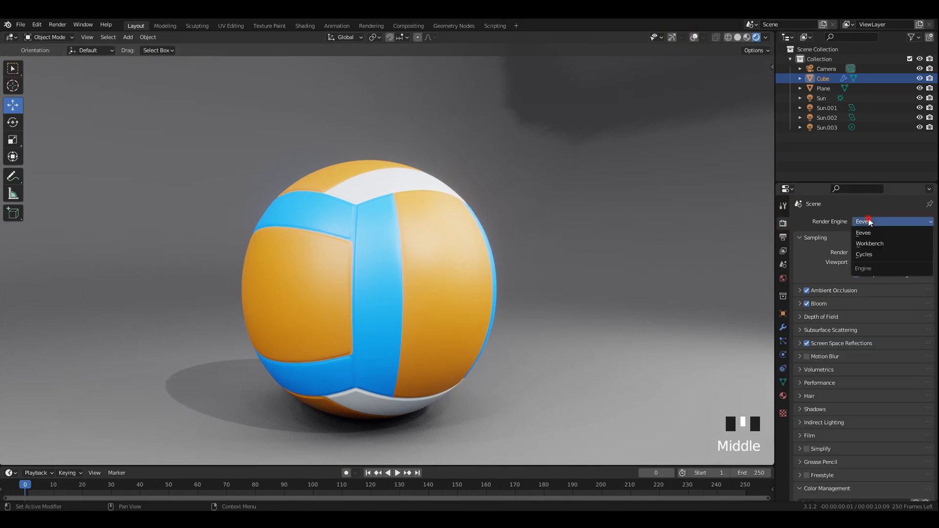
{"action": "left_click", "coordinate": [876, 255]}
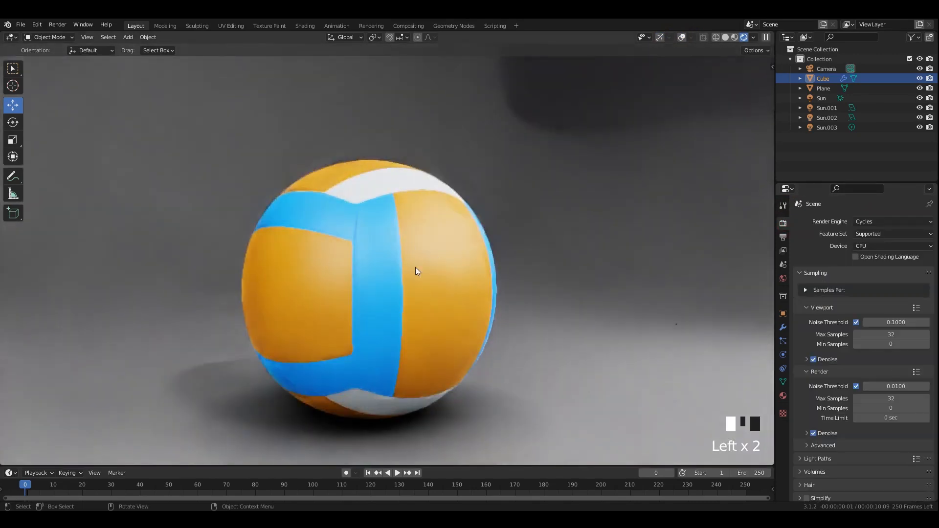
{"action": "left_click", "coordinate": [416, 192]}
{"action": "key", "text": "Tab"}
{"action": "key", "text": "Tab"}
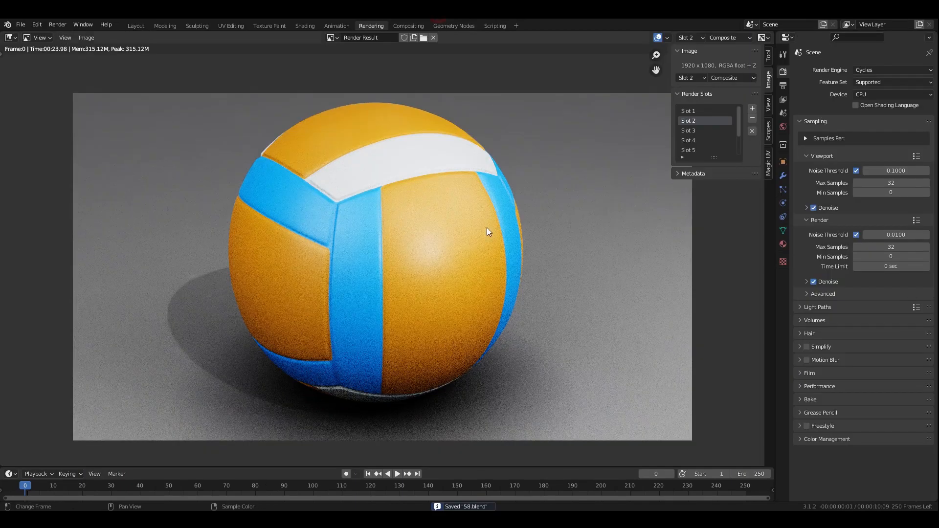
Examine the finished Cycles render of the volleyball up close and return to the Layout workspace.
{"action": "scroll", "coordinate": [373, 268], "scroll_direction": "down", "scroll_amount": 3}
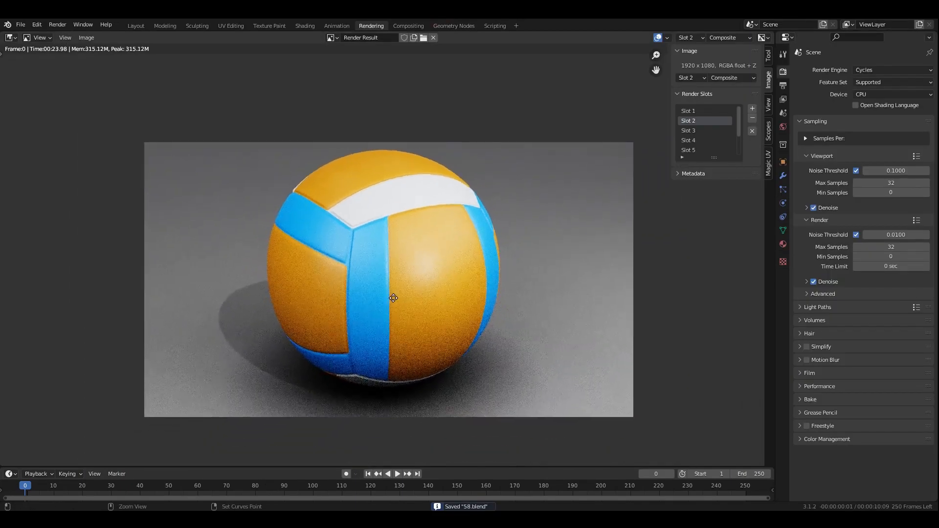
{"action": "middle_click_drag", "start_coordinate": [397, 293], "coordinate": [398, 263], "text": "ctrl"}
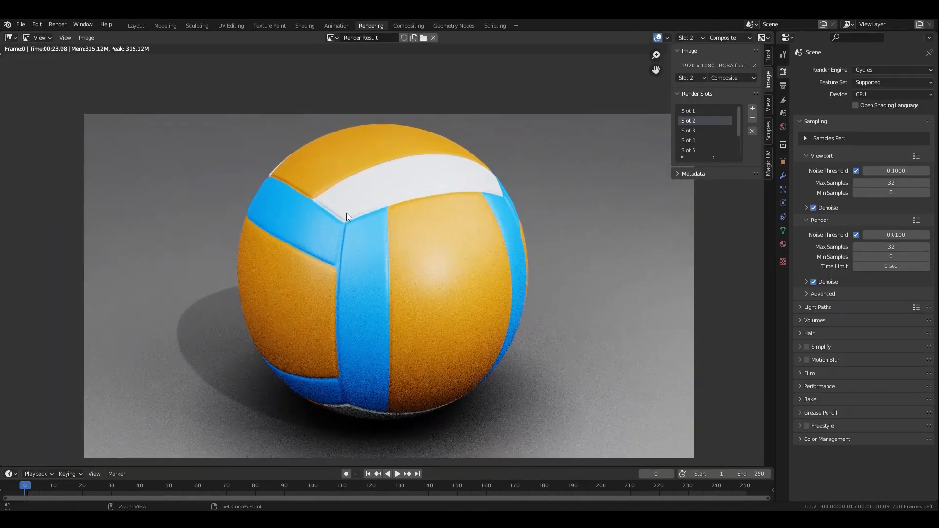
{"action": "left_click", "coordinate": [140, 27]}
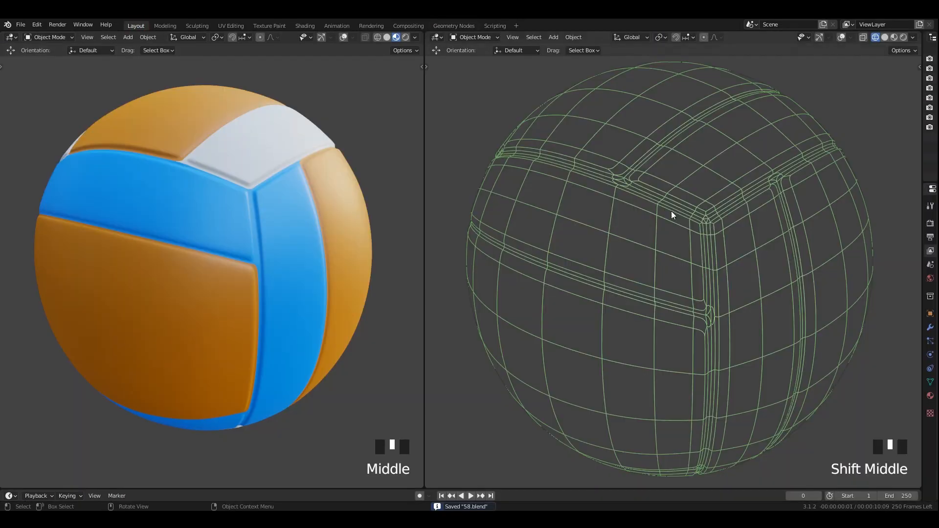
Compare the ball in solid, rendered and material preview shading beside its wireframe, and save the file.
{"action": "middle_click_drag", "start_coordinate": [354, 243], "coordinate": [357, 240]}
{"action": "mouse_move", "coordinate": [300, 238]}
{"action": "middle_mouse_down"}
{"action": "mouse_move", "coordinate": [324, 231]}
{"action": "mouse_move", "coordinate": [303, 227]}
{"action": "middle_mouse_up"}
{"action": "left_click", "coordinate": [387, 37]}
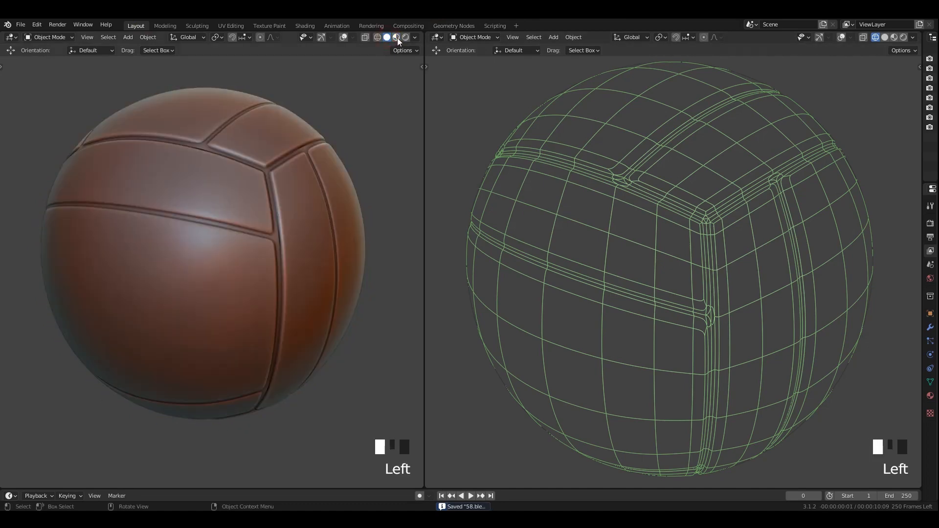
{"action": "left_click", "coordinate": [396, 37]}
{"action": "left_click", "coordinate": [405, 38]}
{"action": "left_click", "coordinate": [396, 37]}
{"action": "mouse_move", "coordinate": [347, 152]}
{"action": "middle_mouse_down"}
{"action": "mouse_move", "coordinate": [329, 146]}
{"action": "mouse_move", "coordinate": [338, 138]}
{"action": "middle_mouse_up"}
{"action": "key", "text": "ctrl+s"}
{"action": "middle_click_drag", "start_coordinate": [645, 215], "coordinate": [682, 219]}
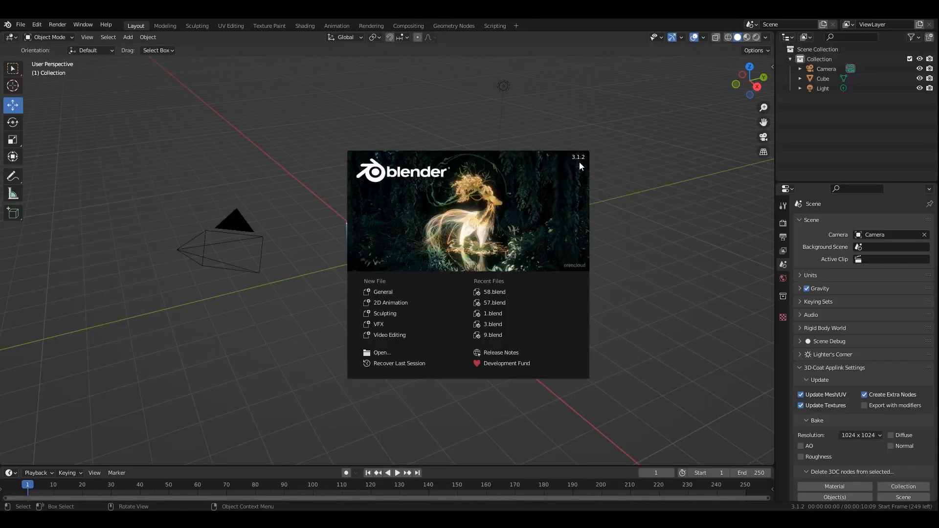
Dismiss the splash screen and delete the default camera and light from the new scene.
{"action": "left_click", "coordinate": [665, 212]}
{"action": "key", "text": "n"}
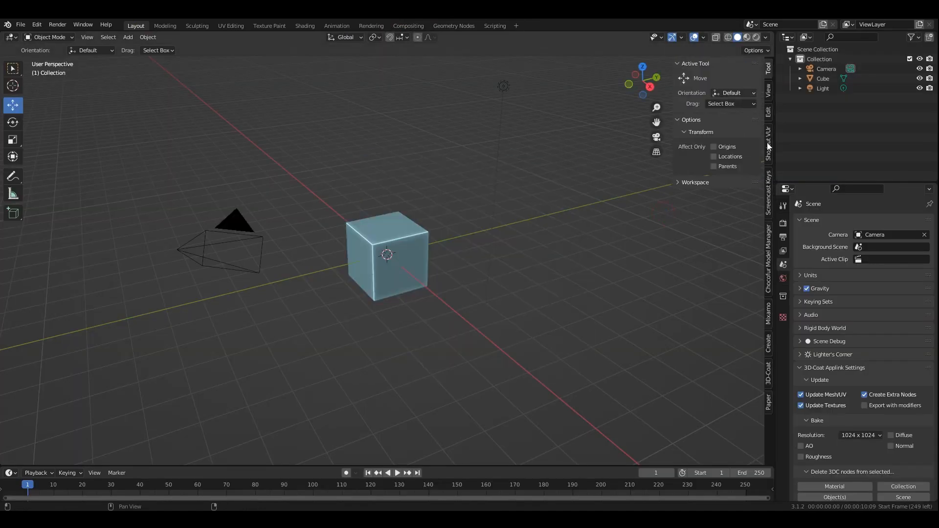
{"action": "left_click", "coordinate": [767, 153]}
{"action": "key", "text": "n"}
{"action": "left_click", "coordinate": [589, 257]}
{"action": "left_click_drag", "start_coordinate": [533, 73], "coordinate": [461, 122]}
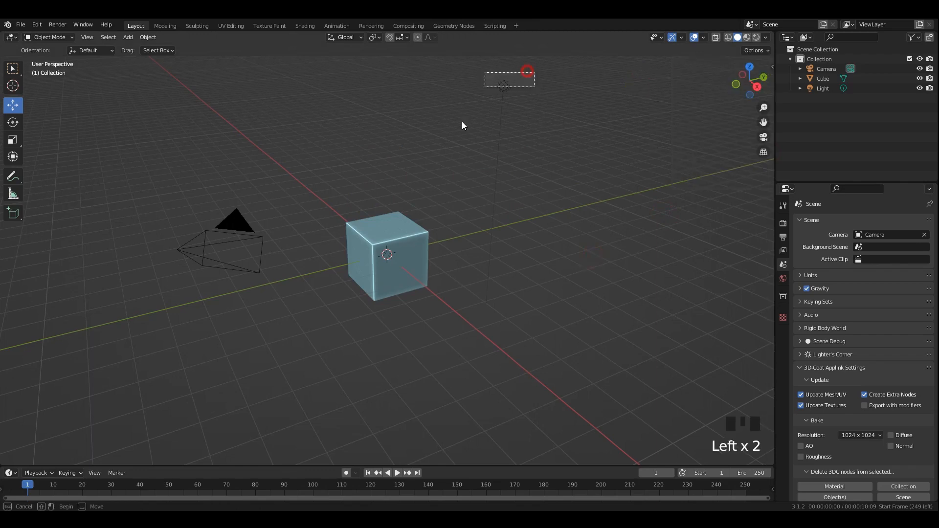
{"action": "left_click_drag", "start_coordinate": [273, 178], "coordinate": [210, 255], "text": "shift"}
{"action": "key", "text": "Delete"}
Subdivide the whole default cube once in Edit Mode.
{"action": "left_click", "coordinate": [415, 229]}
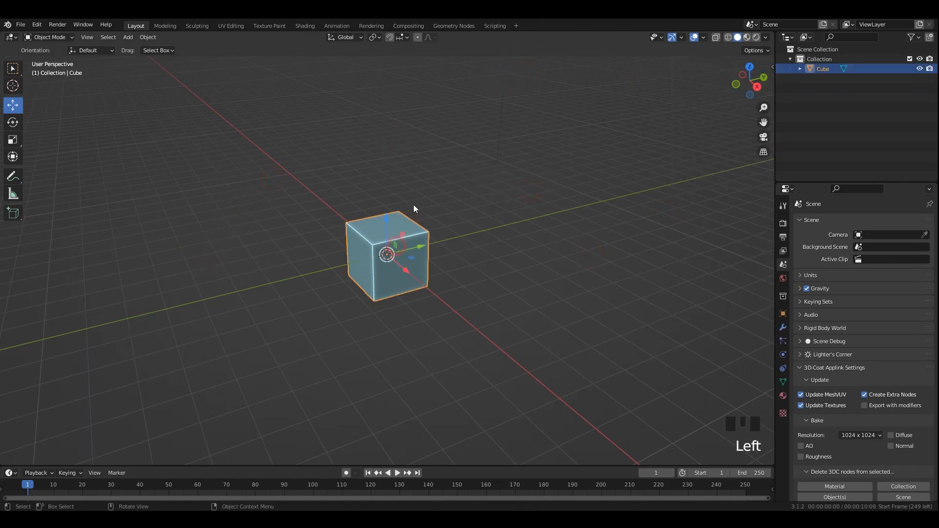
{"action": "middle_click_drag", "start_coordinate": [413, 204], "coordinate": [459, 218], "text": "ctrl"}
{"action": "scroll", "coordinate": [475, 224], "scroll_direction": "down", "scroll_amount": 2}
{"action": "key", "text": "Tab"}
{"action": "right_click", "coordinate": [461, 222]}
{"action": "left_click", "coordinate": [423, 223]}
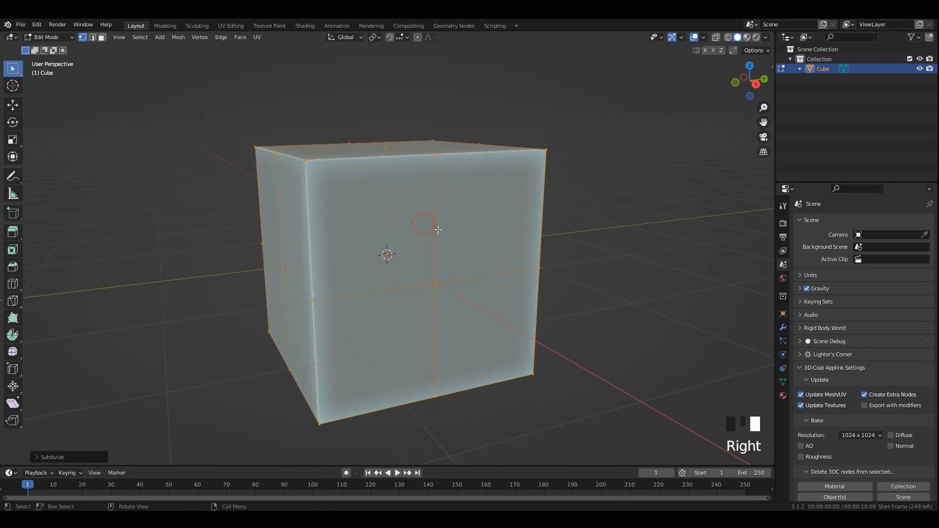
Subdivide the whole cube a second time and check the resulting grid with X-ray shading.
{"action": "middle_click_drag", "start_coordinate": [435, 250], "coordinate": [488, 224]}
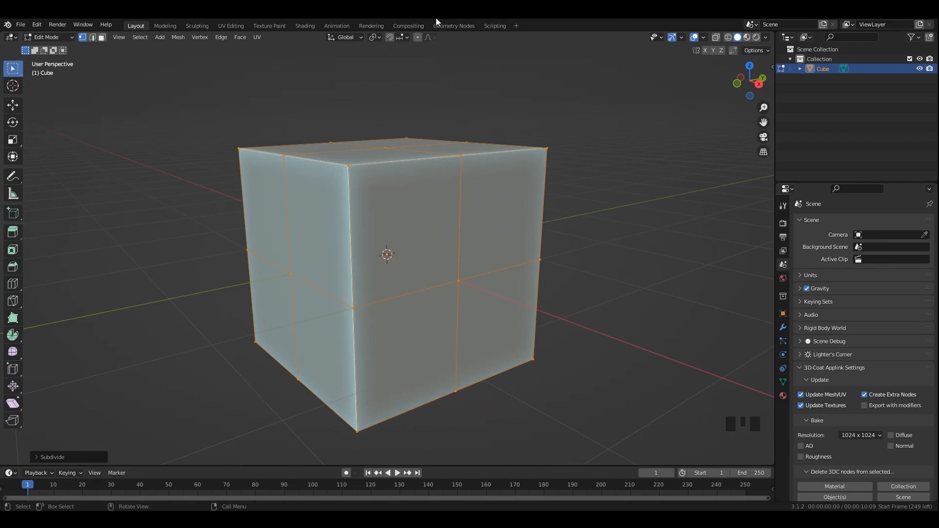
{"action": "middle_click_drag", "start_coordinate": [491, 187], "coordinate": [549, 213]}
{"action": "right_click", "coordinate": [501, 192]}
{"action": "left_click", "coordinate": [501, 191]}
{"action": "key", "text": "Tab"}
{"action": "key", "text": "alt+z"}
{"action": "key", "text": "Tab"}
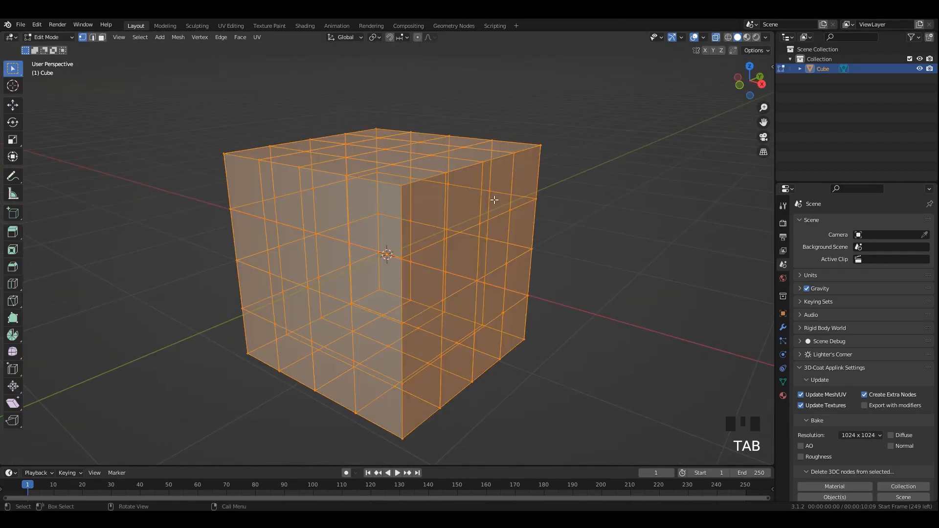
{"action": "middle_click_drag", "start_coordinate": [494, 200], "coordinate": [437, 228]}
{"action": "key", "text": "Tab"}
{"action": "key", "text": "alt+z"}
Apply the cube's object transforms in Object Mode.
{"action": "double_click", "coordinate": [513, 211]}
{"action": "key", "text": "ctrl+a"}
{"action": "left_click", "coordinate": [513, 211]}
Round the entire cube mesh into a ball using To Sphere with a factor of 1.
{"action": "key", "text": "Tab"}
{"action": "key", "text": "a"}
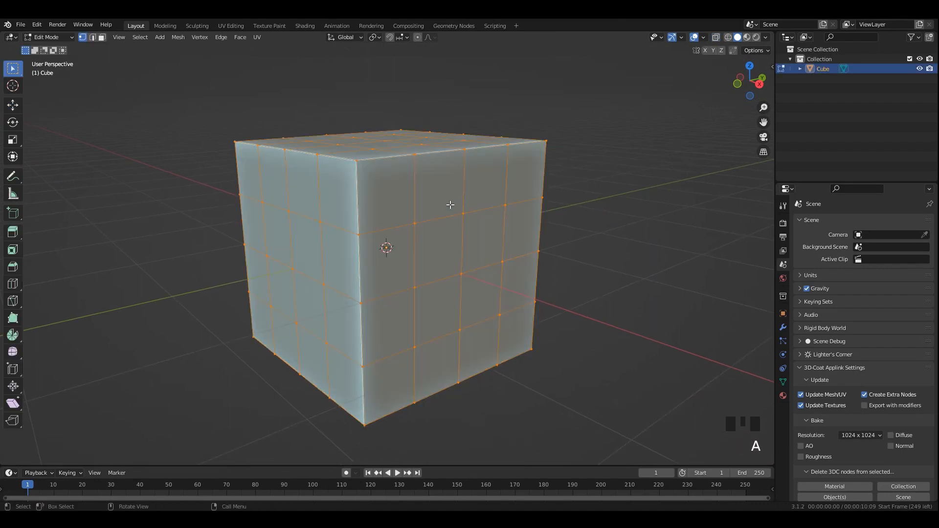
{"action": "left_click", "coordinate": [178, 37]}
{"action": "mouse_move", "coordinate": [190, 60]}
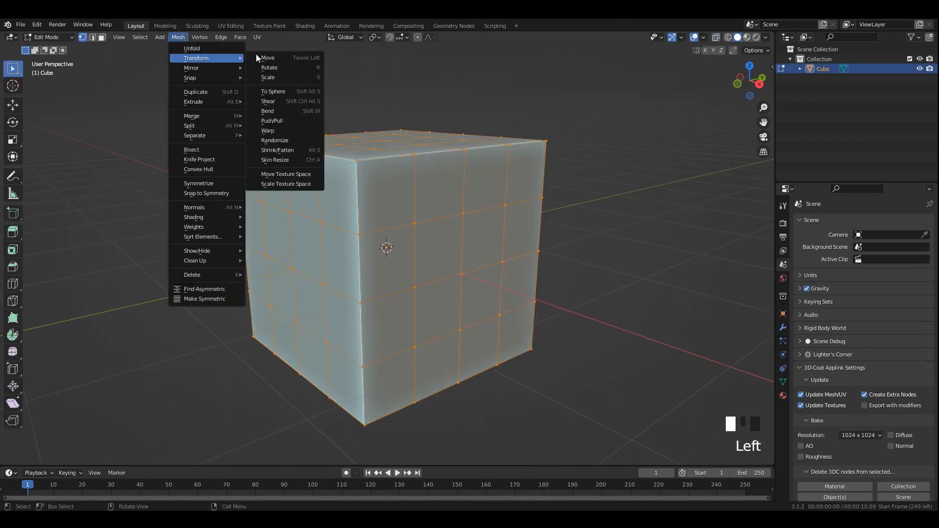
{"action": "left_click", "coordinate": [280, 92]}
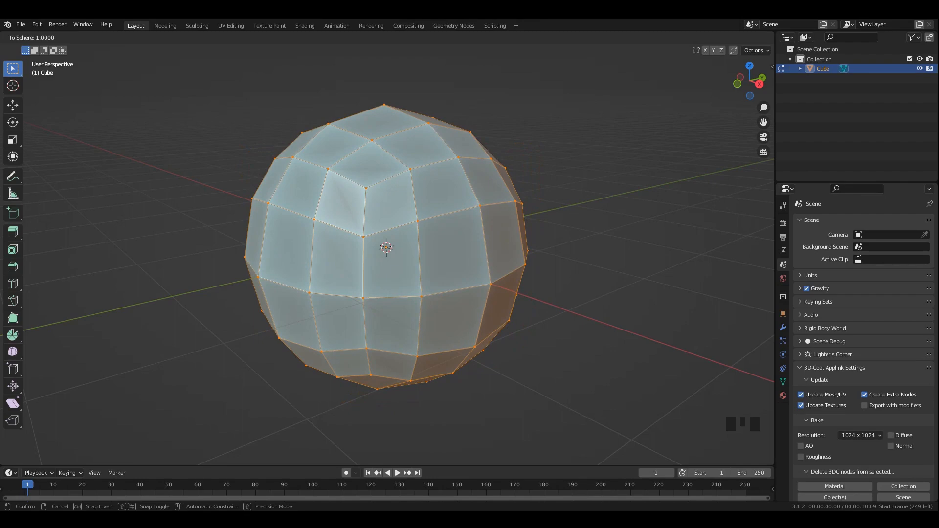
{"action": "left_click", "coordinate": [559, 151]}
{"action": "mouse_move", "coordinate": [559, 151]}
{"action": "middle_mouse_down"}
{"action": "mouse_move", "coordinate": [467, 101]}
{"action": "mouse_move", "coordinate": [537, 165]}
{"action": "mouse_move", "coordinate": [467, 172]}
{"action": "middle_mouse_up"}
Apply smooth shading to the sphere in Object Mode and check the result in Edit Mode.
{"action": "key", "text": "Tab"}
{"action": "left_click", "coordinate": [596, 168]}
{"action": "left_click", "coordinate": [496, 184]}
{"action": "right_click", "coordinate": [497, 186]}
{"action": "left_click", "coordinate": [498, 185]}
{"action": "key", "text": "Tab"}
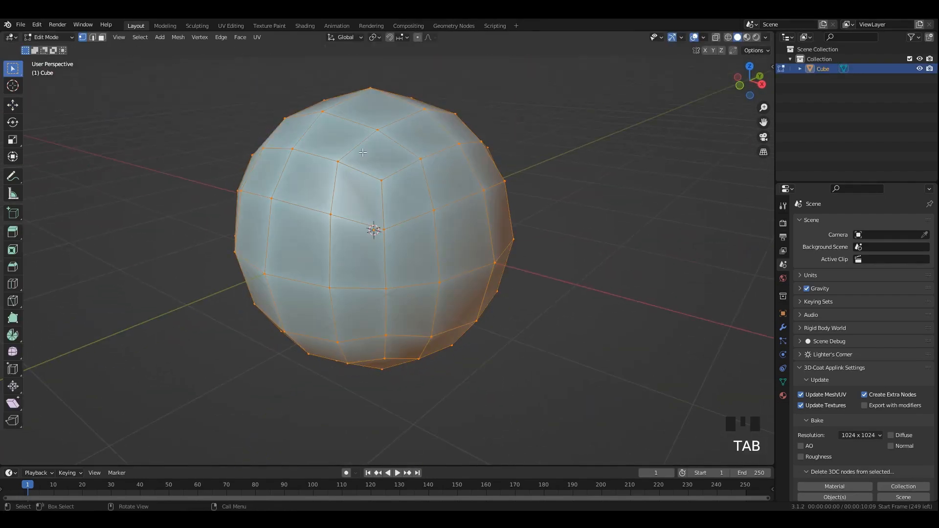
{"action": "middle_click_drag", "start_coordinate": [544, 179], "coordinate": [522, 180]}
{"action": "key", "text": "Tab"}
{"action": "left_click", "coordinate": [543, 183]}
{"action": "left_click", "coordinate": [464, 184]}
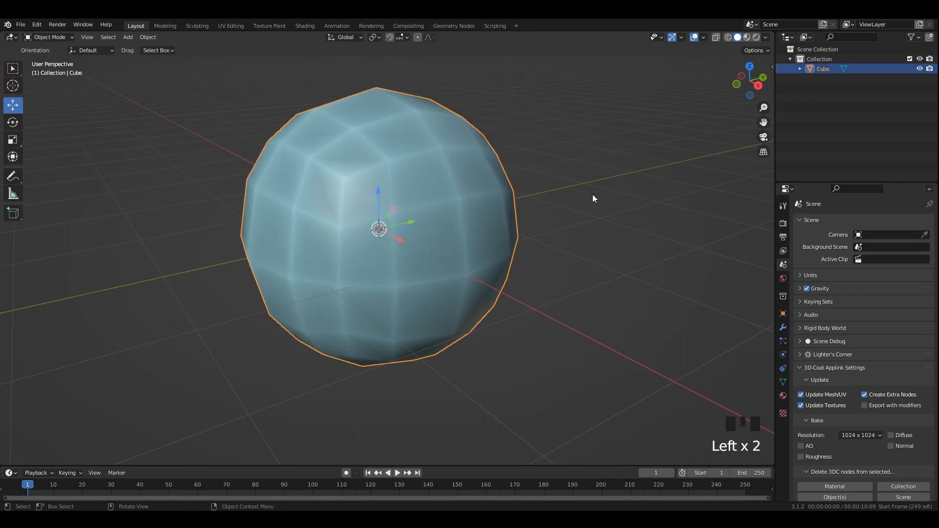
Run AutoMirror on the sphere for the X, Y and Z axes in the positive orientation.
{"action": "key", "text": "n"}
{"action": "left_click", "coordinate": [769, 135]}
{"action": "left_click", "coordinate": [697, 77]}
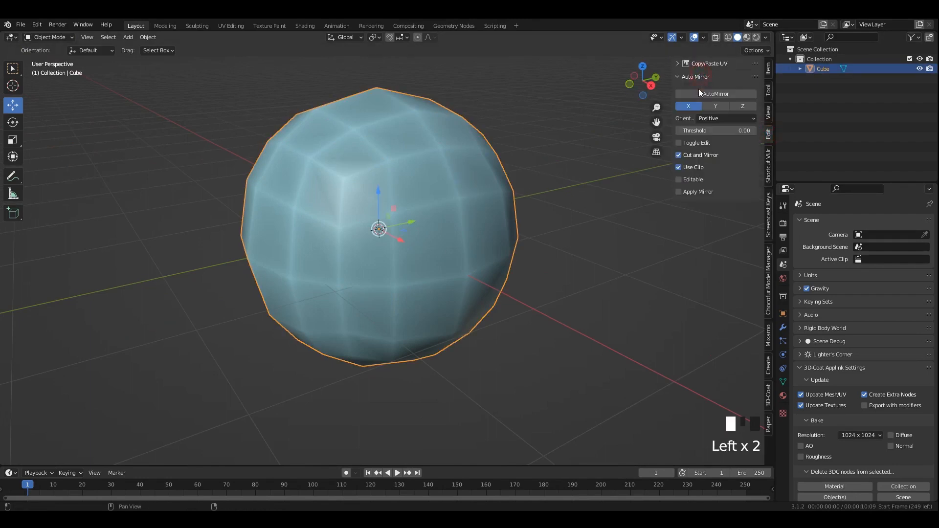
{"action": "key", "text": "Tab"}
{"action": "middle_click_drag", "start_coordinate": [465, 193], "coordinate": [640, 179]}
{"action": "left_click", "coordinate": [720, 136]}
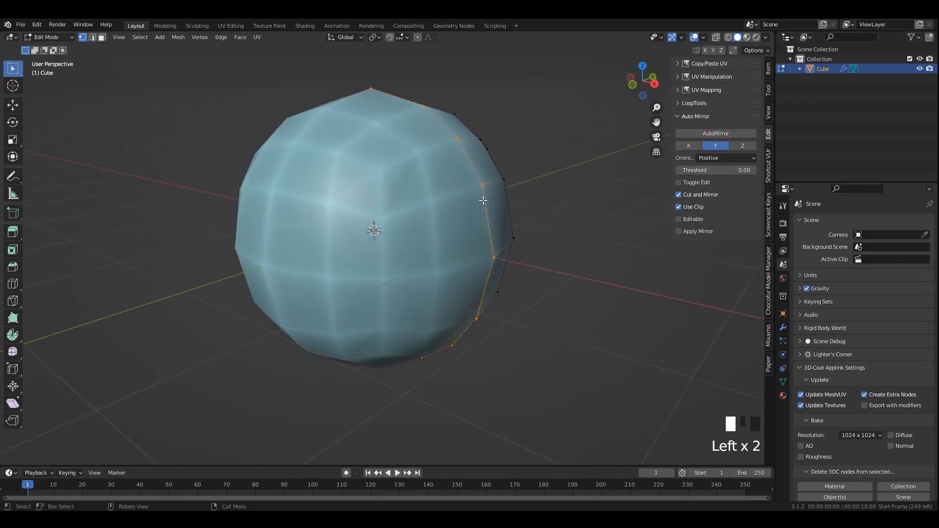
{"action": "middle_click_drag", "start_coordinate": [720, 136], "coordinate": [740, 142]}
{"action": "left_click", "coordinate": [740, 145]}
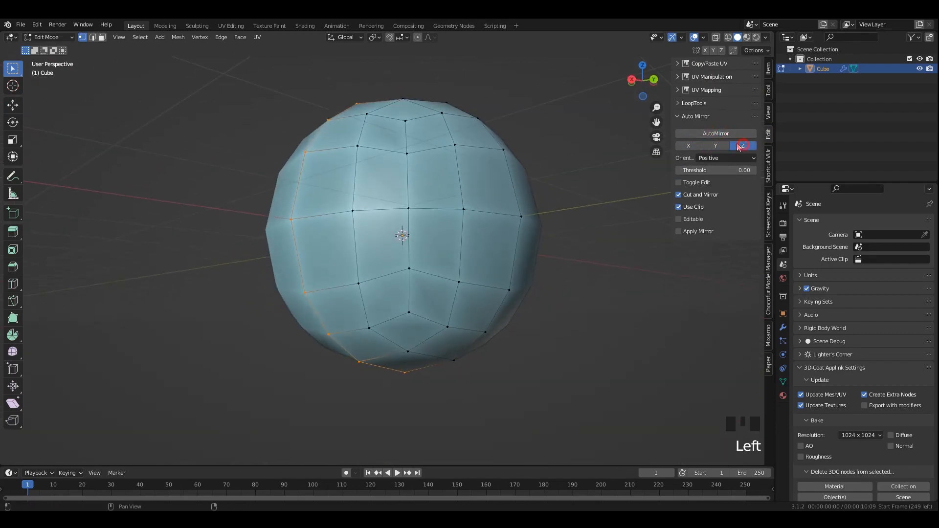
{"action": "left_click", "coordinate": [716, 134]}
Try moving the remaining eighth of the sphere mesh to test the three-axis mirroring.
{"action": "key", "text": "Tab"}
{"action": "middle_click_drag", "start_coordinate": [534, 147], "coordinate": [293, 109]}
{"action": "key", "text": "Tab"}
{"action": "scroll", "coordinate": [307, 141], "scroll_direction": "down", "scroll_amount": 3}
{"action": "left_click_drag", "start_coordinate": [306, 140], "coordinate": [496, 295]}
{"action": "key", "text": "g"}
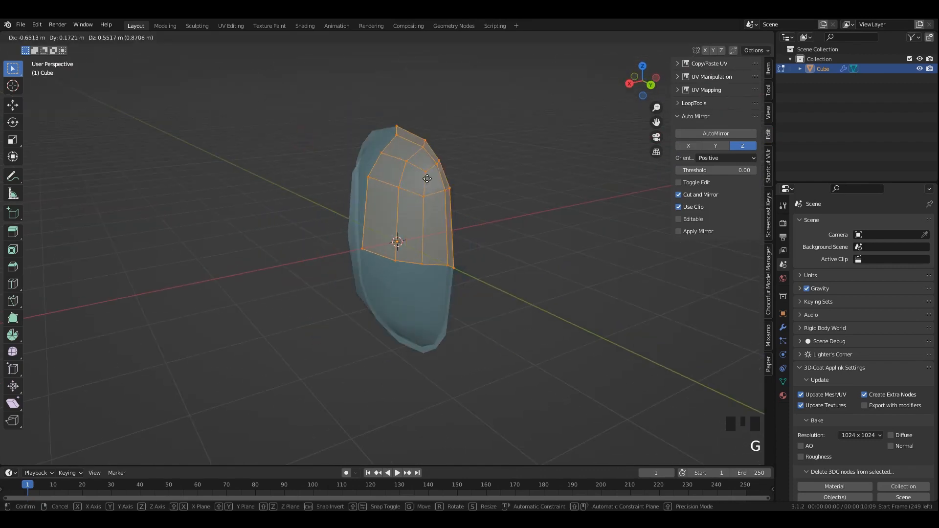
{"action": "key", "text": "Escape"}
{"action": "key", "text": "Tab"}
{"action": "key", "text": "alt+z"}
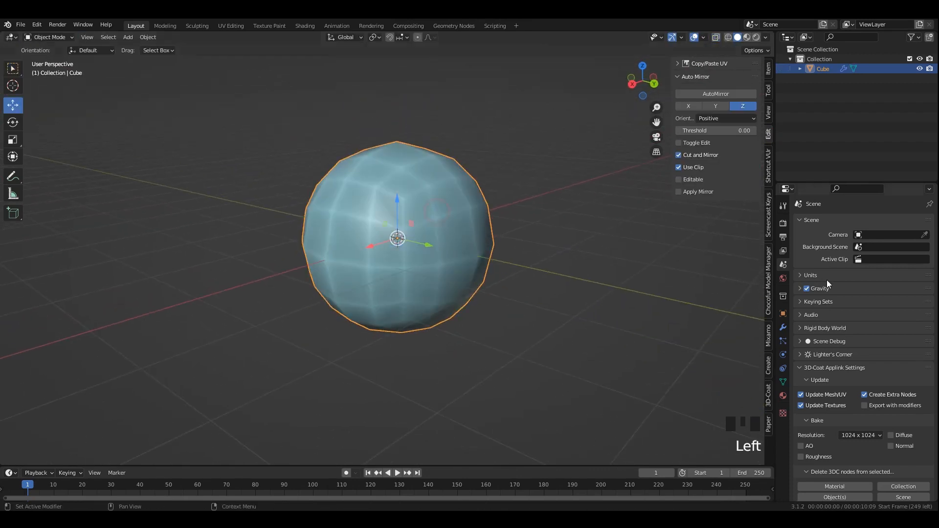
Remove all three Mirror modifiers from the sphere, keeping only the one-eighth mesh section.
{"action": "left_click", "coordinate": [783, 327]}
{"action": "double_click", "coordinate": [801, 237]}
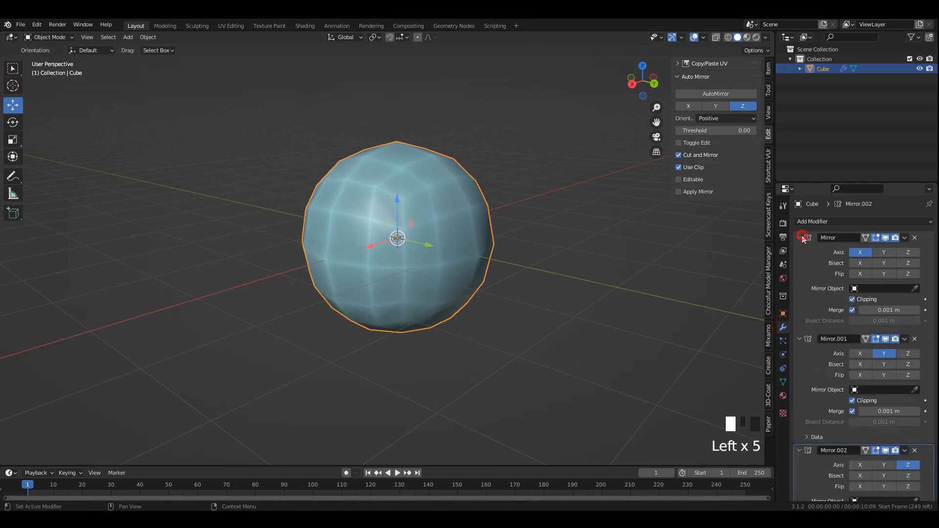
{"action": "left_click", "coordinate": [801, 237]}
{"action": "left_click", "coordinate": [800, 251]}
{"action": "left_click", "coordinate": [800, 264]}
{"action": "left_click", "coordinate": [915, 237]}
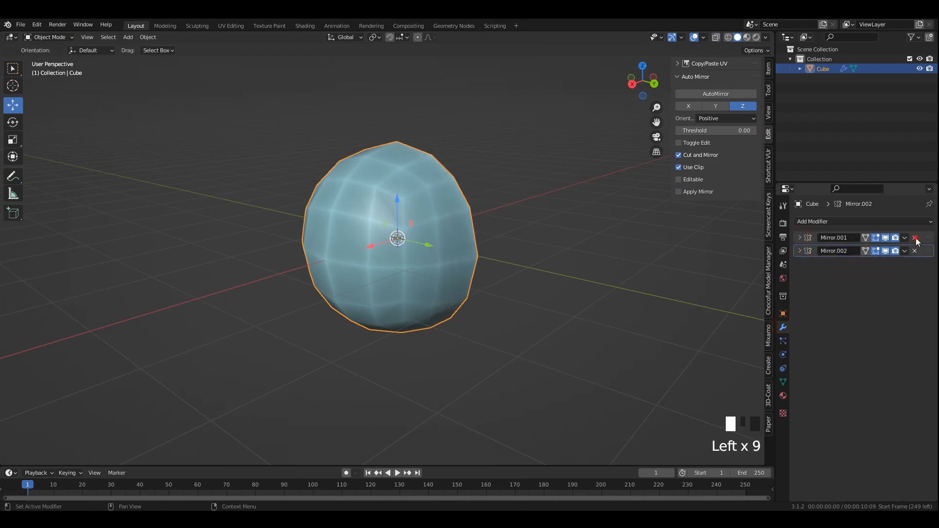
{"action": "left_click", "coordinate": [915, 237]}
{"action": "left_click", "coordinate": [914, 237]}
{"action": "left_click", "coordinate": [915, 238]}
Apply all transforms to the one-eighth sphere section.
{"action": "scroll", "coordinate": [450, 221], "scroll_direction": "up", "scroll_amount": 4}
{"action": "key", "text": "ctrl+a"}
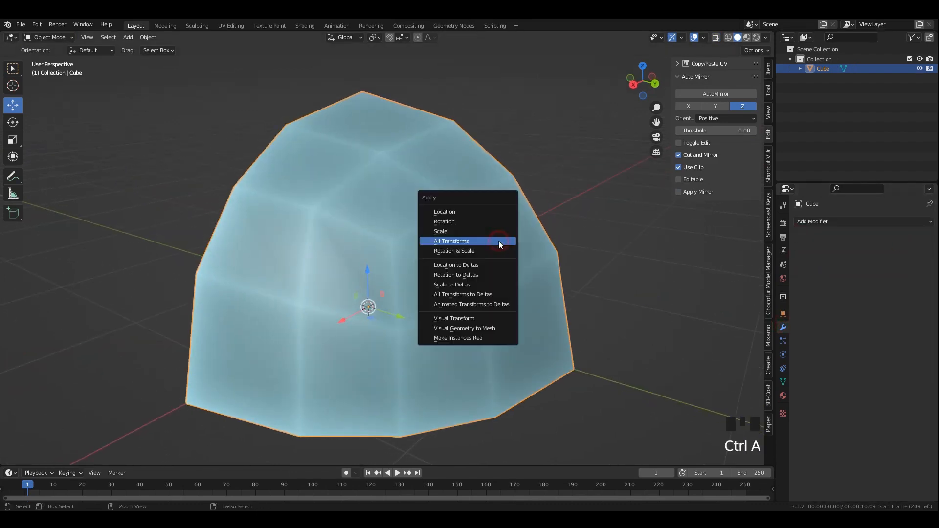
{"action": "left_click", "coordinate": [498, 241]}
Add a single Mirror modifier to the section with the X, Y and Z axes enabled.
{"action": "left_click", "coordinate": [835, 221]}
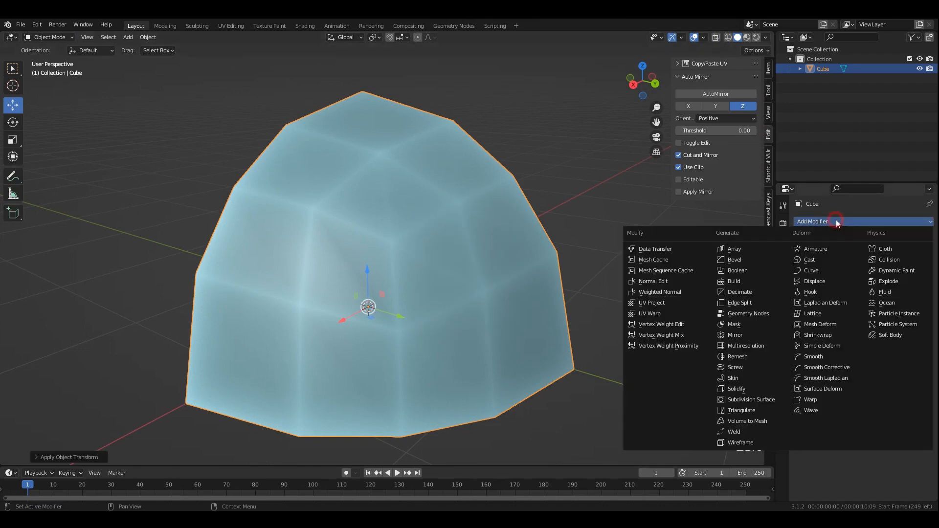
{"action": "left_click", "coordinate": [735, 335]}
{"action": "scroll", "coordinate": [585, 239], "scroll_direction": "down", "scroll_amount": 2}
{"action": "middle_click_drag", "start_coordinate": [585, 239], "coordinate": [607, 240]}
{"action": "left_click", "coordinate": [890, 252]}
{"action": "left_click", "coordinate": [908, 252]}
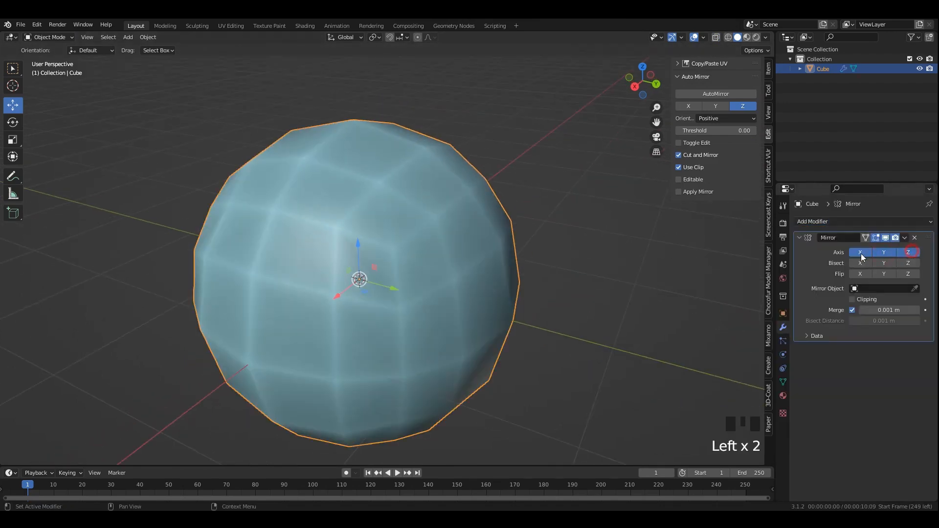
Bevel the edges along the panel seams and face borders of the one-eighth section about 0.0245 m wide with one segment.
{"action": "middle_click_drag", "start_coordinate": [494, 196], "coordinate": [460, 245]}
{"action": "key", "text": "Tab"}
{"action": "scroll", "coordinate": [391, 230], "scroll_direction": "up", "scroll_amount": 2}
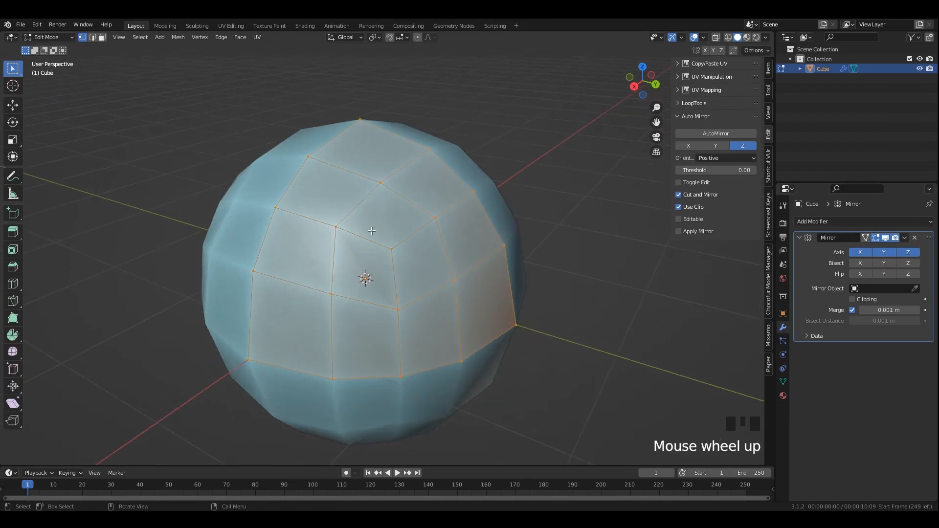
{"action": "middle_click_drag", "start_coordinate": [377, 227], "coordinate": [375, 216], "text": "shift"}
{"action": "left_click", "coordinate": [367, 223]}
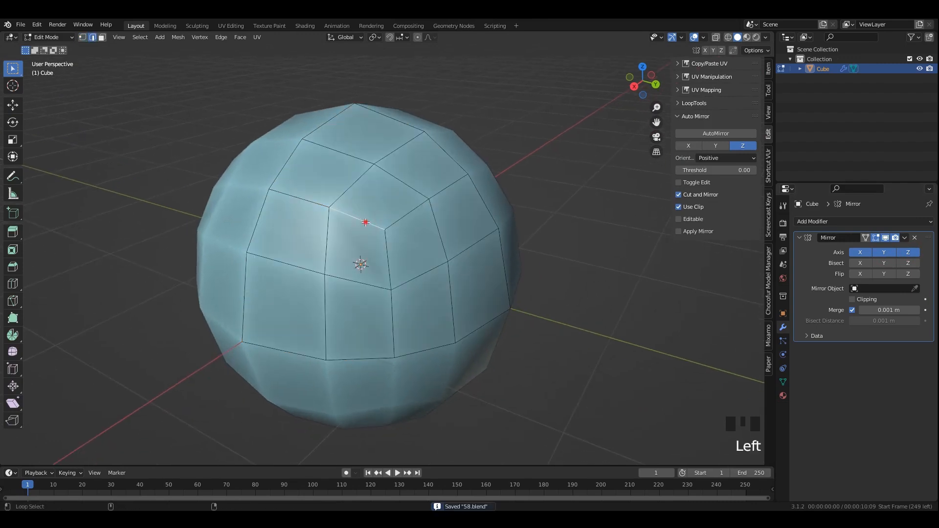
{"action": "left_click", "coordinate": [400, 215], "text": "alt+shift"}
{"action": "middle_click_drag", "start_coordinate": [341, 243], "coordinate": [338, 228], "text": "shift"}
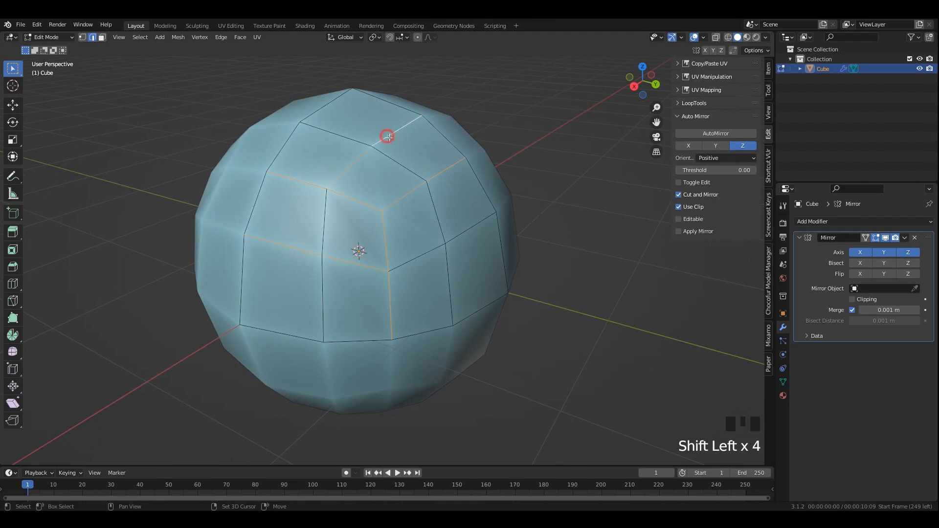
{"action": "key", "text": "alt+z"}
{"action": "middle_click_drag", "start_coordinate": [426, 272], "coordinate": [404, 220]}
{"action": "key", "text": "alt+z"}
{"action": "key", "text": "alt+z"}
{"action": "key", "text": "alt+z"}
{"action": "scroll", "coordinate": [400, 219], "scroll_direction": "up", "scroll_amount": 1}
{"action": "key", "text": "ctrl+s"}
{"action": "key", "text": "ctrl+b"}
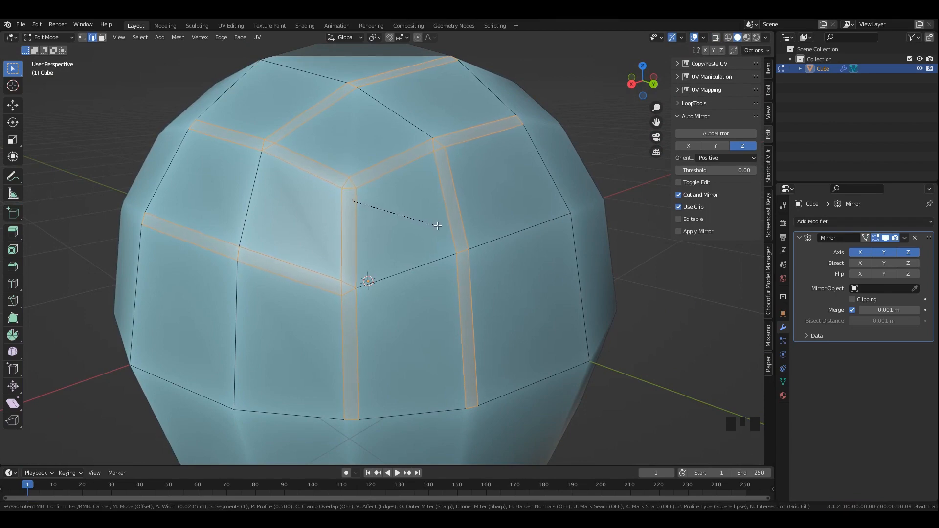
{"action": "left_click", "coordinate": [438, 226]}
{"action": "scroll", "coordinate": [438, 226], "scroll_direction": "down", "scroll_amount": 2}
{"action": "middle_click_drag", "start_coordinate": [438, 225], "coordinate": [424, 210]}
Subdivide all faces of the one-eighth section.
{"action": "key", "text": "Tab"}
{"action": "key", "text": "Tab"}
{"action": "right_click", "coordinate": [413, 210]}
{"action": "left_click", "coordinate": [413, 210]}
{"action": "scroll", "coordinate": [410, 204], "scroll_direction": "down", "scroll_amount": 1}
{"action": "scroll", "coordinate": [425, 215], "scroll_direction": "up", "scroll_amount": 2}
Apply the object transforms to the subdivided section and save the file.
{"action": "key", "text": "Tab"}
{"action": "key", "text": "ctrl+a"}
{"action": "left_click", "coordinate": [424, 210]}
{"action": "left_click", "coordinate": [460, 215]}
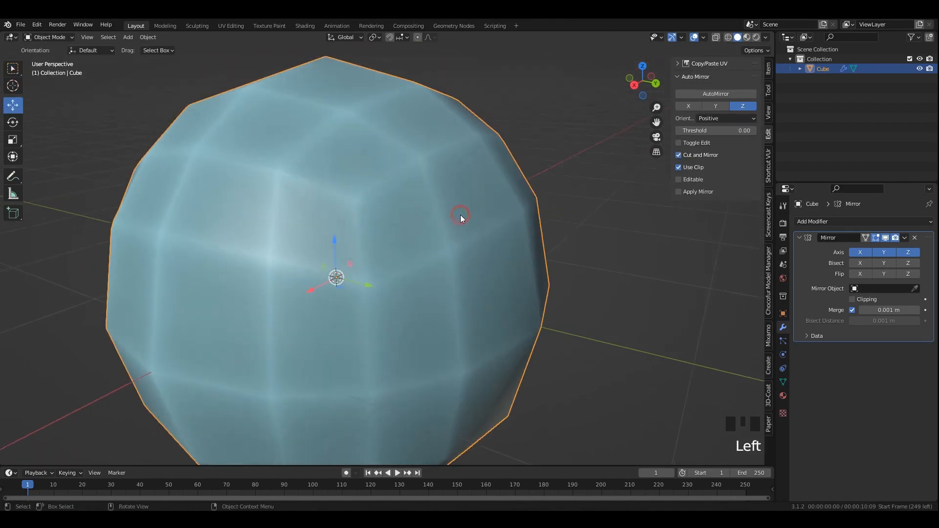
{"action": "key", "text": "ctrl+a"}
{"action": "left_click", "coordinate": [460, 215]}
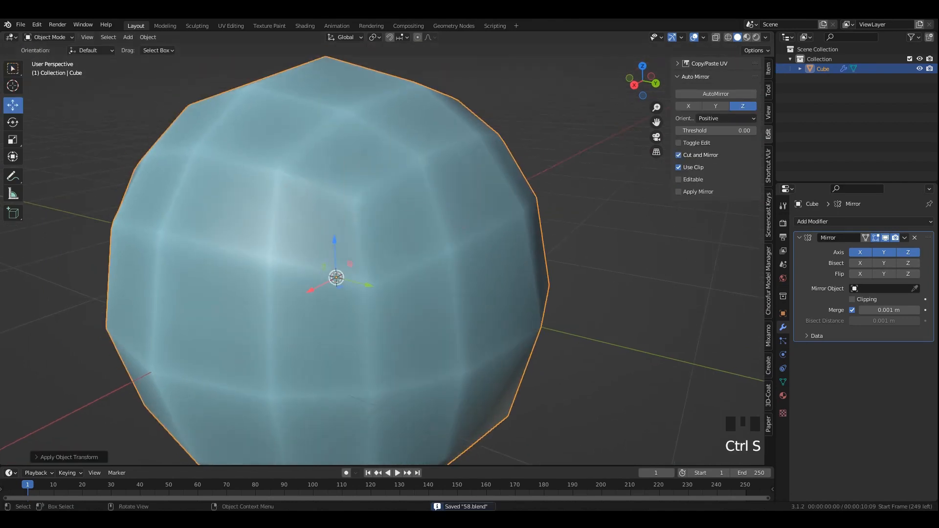
{"action": "key", "text": "Tab"}
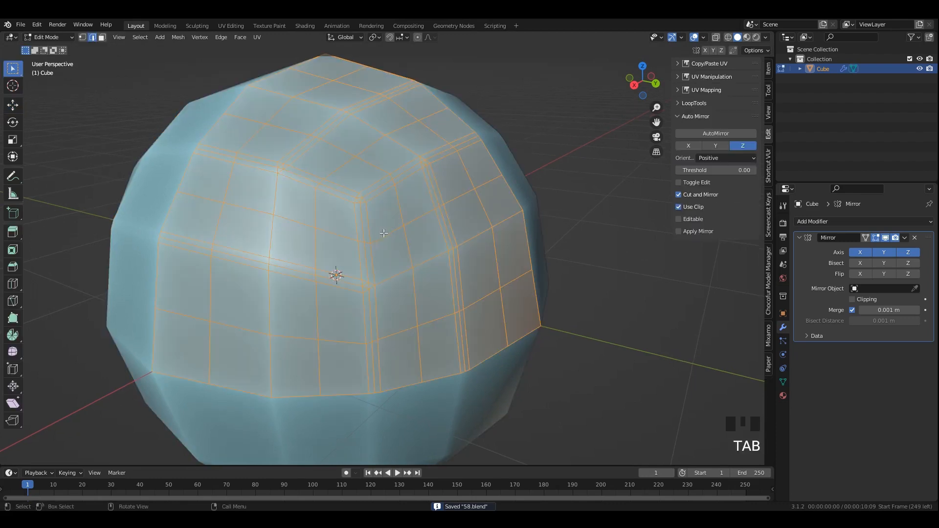
{"action": "middle_click_drag", "start_coordinate": [342, 251], "coordinate": [368, 254], "text": "shift"}
{"action": "key", "text": "Tab"}
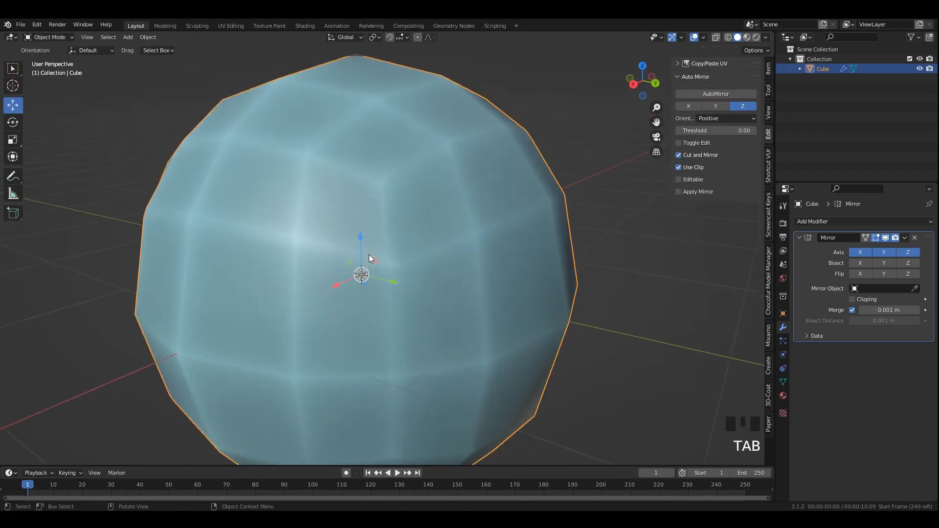
Switch to Material Preview shading and give the existing material a pale blue-white base color with H 0.540, S 0.121 and V 1.000.
{"action": "left_click", "coordinate": [783, 395]}
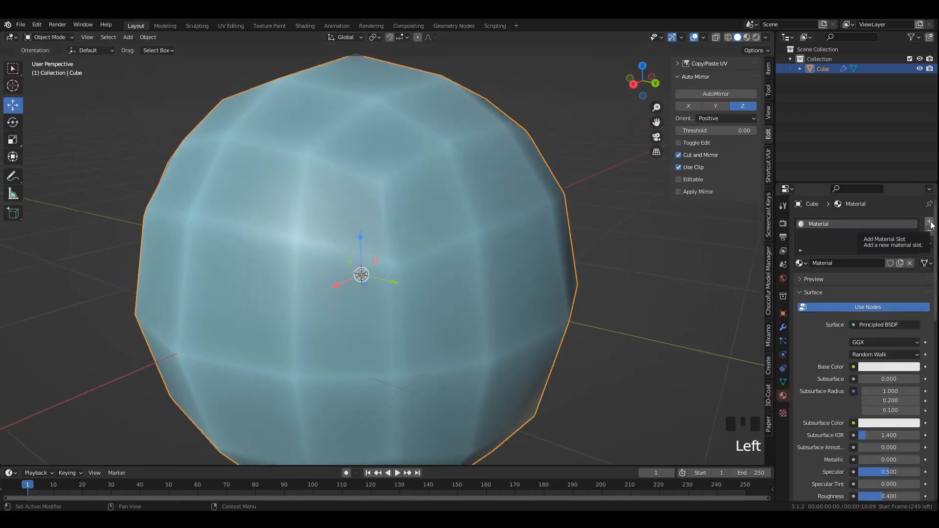
{"action": "left_click", "coordinate": [880, 367]}
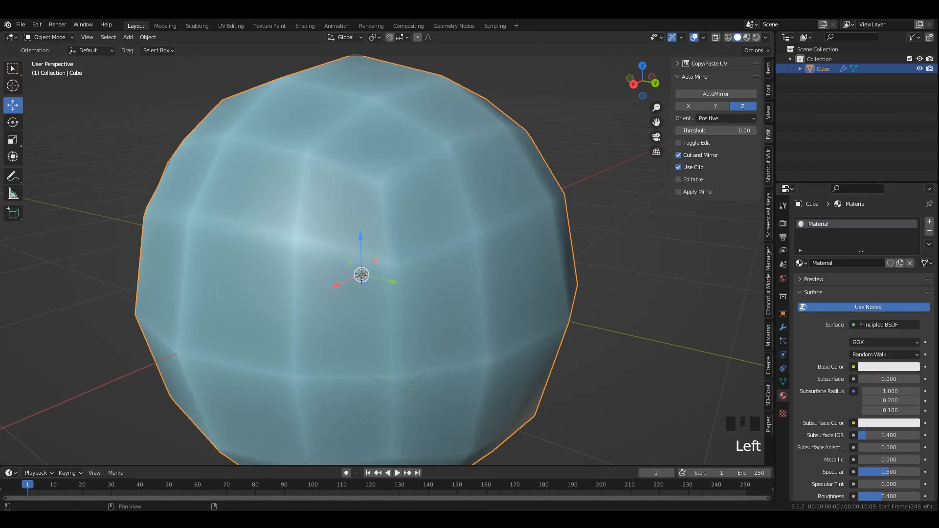
{"action": "left_click", "coordinate": [747, 37]}
{"action": "middle_click_drag", "start_coordinate": [530, 218], "coordinate": [517, 218], "text": "shift"}
{"action": "left_click", "coordinate": [875, 366]}
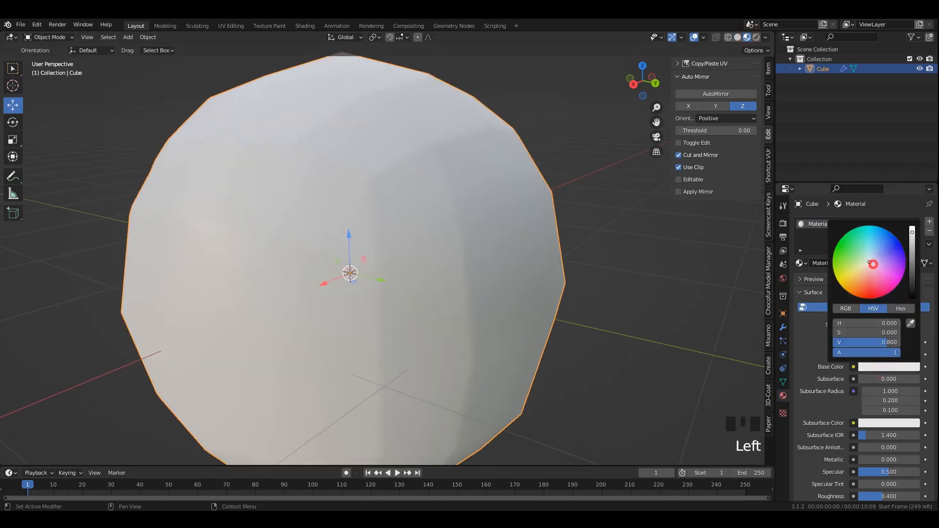
{"action": "mouse_move", "coordinate": [873, 264]}
{"action": "left_mouse_down"}
{"action": "mouse_move", "coordinate": [878, 281]}
{"action": "mouse_move", "coordinate": [866, 258]}
{"action": "left_mouse_up"}
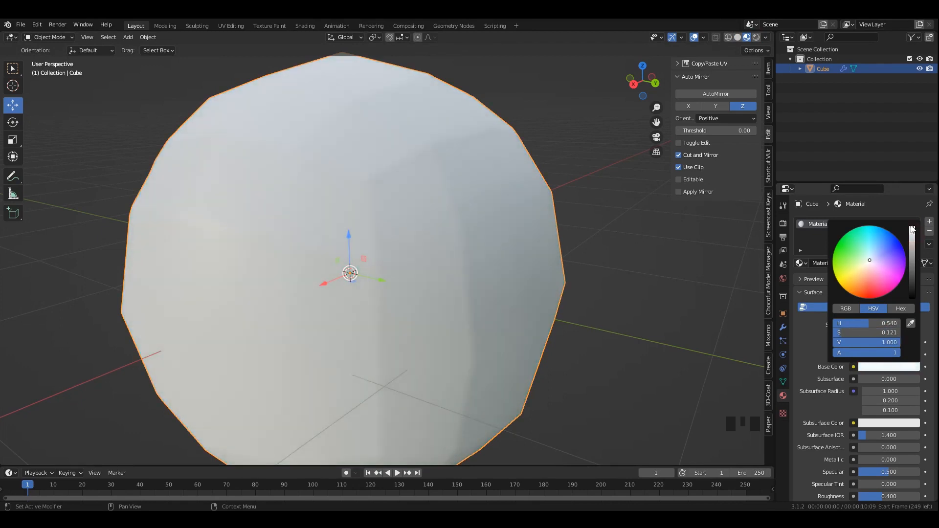
{"action": "left_click", "coordinate": [525, 209]}
Select the lower X-side panel with its adjoining inner seam strips and assign it to a new second material.
{"action": "key", "text": "Tab"}
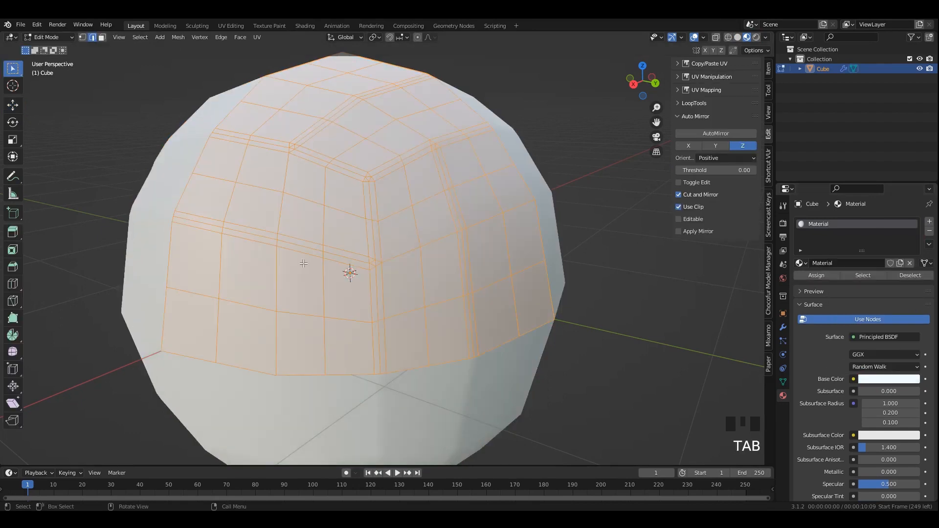
{"action": "middle_click_drag", "start_coordinate": [196, 282], "coordinate": [232, 252], "text": "shift"}
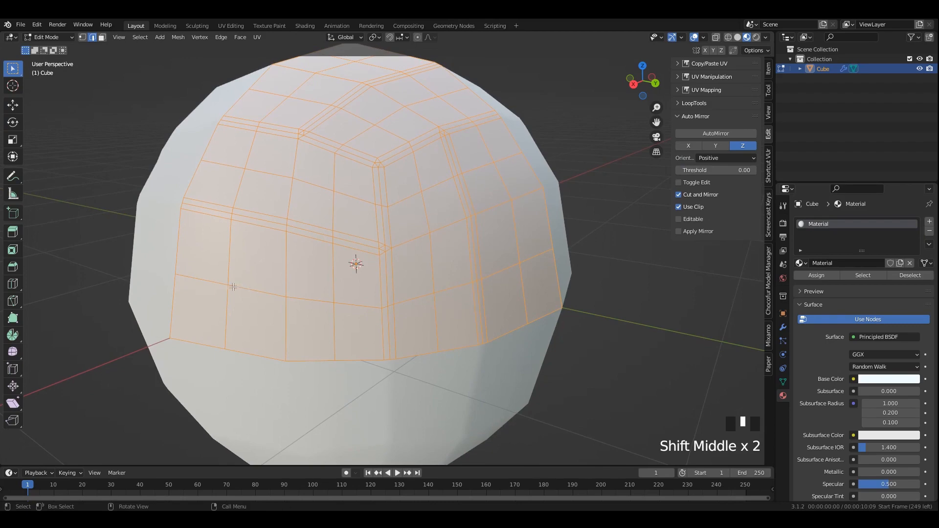
{"action": "left_click", "coordinate": [199, 262]}
{"action": "key", "text": "3"}
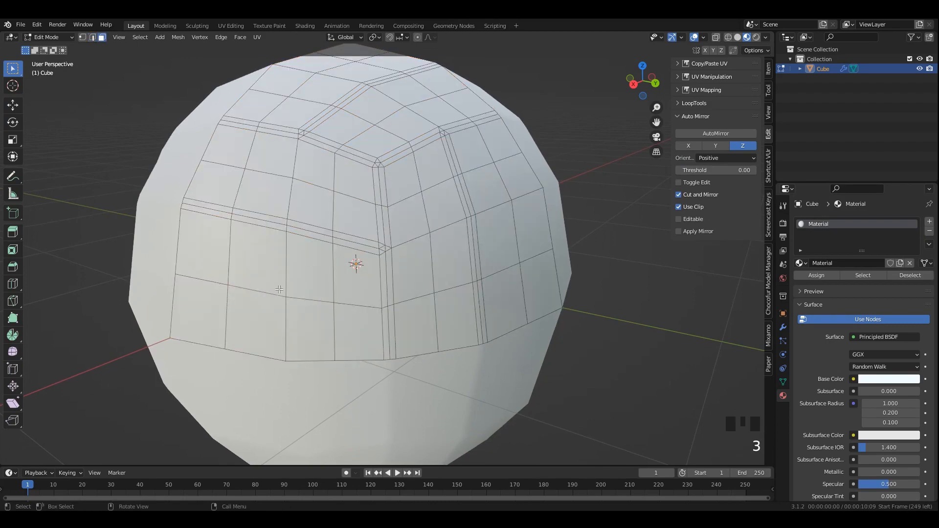
{"action": "scroll", "coordinate": [332, 291], "scroll_direction": "up", "scroll_amount": 2}
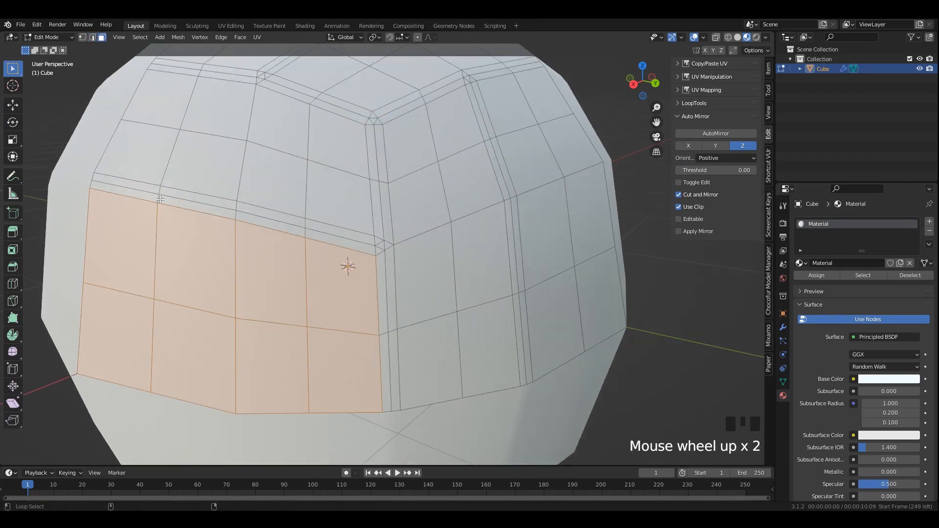
{"action": "middle_click_drag", "start_coordinate": [160, 199], "coordinate": [341, 213], "text": "shift"}
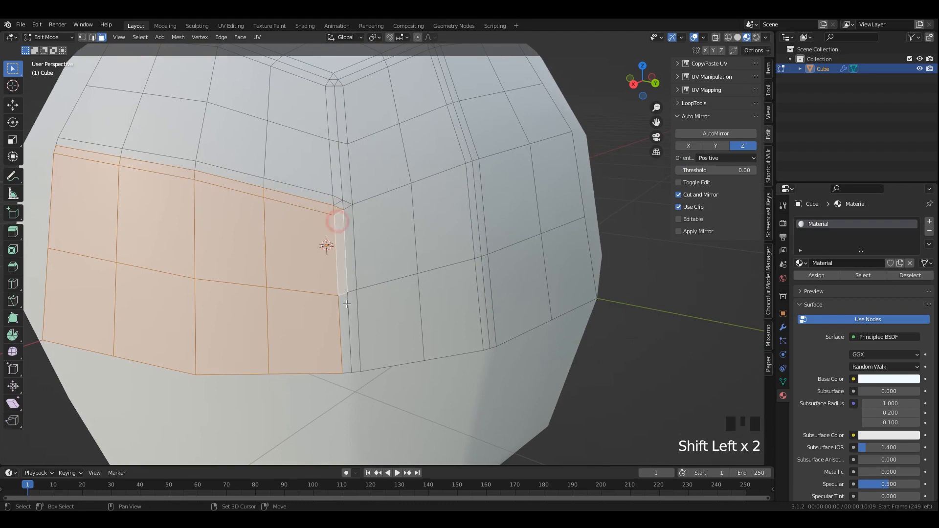
{"action": "scroll", "coordinate": [356, 342], "scroll_direction": "down", "scroll_amount": 1}
{"action": "middle_click_drag", "start_coordinate": [357, 342], "coordinate": [360, 346], "text": "shift"}
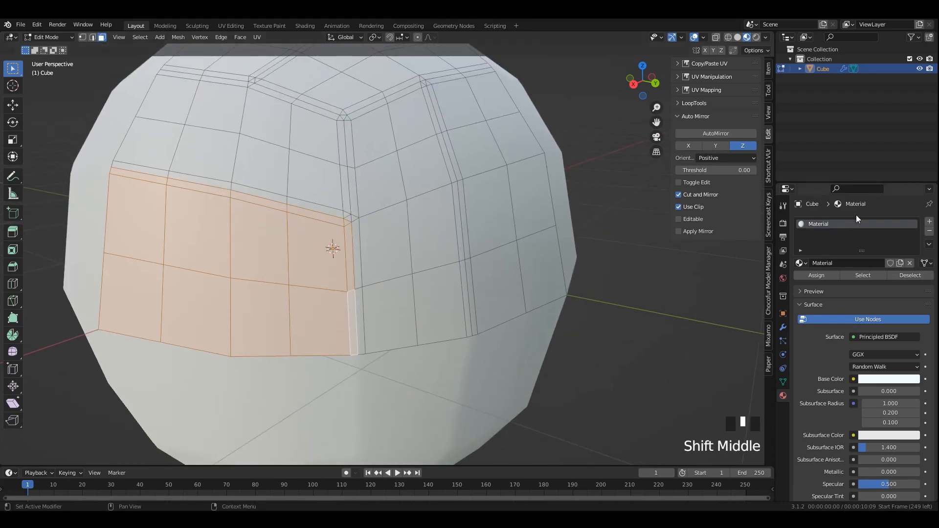
{"action": "left_click", "coordinate": [929, 222]}
{"action": "left_click", "coordinate": [819, 295]}
{"action": "left_click", "coordinate": [843, 283]}
Set the second material's base color to a saturated orange.
{"action": "scroll", "coordinate": [397, 289], "scroll_direction": "down", "scroll_amount": 2}
{"action": "middle_click_drag", "start_coordinate": [397, 288], "coordinate": [391, 284]}
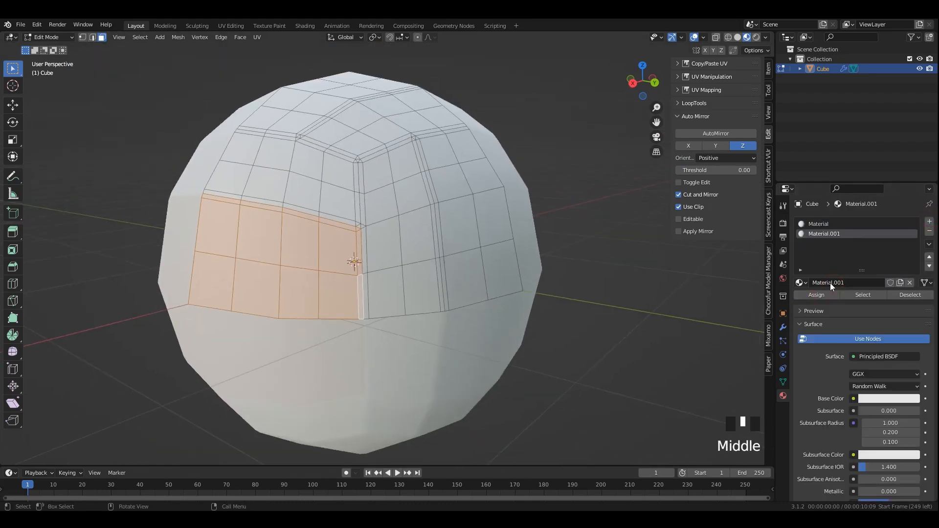
{"action": "left_click", "coordinate": [878, 402]}
{"action": "left_click_drag", "start_coordinate": [880, 309], "coordinate": [852, 321]}
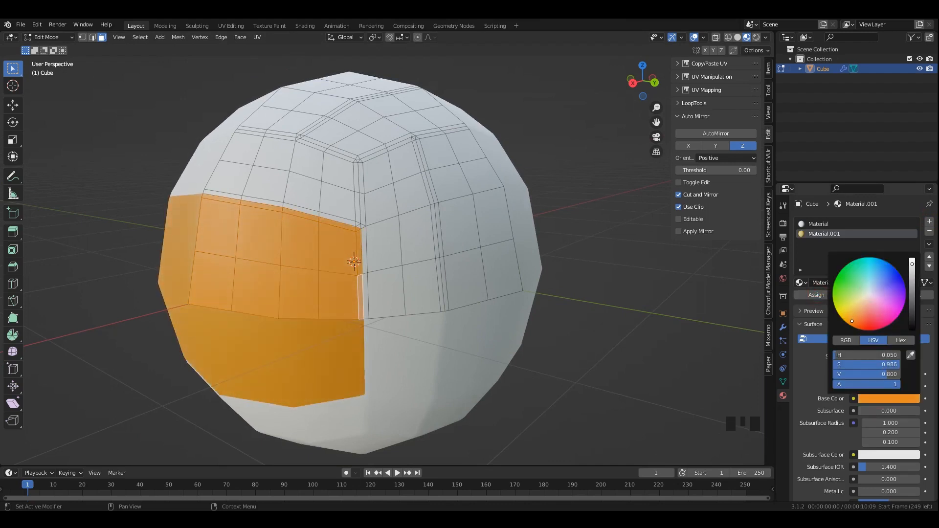
{"action": "key", "text": "Tab"}
{"action": "left_click", "coordinate": [550, 182]}
{"action": "left_click", "coordinate": [438, 204]}
Select the panel at the top pole with its adjoining inner seam strips and assign the orange material to it.
{"action": "key", "text": "Tab"}
{"action": "middle_click_drag", "start_coordinate": [393, 200], "coordinate": [391, 201], "text": "shift"}
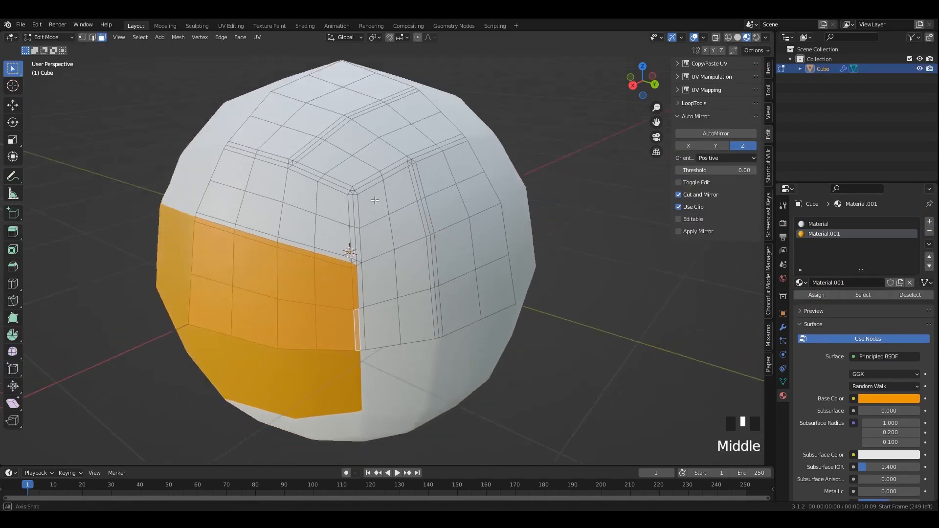
{"action": "scroll", "coordinate": [381, 210], "scroll_direction": "up", "scroll_amount": 3}
{"action": "left_click", "coordinate": [257, 194]}
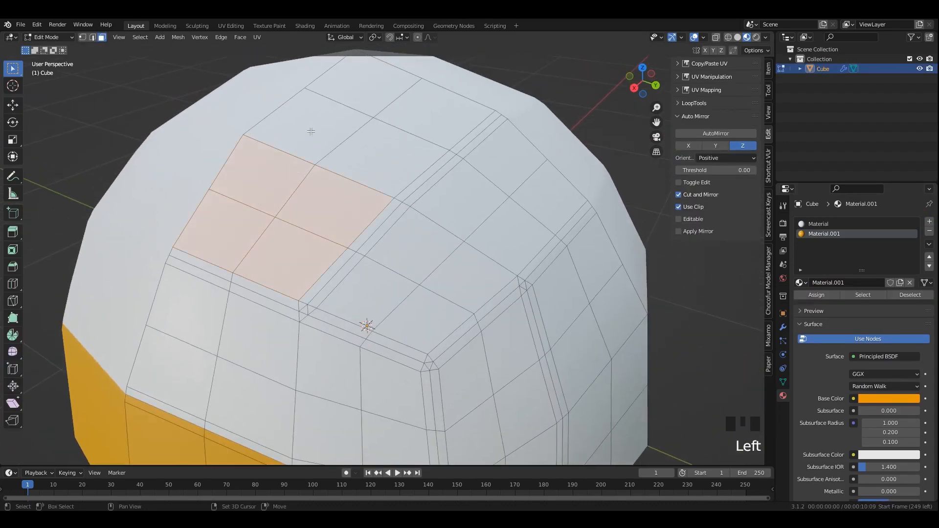
{"action": "scroll", "coordinate": [374, 253], "scroll_direction": "up", "scroll_amount": 1}
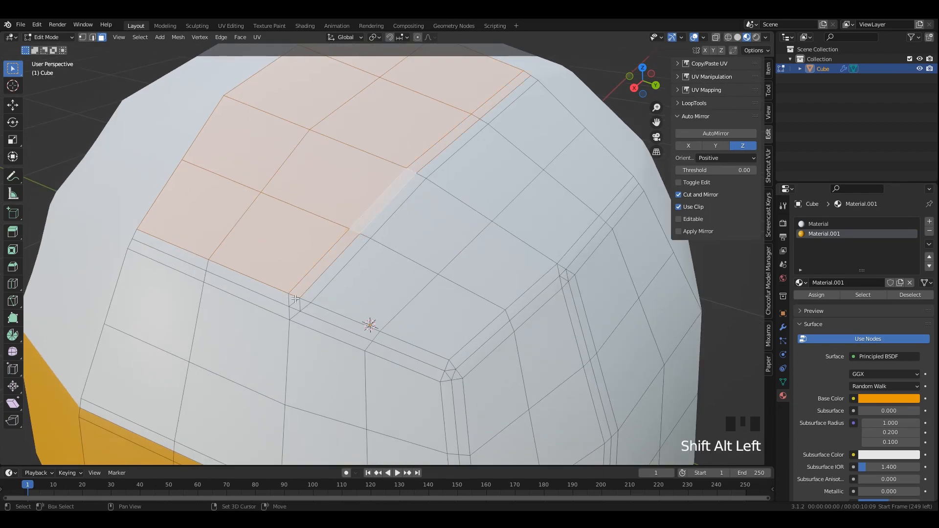
{"action": "left_click", "coordinate": [272, 293], "text": "shift"}
{"action": "scroll", "coordinate": [191, 258], "scroll_direction": "down", "scroll_amount": 2}
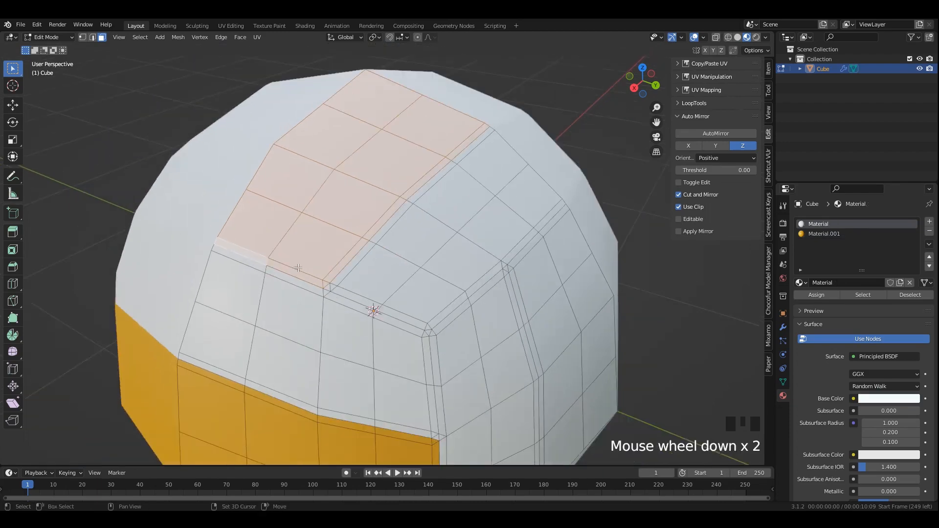
{"action": "middle_click_drag", "start_coordinate": [285, 269], "coordinate": [345, 215]}
{"action": "left_click", "coordinate": [823, 234]}
{"action": "left_click", "coordinate": [816, 295]}
{"action": "scroll", "coordinate": [391, 220], "scroll_direction": "down", "scroll_amount": 2}
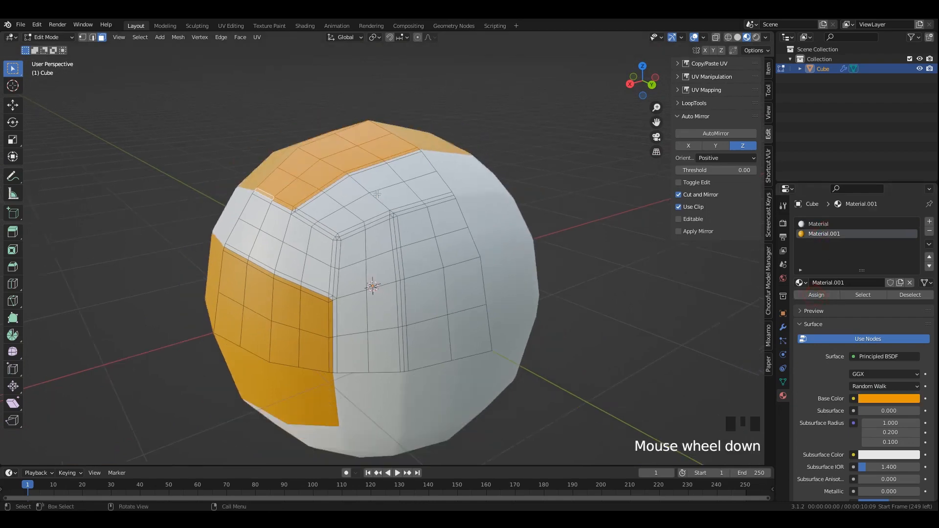
{"action": "key", "text": "Tab"}
{"action": "mouse_move", "coordinate": [401, 210]}
{"action": "middle_mouse_down"}
{"action": "mouse_move", "coordinate": [420, 198]}
{"action": "mouse_move", "coordinate": [439, 203]}
{"action": "mouse_move", "coordinate": [362, 210]}
{"action": "mouse_move", "coordinate": [372, 228]}
{"action": "mouse_move", "coordinate": [402, 214]}
{"action": "middle_mouse_up"}
Select the outer Y-side panel with its adjoining inner seam strips and assign the orange material to it.
{"action": "key", "text": "Tab"}
{"action": "scroll", "coordinate": [373, 229], "scroll_direction": "up", "scroll_amount": 3}
{"action": "left_click", "coordinate": [412, 213]}
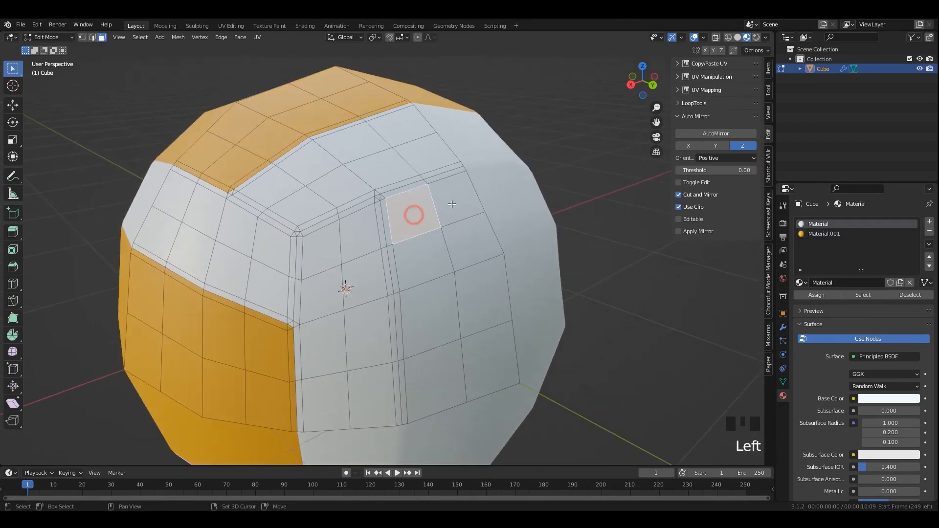
{"action": "left_click", "coordinate": [452, 204], "text": "shift"}
{"action": "left_click_drag", "start_coordinate": [453, 358], "coordinate": [482, 378], "text": "shift"}
{"action": "scroll", "coordinate": [410, 263], "scroll_direction": "up", "scroll_amount": 3}
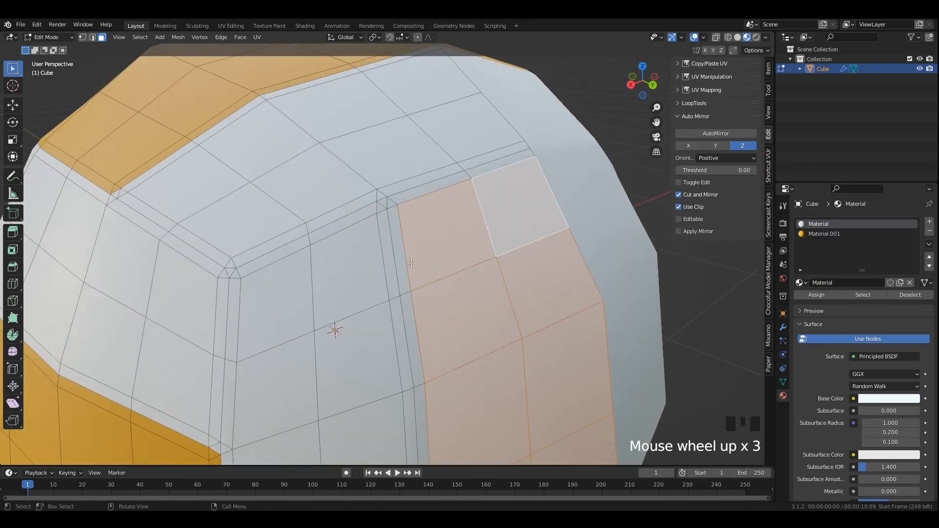
{"action": "left_click", "coordinate": [395, 209], "text": "alt+shift"}
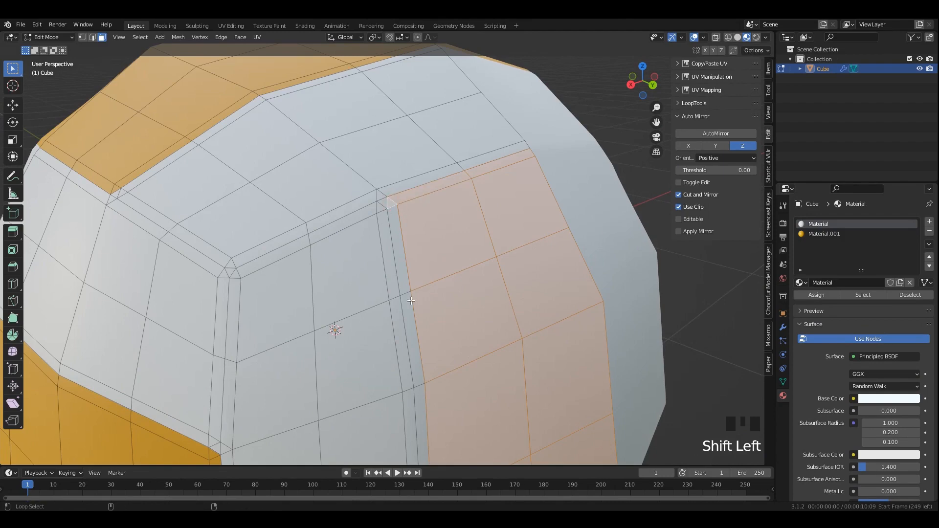
{"action": "scroll", "coordinate": [425, 294], "scroll_direction": "down", "scroll_amount": 1}
{"action": "middle_click_drag", "start_coordinate": [424, 294], "coordinate": [428, 283], "text": "shift"}
{"action": "left_click", "coordinate": [824, 233]}
{"action": "left_click", "coordinate": [817, 295]}
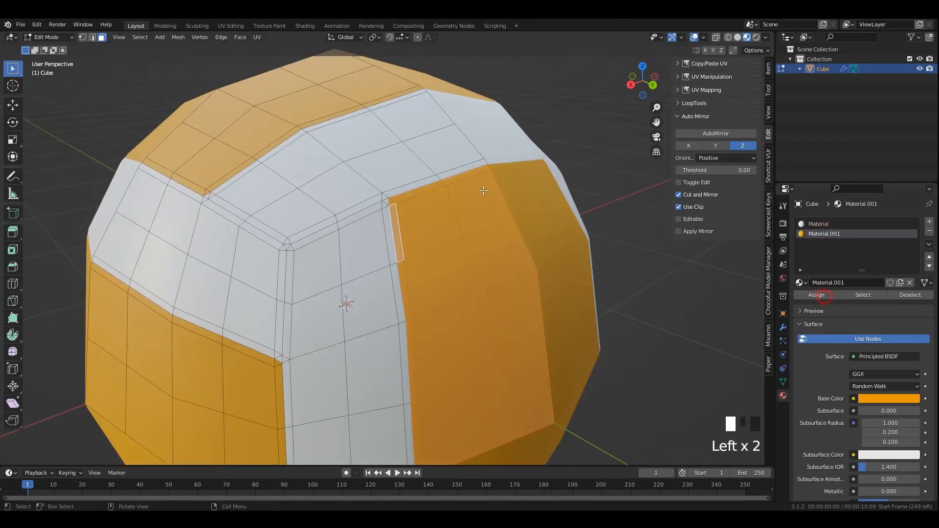
Examine the layout of orange and white panels around the mirrored ball, and save the file.
{"action": "scroll", "coordinate": [484, 193], "scroll_direction": "down", "scroll_amount": 2}
{"action": "key", "text": "Tab"}
{"action": "middle_click_drag", "start_coordinate": [492, 209], "coordinate": [401, 204]}
{"action": "scroll", "coordinate": [463, 196], "scroll_direction": "up", "scroll_amount": 1}
{"action": "scroll", "coordinate": [455, 193], "scroll_direction": "down", "scroll_amount": 1}
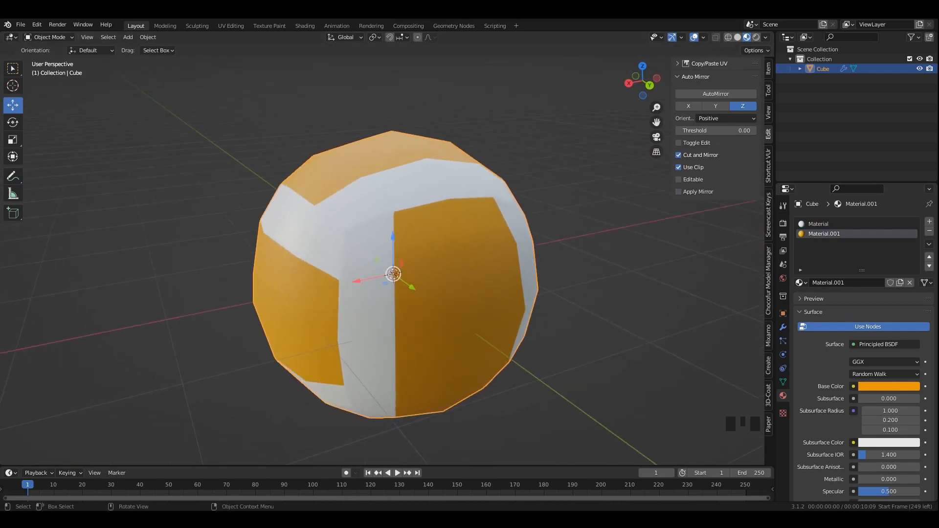
{"action": "scroll", "coordinate": [418, 243], "scroll_direction": "down", "scroll_amount": 1}
{"action": "mouse_move", "coordinate": [406, 245]}
{"action": "middle_mouse_down"}
{"action": "mouse_move", "coordinate": [430, 248]}
{"action": "mouse_move", "coordinate": [398, 255]}
{"action": "mouse_move", "coordinate": [409, 260]}
{"action": "middle_mouse_up"}
{"action": "key", "text": "Tab"}
{"action": "scroll", "coordinate": [405, 259], "scroll_direction": "up", "scroll_amount": 2}
{"action": "key", "text": "ctrl+s"}
Select the white panel above the lower X-side orange panel with its surrounding inner seam strips and assign it to a new third material slot.
{"action": "left_click", "coordinate": [264, 231]}
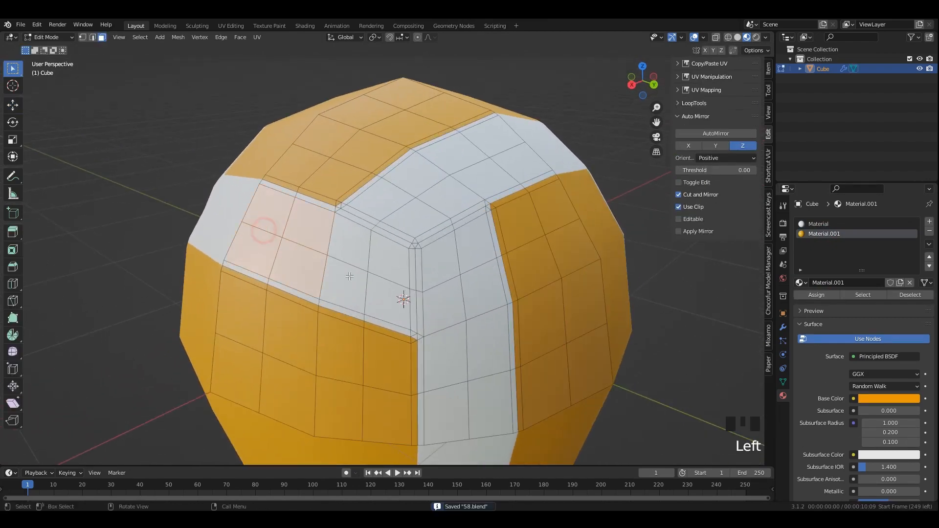
{"action": "left_click_drag", "start_coordinate": [374, 287], "coordinate": [374, 287], "text": "shift"}
{"action": "scroll", "coordinate": [377, 285], "scroll_direction": "up", "scroll_amount": 2}
{"action": "left_click", "coordinate": [305, 204], "text": "shift"}
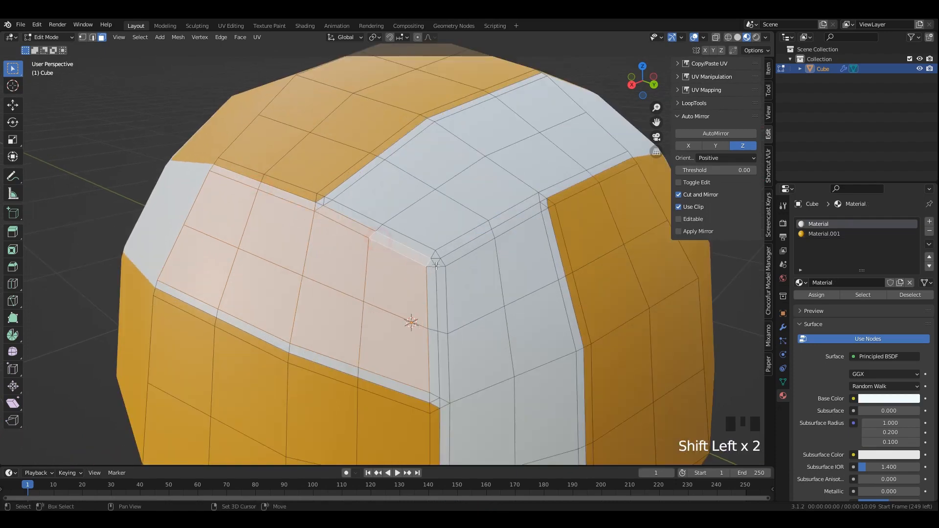
{"action": "middle_click_drag", "start_coordinate": [406, 324], "coordinate": [347, 282], "text": "shift"}
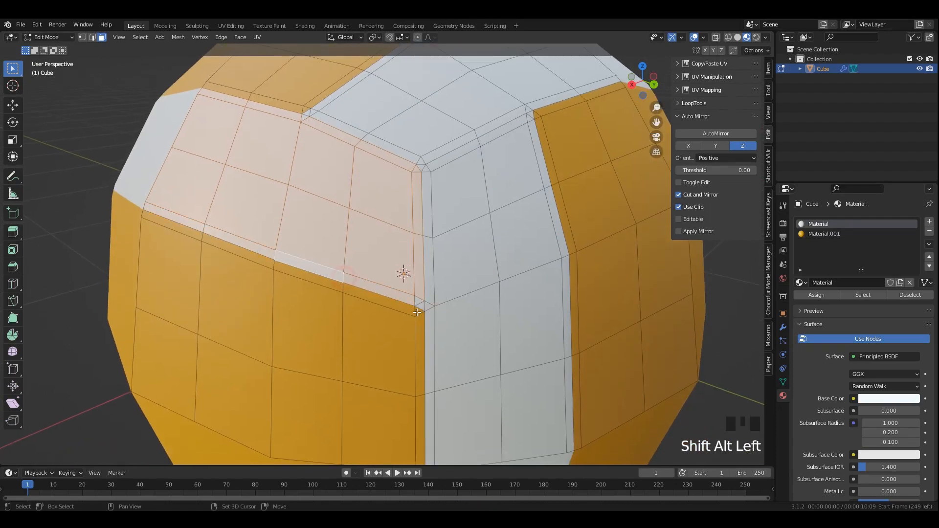
{"action": "scroll", "coordinate": [382, 253], "scroll_direction": "up", "scroll_amount": 3, "text": "shift"}
{"action": "scroll", "coordinate": [320, 194], "scroll_direction": "down", "scroll_amount": 4}
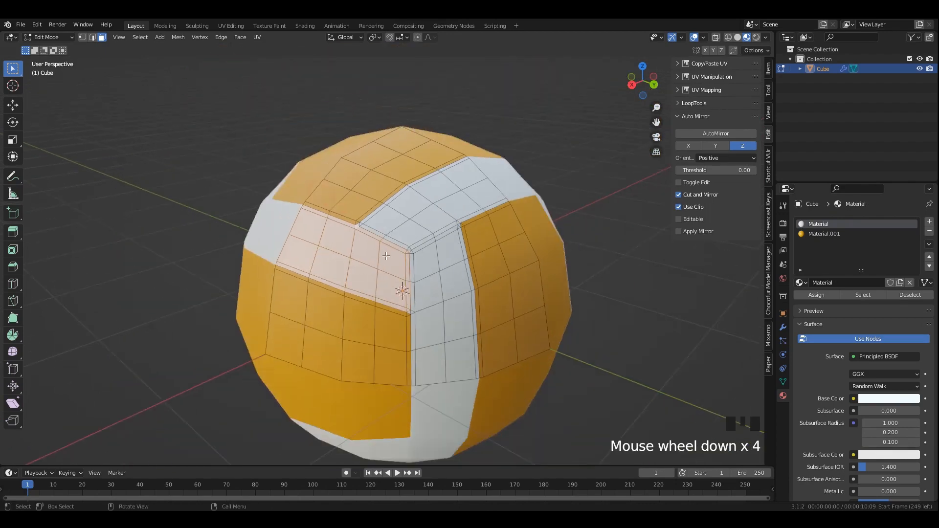
{"action": "scroll", "coordinate": [321, 193], "scroll_direction": "up", "scroll_amount": 2, "text": "shift"}
{"action": "left_click", "coordinate": [929, 221]}
{"action": "left_click", "coordinate": [812, 297]}
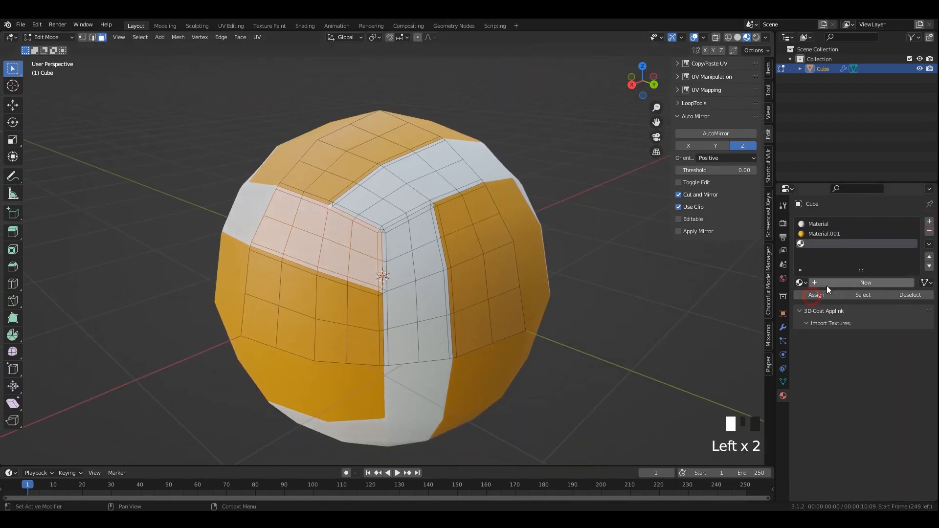
Create a new material in the third slot and give it a bright red base color.
{"action": "left_click", "coordinate": [827, 285]}
{"action": "left_click", "coordinate": [889, 399]}
{"action": "left_click", "coordinate": [903, 293]}
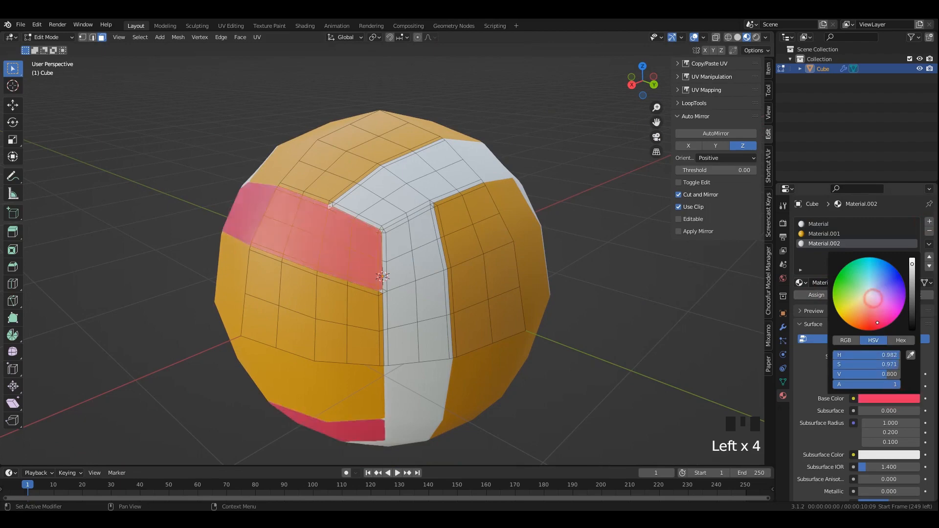
{"action": "key", "text": "Tab"}
{"action": "middle_click_drag", "start_coordinate": [372, 226], "coordinate": [379, 235], "text": "shift"}
{"action": "scroll", "coordinate": [377, 222], "scroll_direction": "up", "scroll_amount": 2}
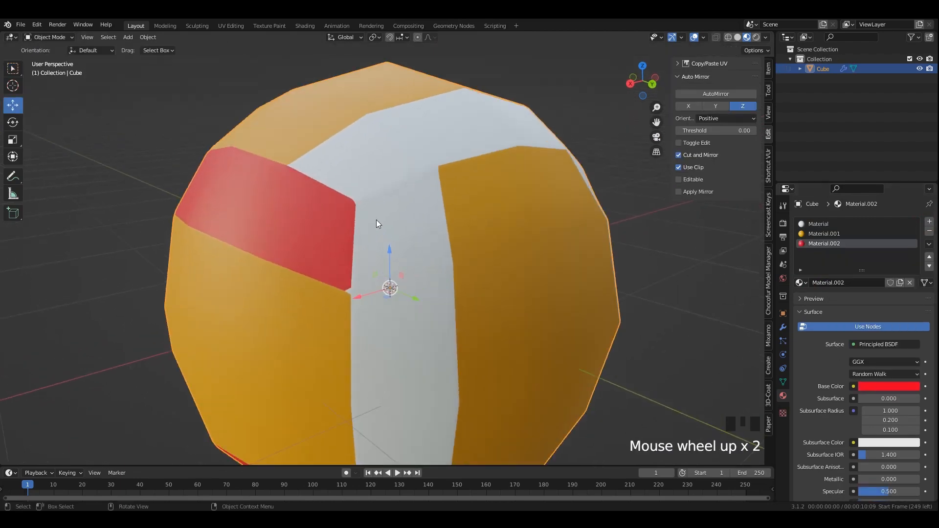
Assign the small white corner face at the lower inner corner of the red panel to the red Material.002.
{"action": "key", "text": "Tab"}
{"action": "scroll", "coordinate": [372, 254], "scroll_direction": "up", "scroll_amount": 2}
{"action": "scroll", "coordinate": [362, 279], "scroll_direction": "up", "scroll_amount": 1, "text": "shift"}
{"action": "left_click", "coordinate": [362, 280]}
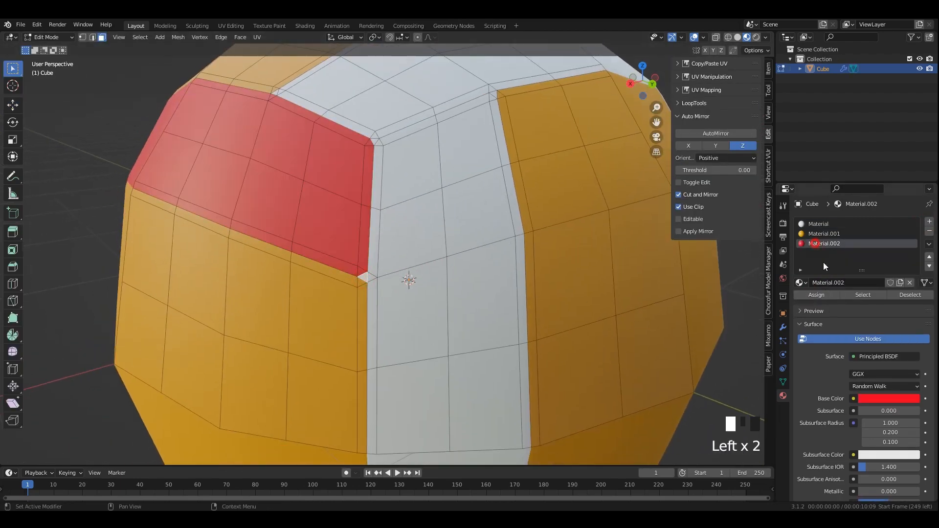
{"action": "middle_click_drag", "start_coordinate": [372, 244], "coordinate": [357, 176], "text": "shift"}
{"action": "scroll", "coordinate": [352, 157], "scroll_direction": "up", "scroll_amount": 1}
{"action": "scroll", "coordinate": [349, 145], "scroll_direction": "up", "scroll_amount": 1, "text": "shift"}
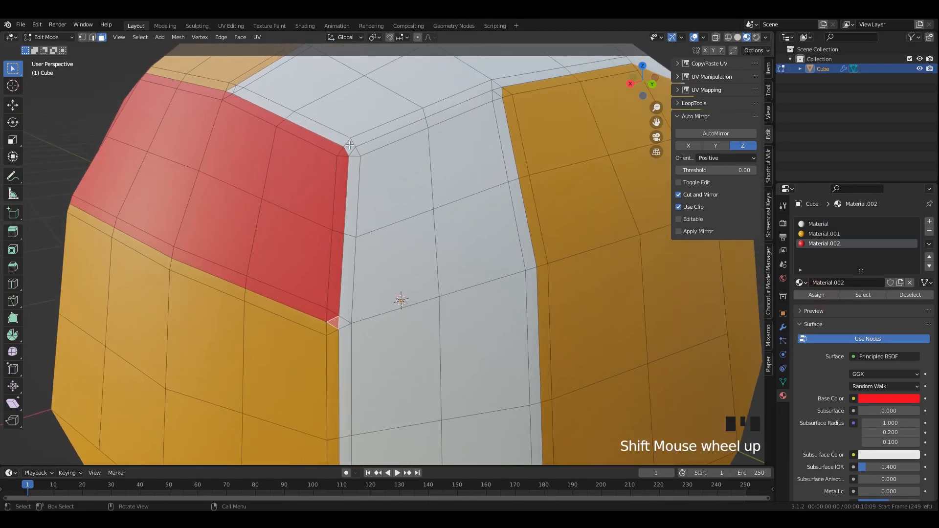
Select the vertical white panel between the two large orange panels with its surrounding inner seam strips and assign it to Material.002.
{"action": "scroll", "coordinate": [463, 199], "scroll_direction": "down", "scroll_amount": 3}
{"action": "middle_click_drag", "start_coordinate": [464, 199], "coordinate": [389, 179], "text": "shift"}
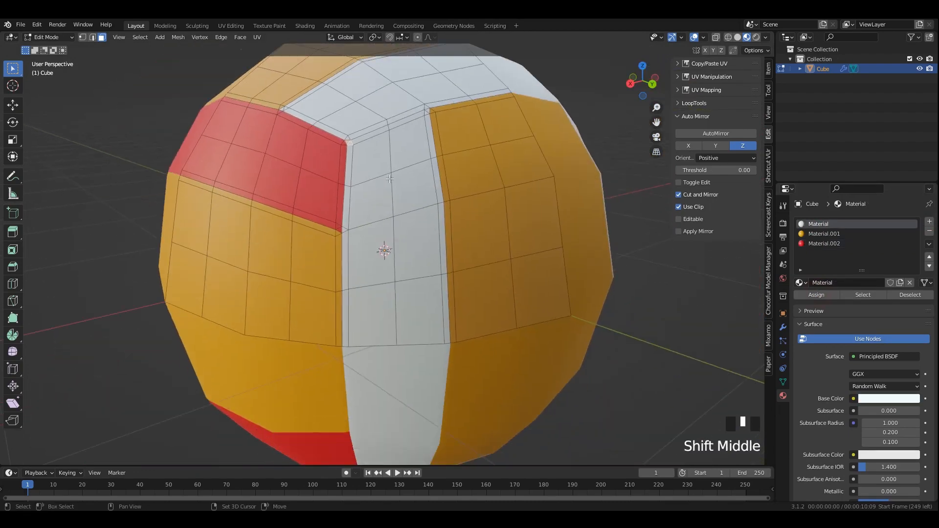
{"action": "scroll", "coordinate": [413, 352], "scroll_direction": "up", "scroll_amount": 2}
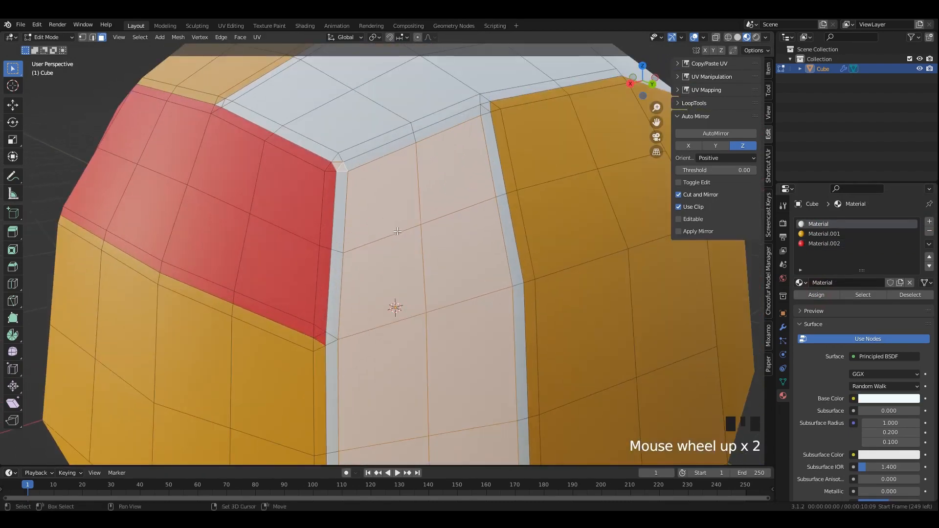
{"action": "middle_click_drag", "start_coordinate": [413, 343], "coordinate": [415, 205]}
{"action": "scroll", "coordinate": [415, 192], "scroll_direction": "up", "scroll_amount": 1, "text": "shift"}
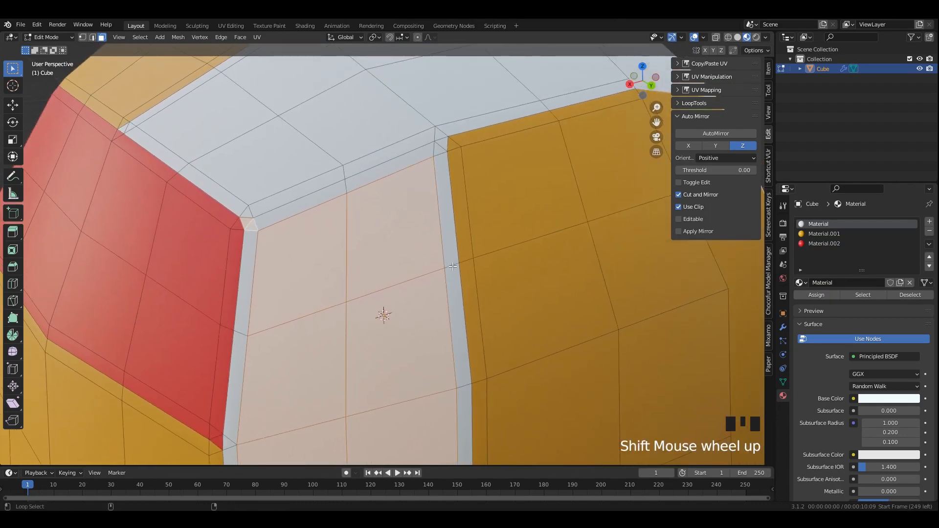
{"action": "middle_click_drag", "start_coordinate": [346, 187], "coordinate": [320, 172], "text": "shift"}
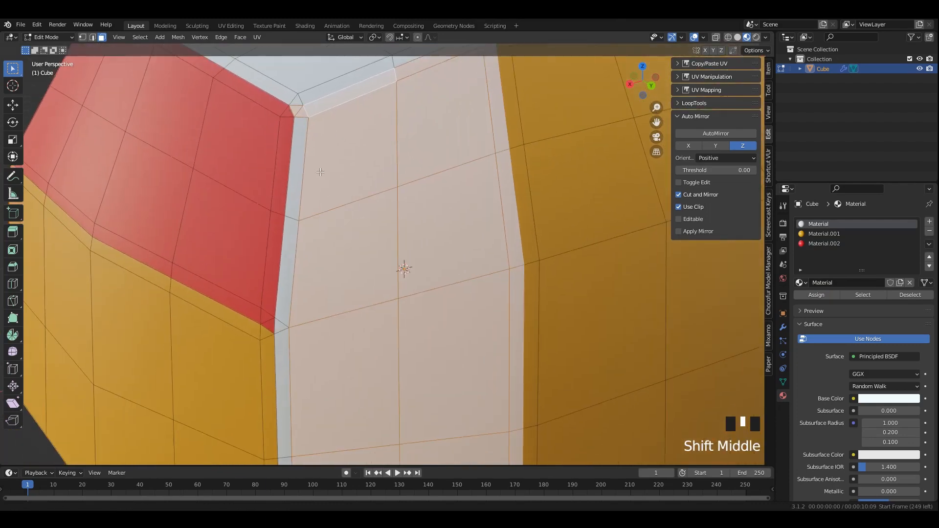
{"action": "middle_click_drag", "start_coordinate": [293, 217], "coordinate": [302, 197], "text": "shift"}
{"action": "middle_click_drag", "start_coordinate": [310, 235], "coordinate": [301, 147], "text": "shift"}
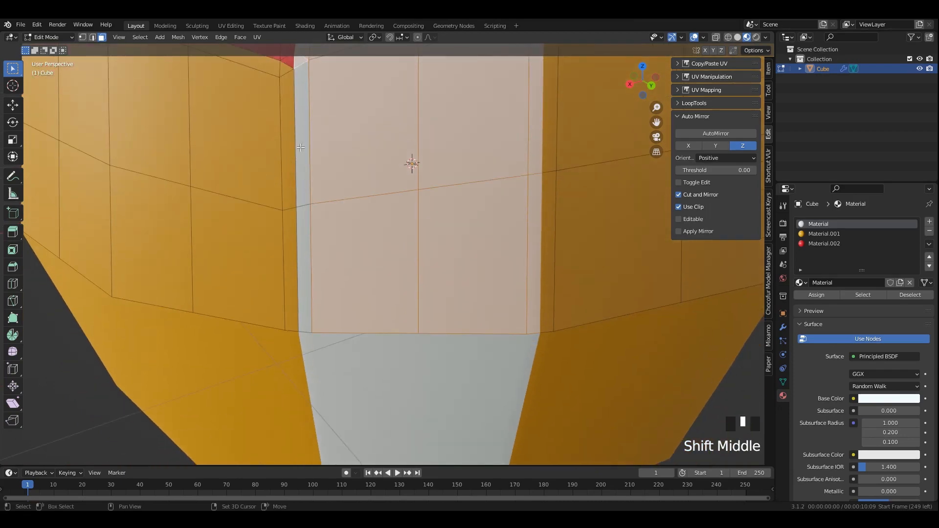
{"action": "scroll", "coordinate": [307, 207], "scroll_direction": "down", "scroll_amount": 4}
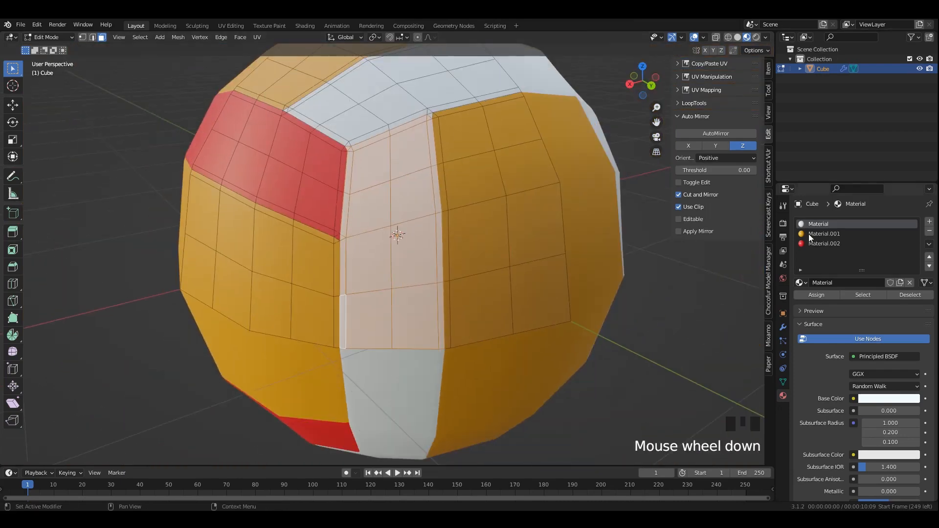
{"action": "left_click", "coordinate": [815, 294]}
{"action": "scroll", "coordinate": [524, 218], "scroll_direction": "down", "scroll_amount": 3}
Assign the small white corner face where the red, white and Y-side orange panels meet to the red Material.002.
{"action": "key", "text": "Tab"}
{"action": "middle_click_drag", "start_coordinate": [524, 218], "coordinate": [449, 283]}
{"action": "scroll", "coordinate": [470, 196], "scroll_direction": "up", "scroll_amount": 4}
{"action": "key", "text": "Tab"}
{"action": "left_click", "coordinate": [447, 206]}
{"action": "left_click", "coordinate": [819, 225]}
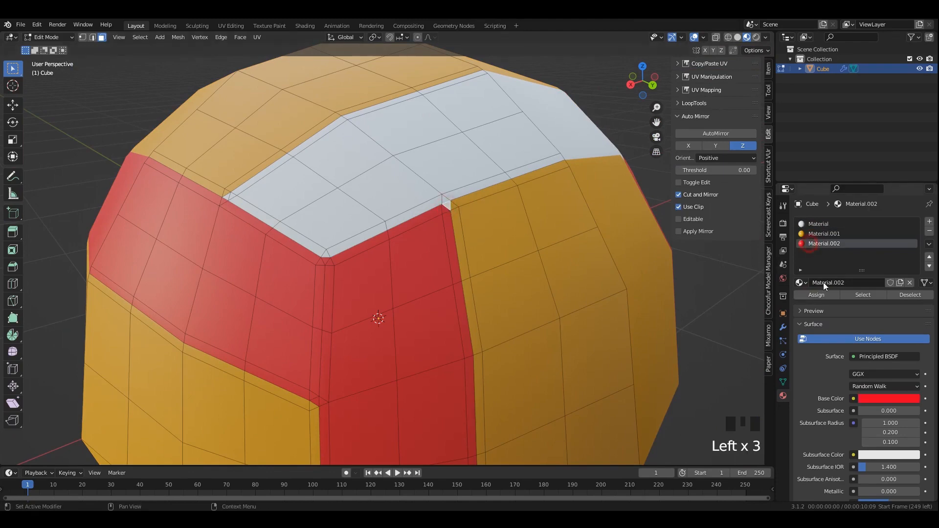
{"action": "key", "text": "Tab"}
{"action": "scroll", "coordinate": [440, 216], "scroll_direction": "down", "scroll_amount": 3}
{"action": "scroll", "coordinate": [431, 215], "scroll_direction": "up", "scroll_amount": 3}
{"action": "key", "text": "Tab"}
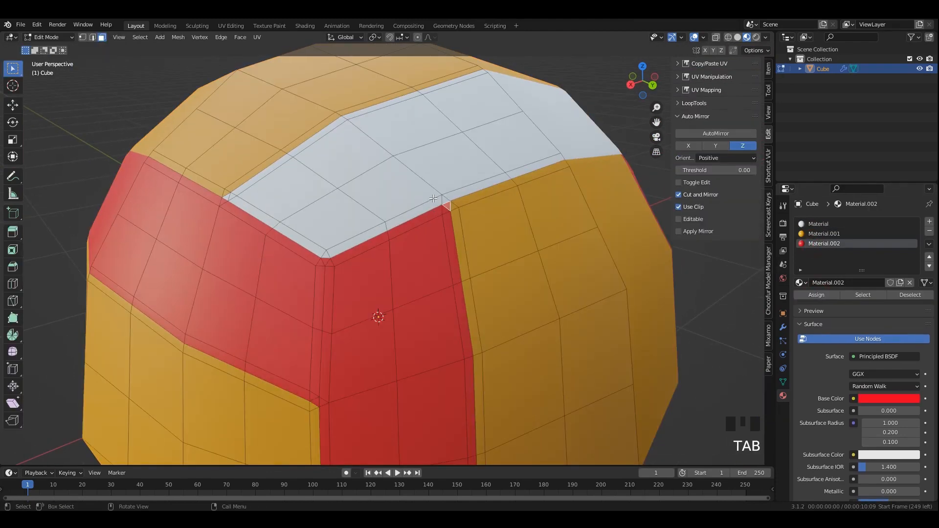
Examine the layout of red, orange and white panels around the mirrored ball.
{"action": "scroll", "coordinate": [431, 200], "scroll_direction": "down", "scroll_amount": 3}
{"action": "middle_click_drag", "start_coordinate": [431, 199], "coordinate": [464, 196]}
{"action": "scroll", "coordinate": [532, 198], "scroll_direction": "up", "scroll_amount": 1}
{"action": "key", "text": "Tab"}
{"action": "middle_click_drag", "start_coordinate": [540, 257], "coordinate": [533, 234]}
{"action": "left_click", "coordinate": [413, 213]}
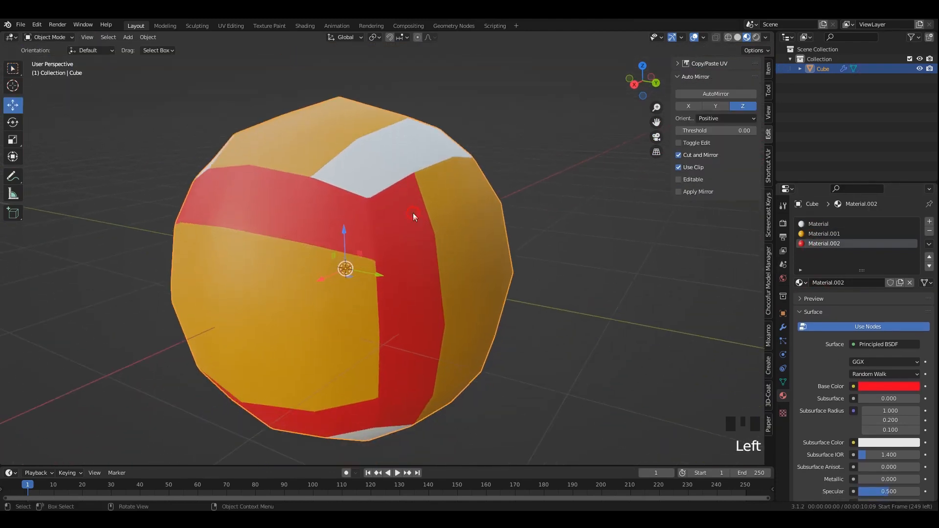
{"action": "key", "text": "ctrl+a"}
{"action": "left_click", "coordinate": [413, 213]}
{"action": "mouse_move", "coordinate": [419, 213]}
{"action": "middle_mouse_down"}
{"action": "mouse_move", "coordinate": [380, 200]}
{"action": "mouse_move", "coordinate": [431, 218]}
{"action": "mouse_move", "coordinate": [416, 216]}
{"action": "mouse_move", "coordinate": [419, 205]}
{"action": "middle_mouse_up"}
{"action": "key", "text": "Tab"}
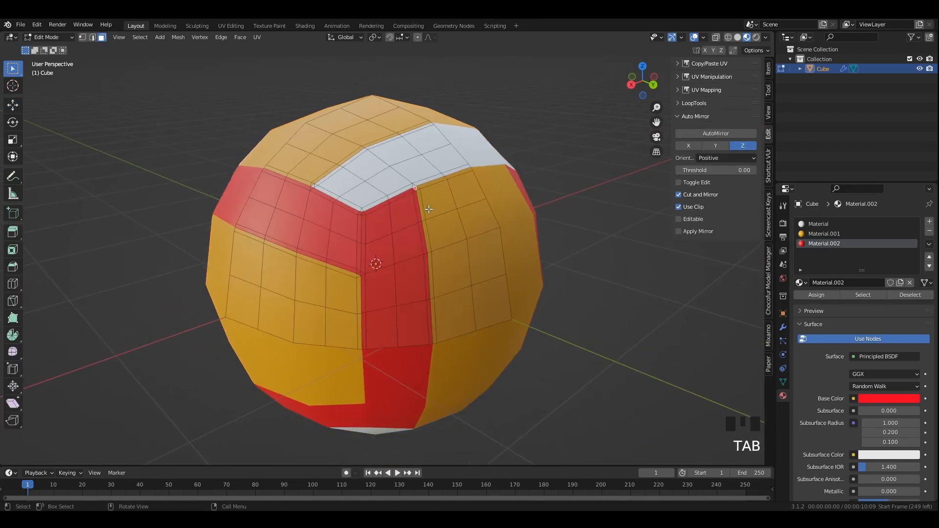
Apply the ball's Mirror modifier.
{"action": "key", "text": "Tab"}
{"action": "left_click", "coordinate": [783, 328]}
{"action": "middle_click_drag", "start_coordinate": [391, 248], "coordinate": [315, 225]}
{"action": "key", "text": "Tab"}
{"action": "middle_click_drag", "start_coordinate": [316, 225], "coordinate": [339, 230], "text": "shift"}
{"action": "scroll", "coordinate": [417, 233], "scroll_direction": "up", "scroll_amount": 2}
{"action": "middle_click_drag", "start_coordinate": [465, 229], "coordinate": [423, 235]}
{"action": "key", "text": "Tab"}
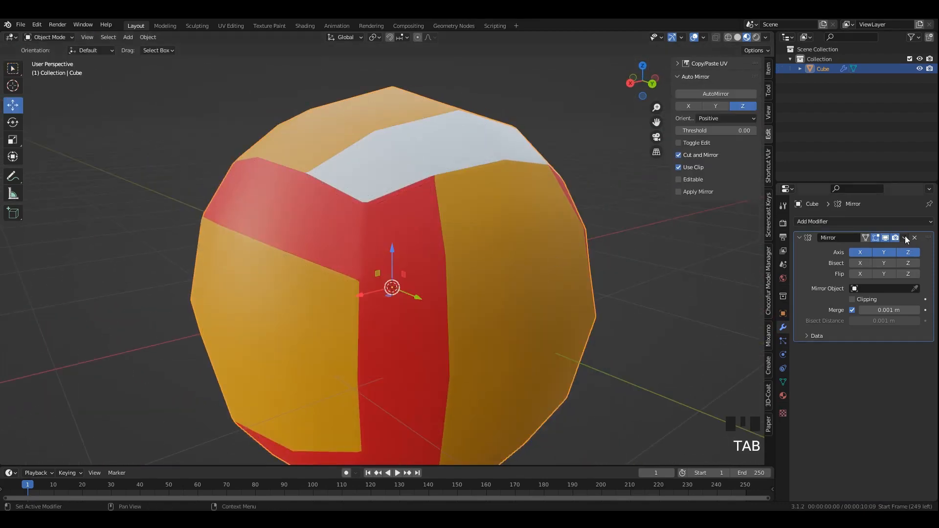
{"action": "left_click", "coordinate": [905, 237]}
{"action": "left_click", "coordinate": [868, 247]}
Select the whole mesh, round it with To Sphere at a factor of 1.0, and save the file.
{"action": "key", "text": "Tab"}
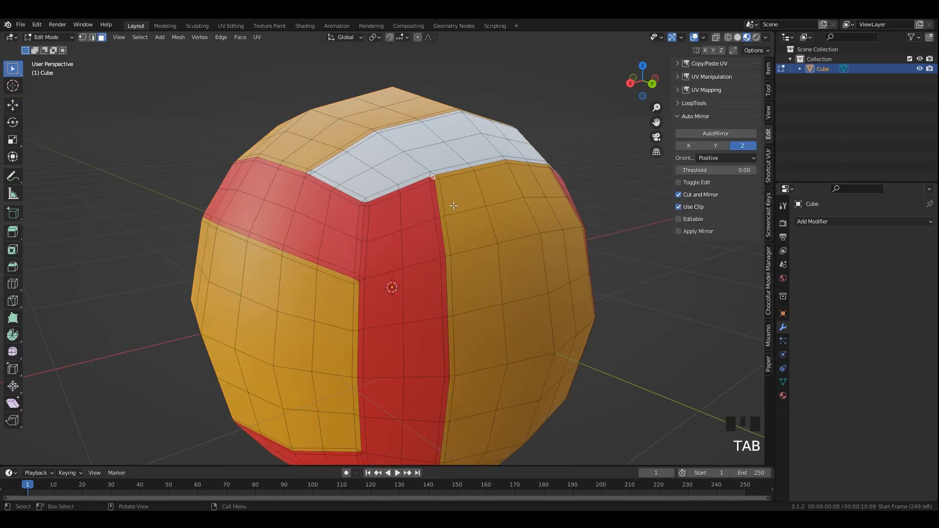
{"action": "key", "text": "a"}
{"action": "left_click", "coordinate": [199, 37]}
{"action": "mouse_move", "coordinate": [179, 39]}
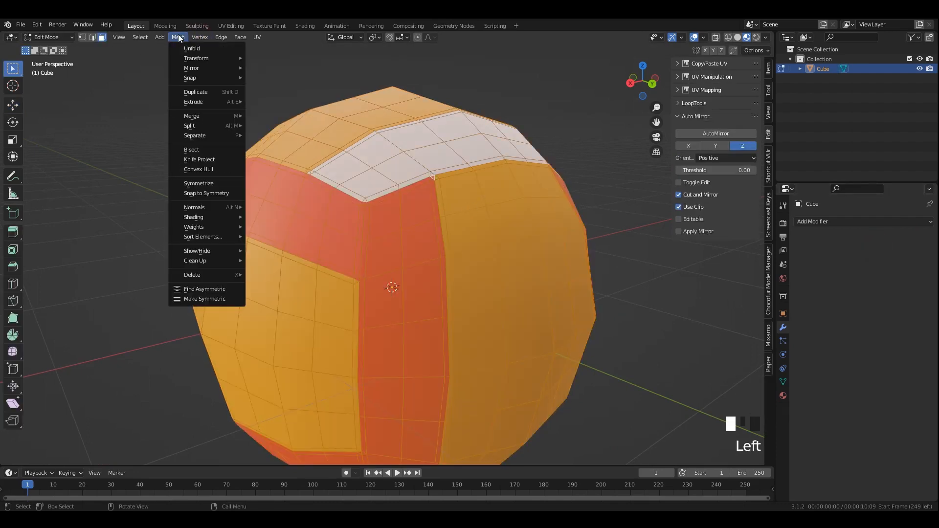
{"action": "mouse_move", "coordinate": [185, 58]}
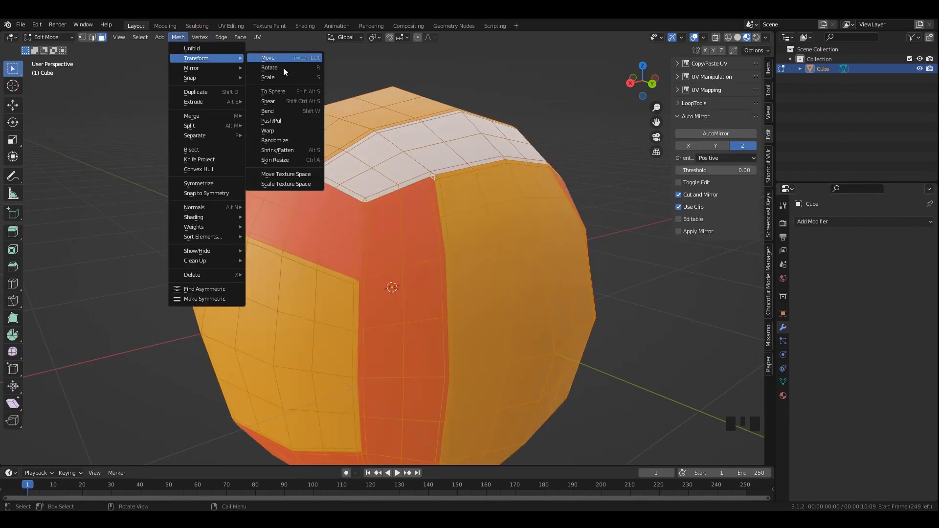
{"action": "left_click", "coordinate": [274, 92]}
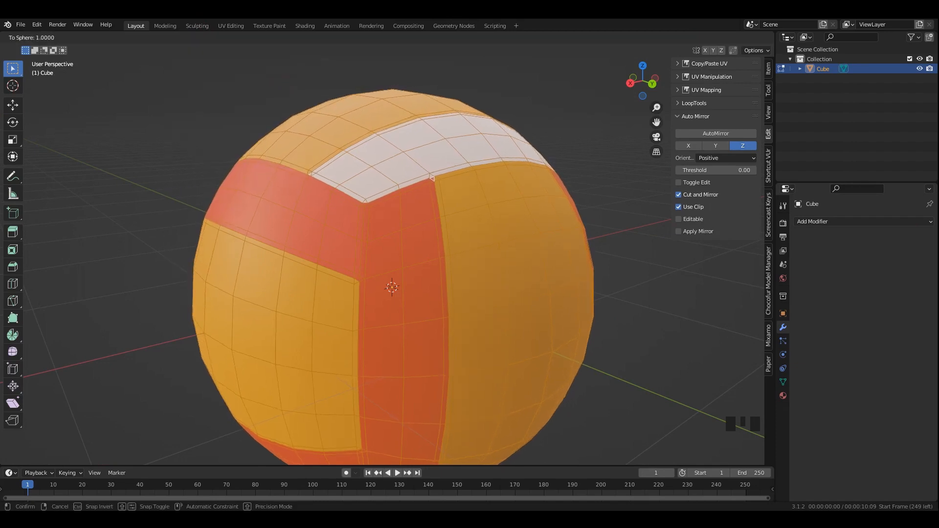
{"action": "left_click", "coordinate": [524, 138]}
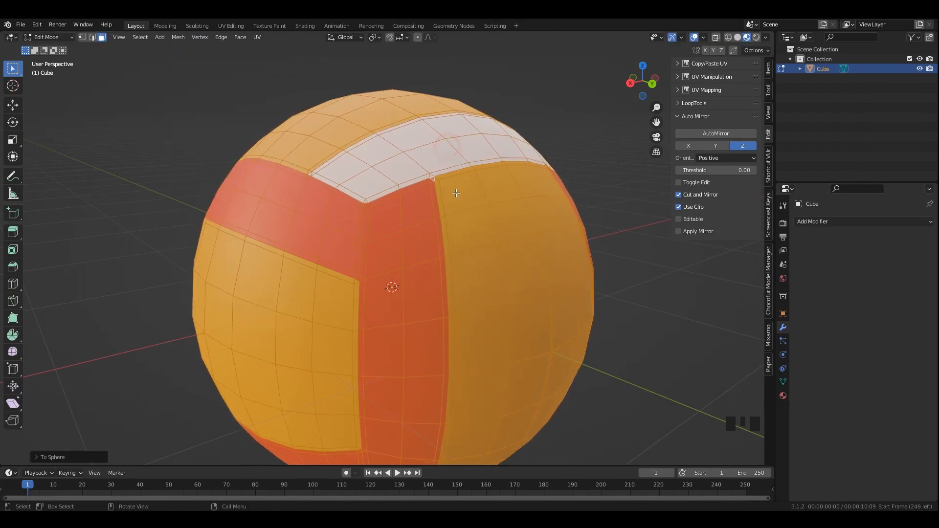
{"action": "middle_click_drag", "start_coordinate": [456, 194], "coordinate": [399, 182]}
{"action": "key", "text": "Tab"}
{"action": "key", "text": "Tab"}
{"action": "scroll", "coordinate": [442, 159], "scroll_direction": "up", "scroll_amount": 5}
{"action": "key", "text": "ctrl+s"}
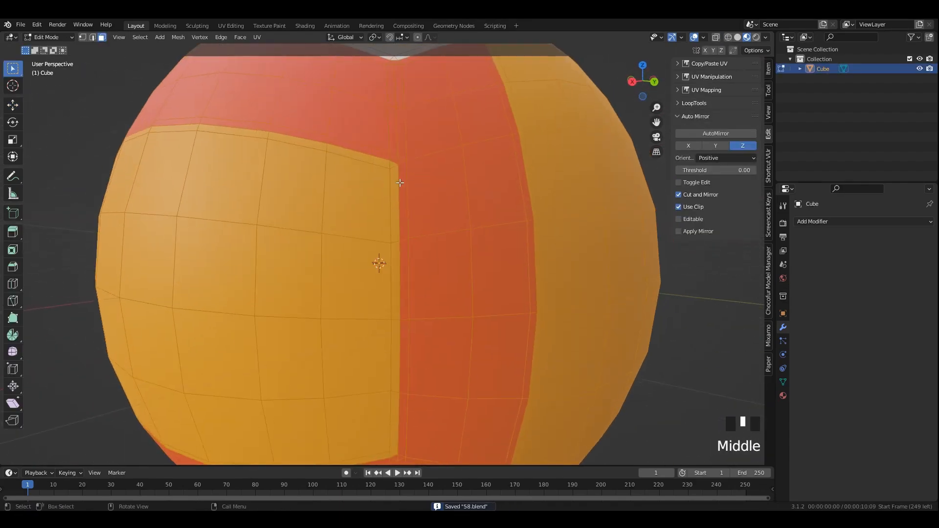
Show the mesh in solid shading and select all narrow seam faces by picking one strip face and selecting similar by area.
{"action": "left_click", "coordinate": [738, 37]}
{"action": "key", "text": "alt+z"}
{"action": "key", "text": "alt+z"}
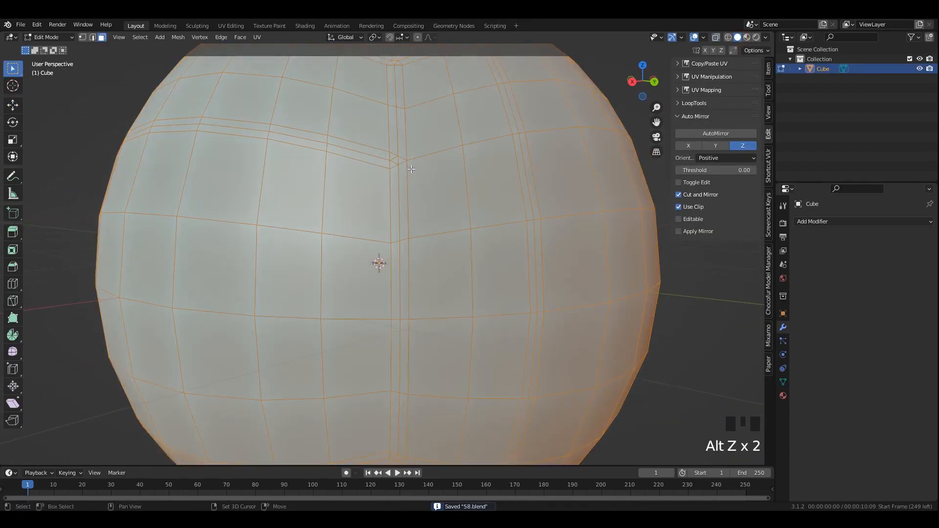
{"action": "left_click", "coordinate": [400, 191]}
{"action": "middle_click_drag", "start_coordinate": [399, 191], "coordinate": [401, 195]}
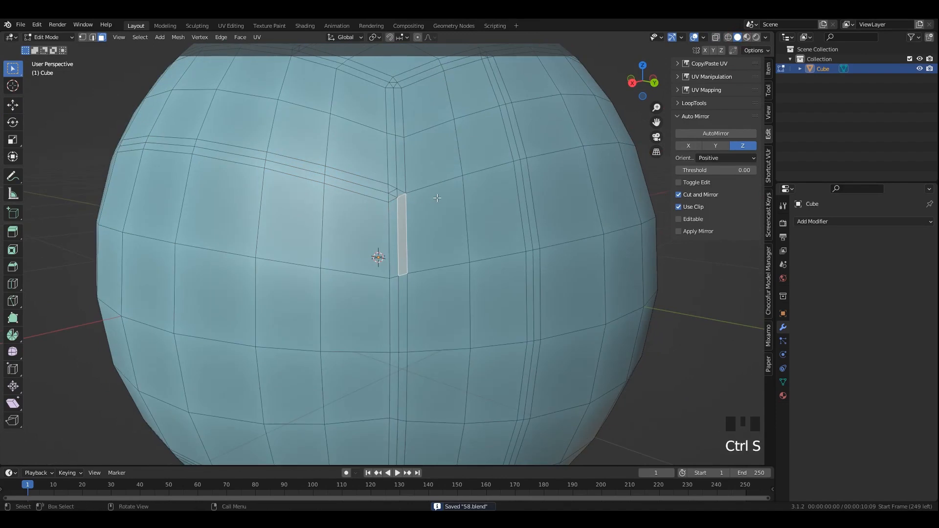
{"action": "key", "text": "shift+g"}
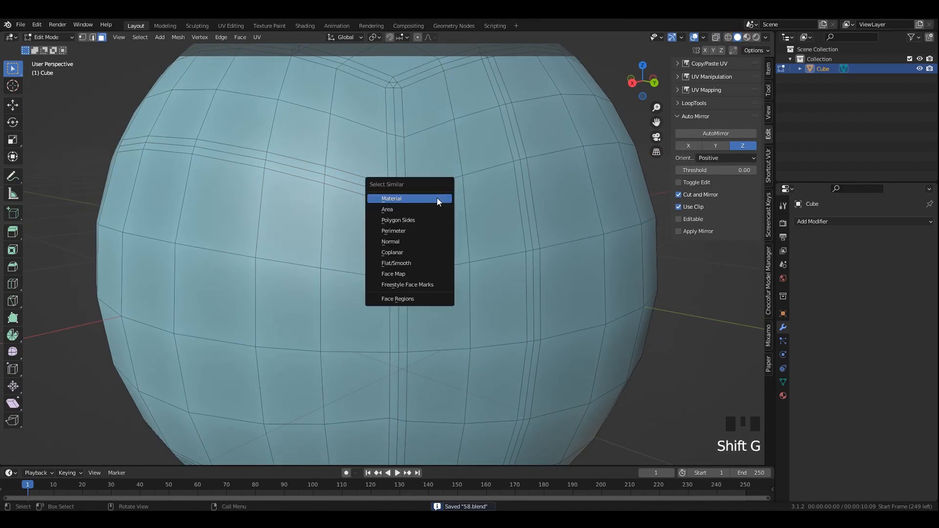
{"action": "left_click", "coordinate": [389, 210]}
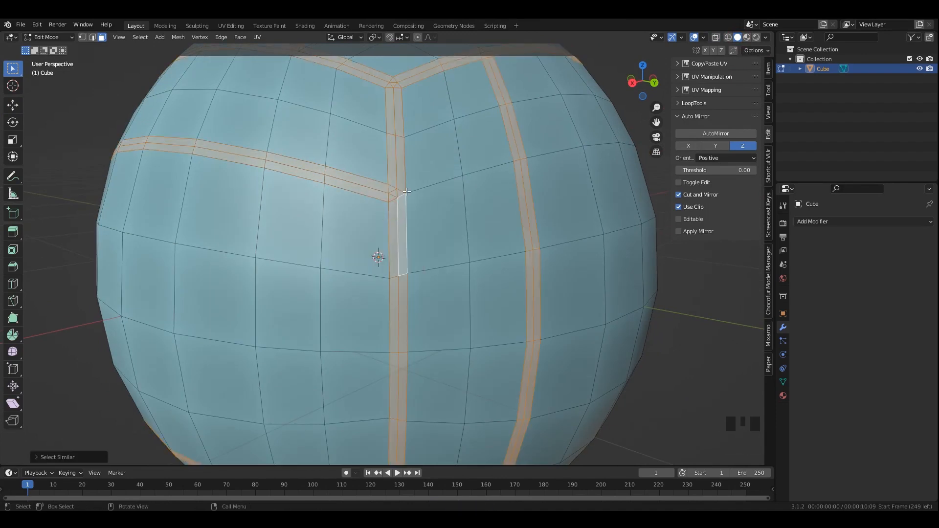
Inset the selected seam faces by about 0.011 m and save the file.
{"action": "middle_click_drag", "start_coordinate": [390, 210], "coordinate": [425, 222]}
{"action": "scroll", "coordinate": [451, 195], "scroll_direction": "up", "scroll_amount": 2}
{"action": "scroll", "coordinate": [450, 195], "scroll_direction": "up", "scroll_amount": 1}
{"action": "key", "text": "ctrl+s"}
{"action": "scroll", "coordinate": [425, 222], "scroll_direction": "up", "scroll_amount": 1}
{"action": "middle_click_drag", "start_coordinate": [425, 221], "coordinate": [429, 218]}
{"action": "middle_click_drag", "start_coordinate": [488, 237], "coordinate": [485, 248], "text": "shift"}
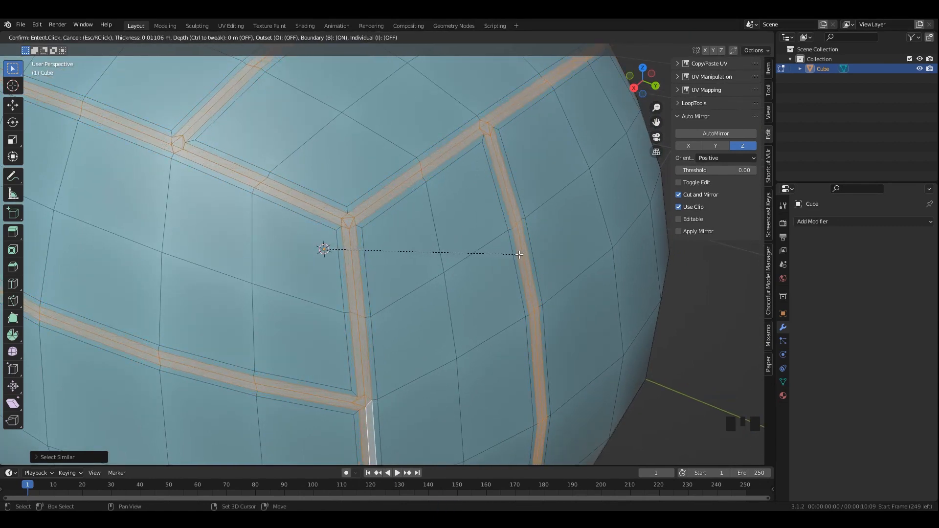
{"action": "key", "text": "ctrl+s"}
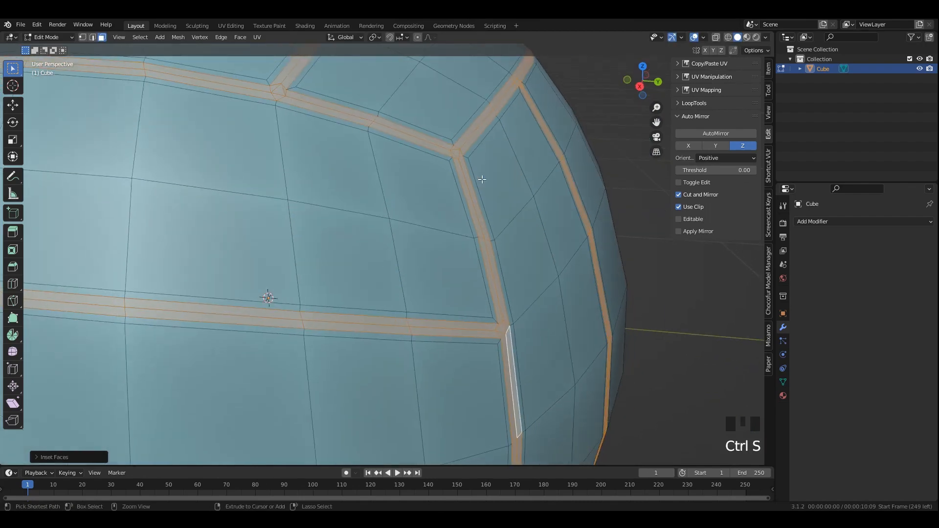
Shrink the inset seam faces slightly inward along their normals to form grooves between the panels.
{"action": "scroll", "coordinate": [425, 223], "scroll_direction": "up", "scroll_amount": 3}
{"action": "middle_click_drag", "start_coordinate": [426, 223], "coordinate": [417, 238]}
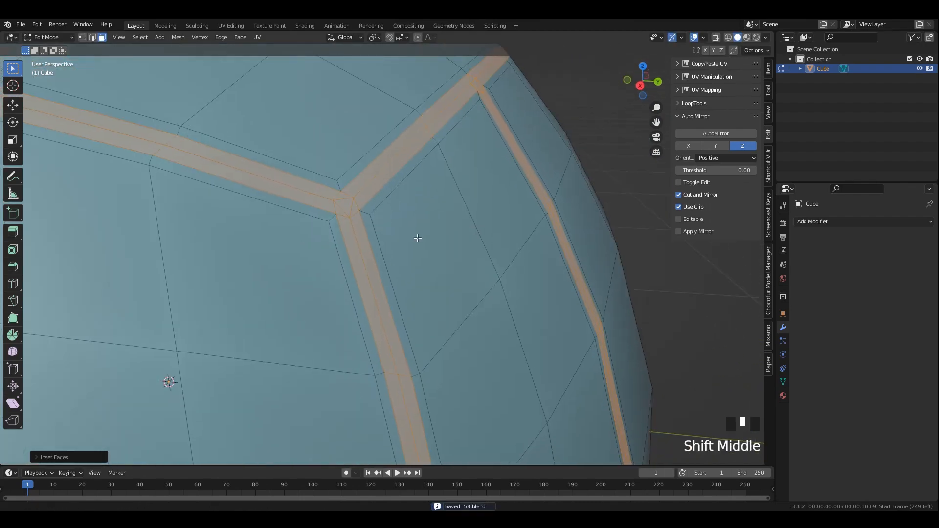
{"action": "key", "text": "alt+s"}
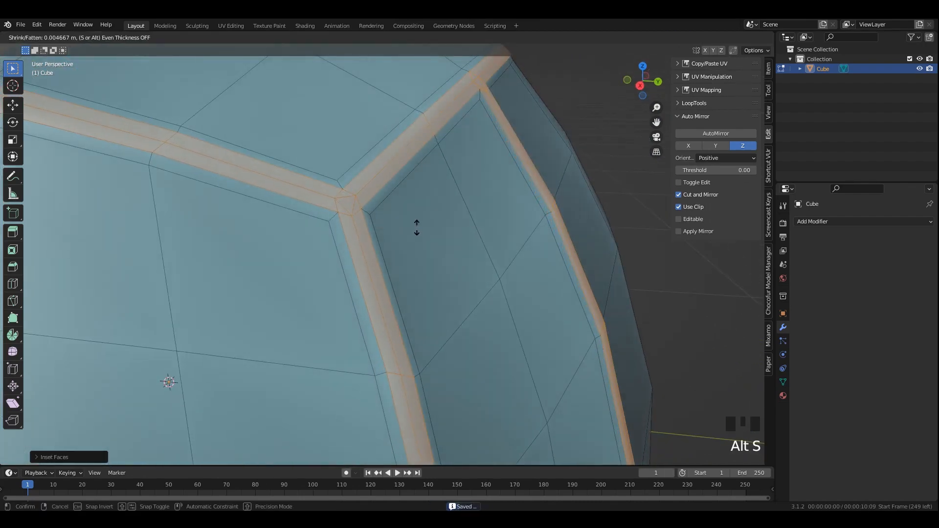
{"action": "left_click", "coordinate": [409, 245]}
{"action": "middle_click_drag", "start_coordinate": [410, 245], "coordinate": [342, 294]}
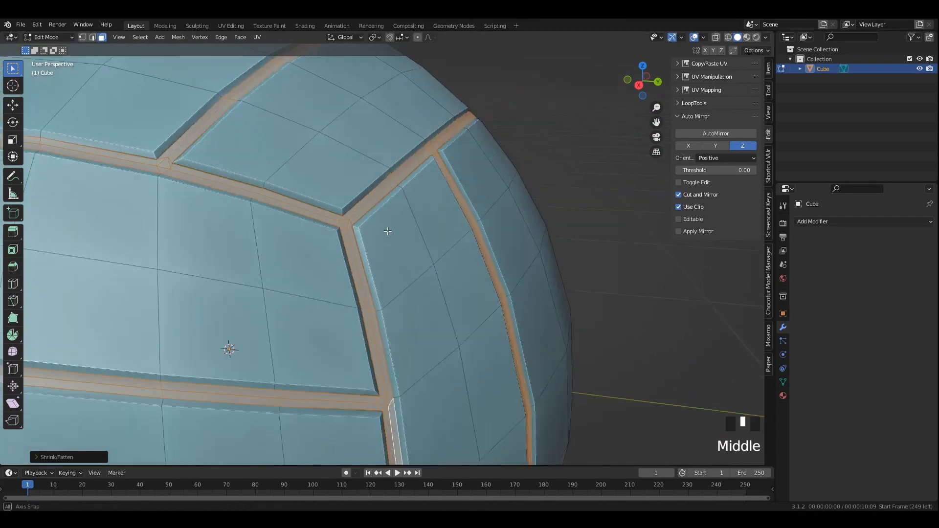
Add a Subdivision modifier to the ball with 3 viewport levels.
{"action": "scroll", "coordinate": [342, 293], "scroll_direction": "down", "scroll_amount": 2}
{"action": "key", "text": "Tab"}
{"action": "left_click", "coordinate": [547, 155]}
{"action": "middle_click_drag", "start_coordinate": [552, 160], "coordinate": [418, 201]}
{"action": "left_click", "coordinate": [418, 201]}
{"action": "key", "text": "ctrl+1"}
{"action": "key", "text": "ctrl+2"}
{"action": "key", "text": "ctrl+3"}
{"action": "left_click", "coordinate": [567, 199]}
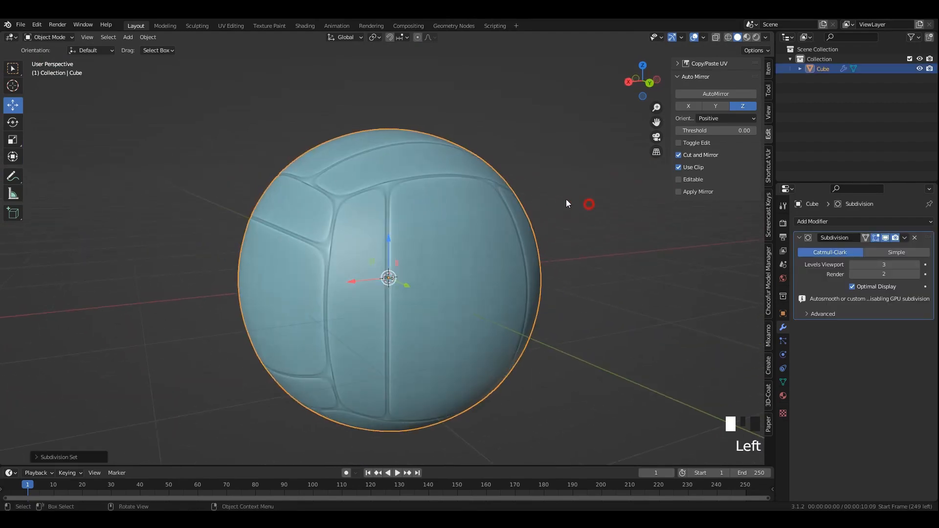
Show the panel materials and shrink the selected seam faces further inward along their normals to deepen the grooves.
{"action": "left_click", "coordinate": [746, 37]}
{"action": "middle_click_drag", "start_coordinate": [523, 163], "coordinate": [466, 203]}
{"action": "scroll", "coordinate": [470, 207], "scroll_direction": "up", "scroll_amount": 2}
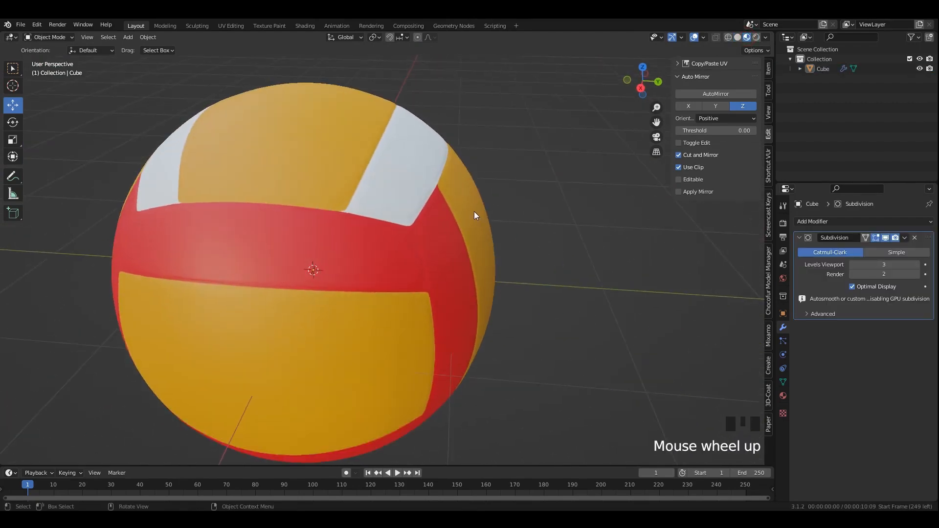
{"action": "key", "text": "Tab"}
{"action": "scroll", "coordinate": [441, 225], "scroll_direction": "up", "scroll_amount": 2}
{"action": "key", "text": "alt+s"}
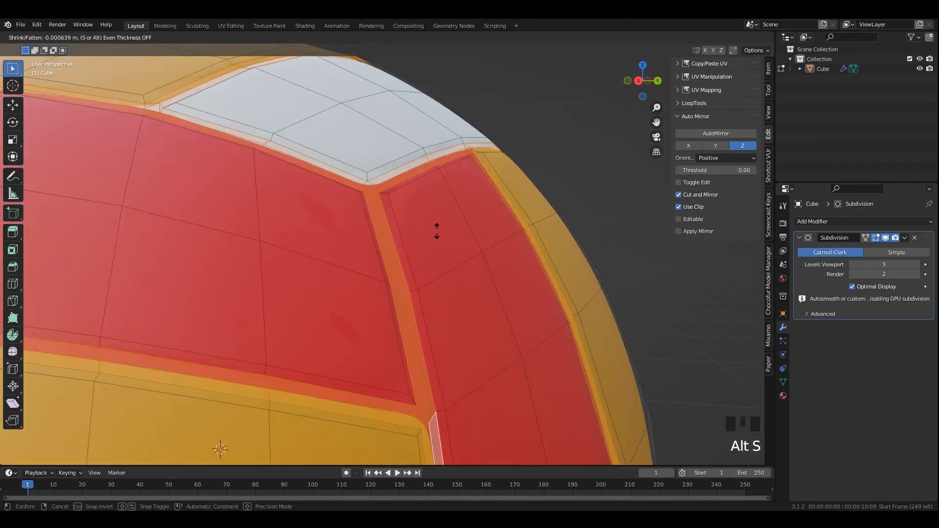
{"action": "left_click", "coordinate": [426, 240]}
{"action": "middle_click_drag", "start_coordinate": [426, 241], "coordinate": [407, 259]}
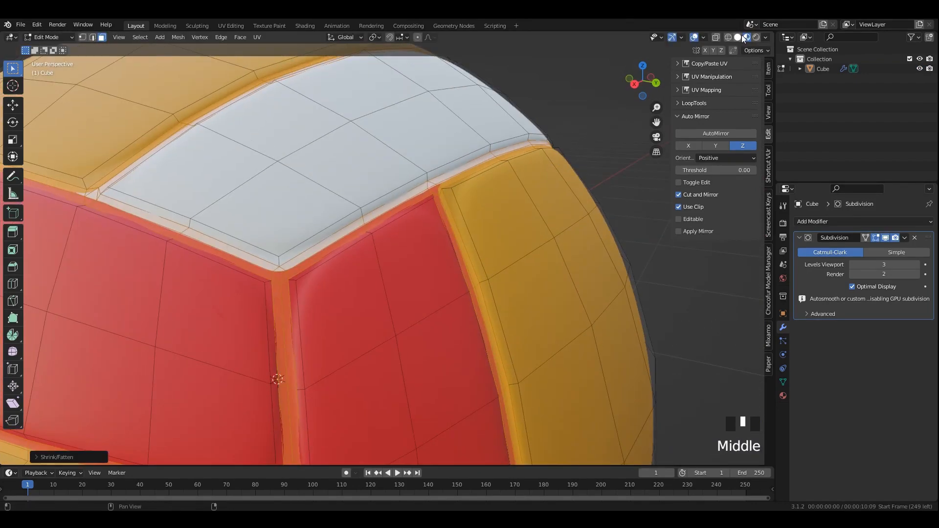
Examine the seam grooves across the whole smoothed ball in solid shading.
{"action": "left_click", "coordinate": [737, 38]}
{"action": "scroll", "coordinate": [535, 196], "scroll_direction": "down", "scroll_amount": 3}
{"action": "scroll", "coordinate": [579, 147], "scroll_direction": "down", "scroll_amount": 2}
{"action": "mouse_move", "coordinate": [534, 195]}
{"action": "middle_mouse_down", "text": "shift"}
{"action": "mouse_move", "coordinate": [548, 150]}
{"action": "mouse_move", "coordinate": [441, 163]}
{"action": "mouse_move", "coordinate": [530, 182]}
{"action": "middle_mouse_up", "text": "shift"}
{"action": "key", "text": "Tab"}
{"action": "left_click", "coordinate": [579, 146]}
{"action": "scroll", "coordinate": [577, 148], "scroll_direction": "down", "scroll_amount": 2}
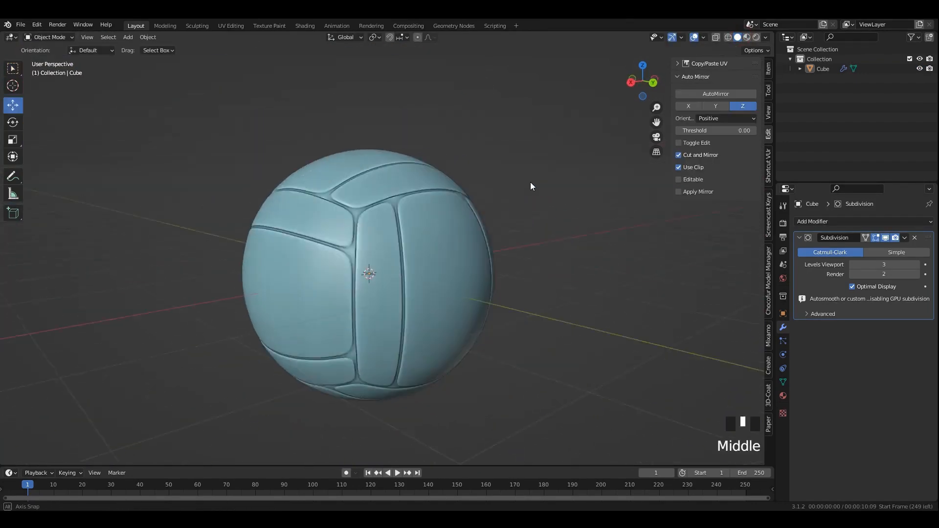
Add a loop cut beside the seam at the upper three-panel junction and slide it close to the groove edge.
{"action": "scroll", "coordinate": [377, 189], "scroll_direction": "up", "scroll_amount": 5}
{"action": "middle_click_drag", "start_coordinate": [345, 146], "coordinate": [348, 175], "text": "shift"}
{"action": "scroll", "coordinate": [348, 176], "scroll_direction": "up", "scroll_amount": 1}
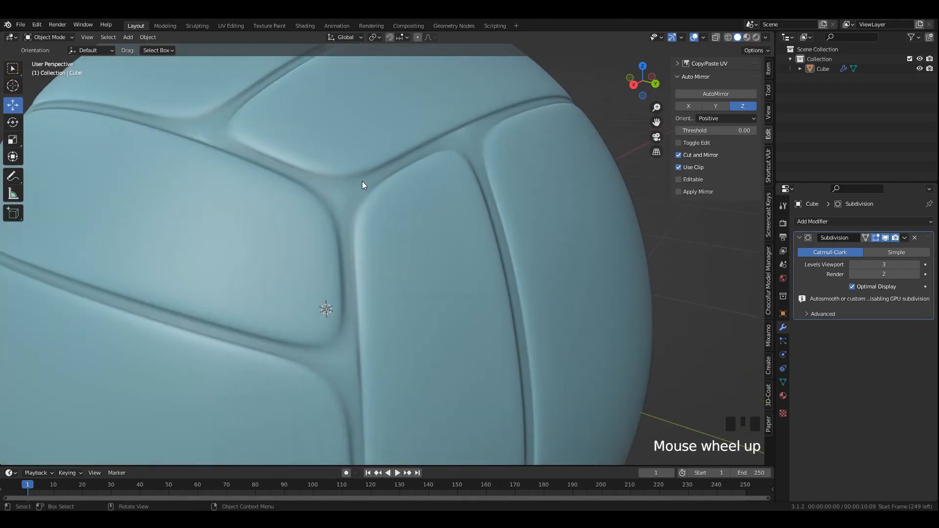
{"action": "key", "text": "Tab"}
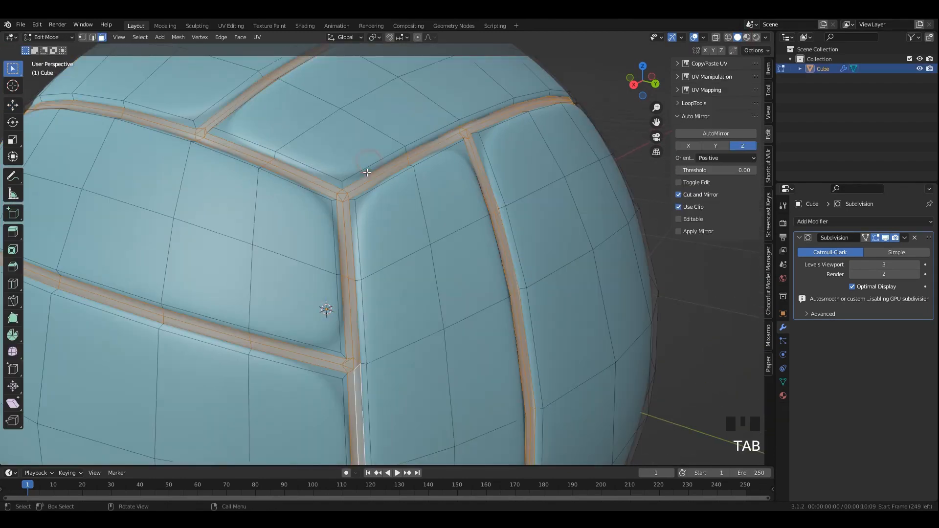
{"action": "key", "text": "ctrl+r"}
{"action": "left_click", "coordinate": [355, 214]}
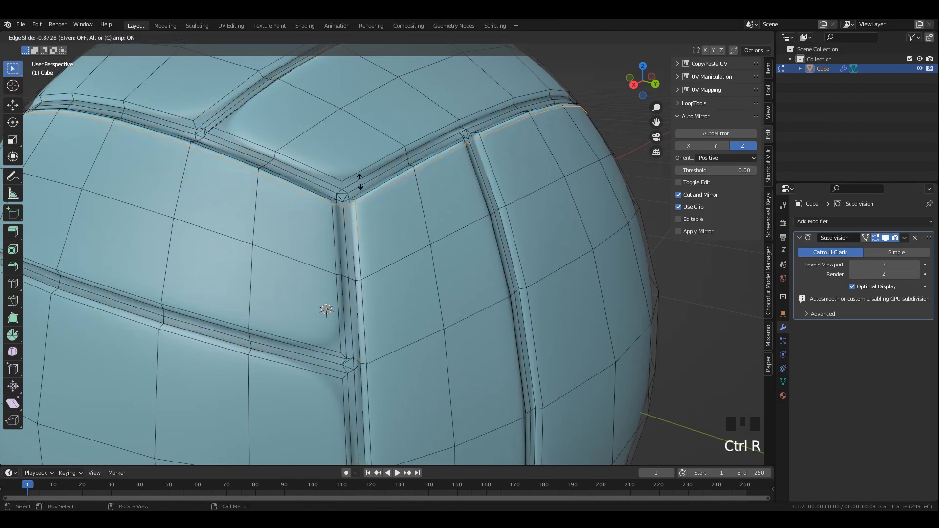
{"action": "left_click", "coordinate": [361, 180]}
{"action": "key", "text": "Tab"}
Add a supporting loop cut along the seam at the lower three-panel junction and slide it tight against the groove.
{"action": "scroll", "coordinate": [409, 220], "scroll_direction": "down", "scroll_amount": 4}
{"action": "middle_click_drag", "start_coordinate": [409, 220], "coordinate": [391, 45]}
{"action": "key", "text": "Tab"}
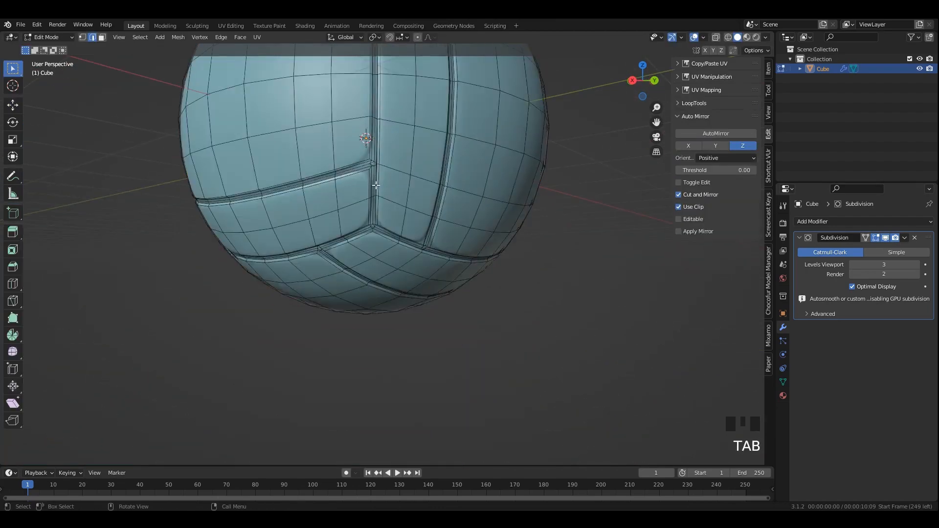
{"action": "scroll", "coordinate": [375, 195], "scroll_direction": "up", "scroll_amount": 4}
{"action": "key", "text": "ctrl+r"}
{"action": "left_click", "coordinate": [368, 166]}
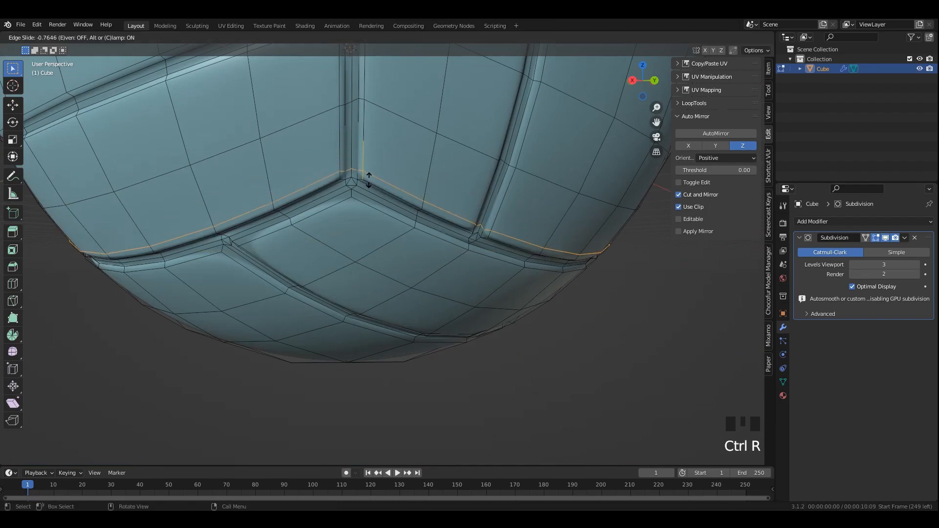
{"action": "left_click", "coordinate": [370, 183]}
{"action": "scroll", "coordinate": [406, 185], "scroll_direction": "down", "scroll_amount": 5}
{"action": "key", "text": "Tab"}
Add two more loop cuts around the upper seam junction, sliding each one close to its groove to sharpen the panel edges.
{"action": "middle_click_drag", "start_coordinate": [407, 185], "coordinate": [365, 224]}
{"action": "scroll", "coordinate": [392, 162], "scroll_direction": "up", "scroll_amount": 3}
{"action": "key", "text": "Tab"}
{"action": "scroll", "coordinate": [318, 294], "scroll_direction": "up", "scroll_amount": 3}
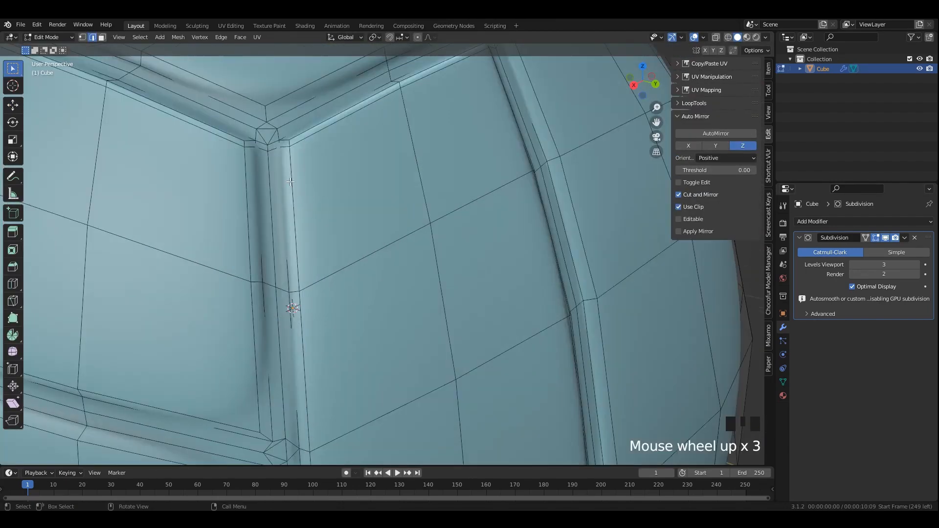
{"action": "middle_click_drag", "start_coordinate": [293, 310], "coordinate": [279, 253], "text": "shift"}
{"action": "left_click", "coordinate": [282, 249]}
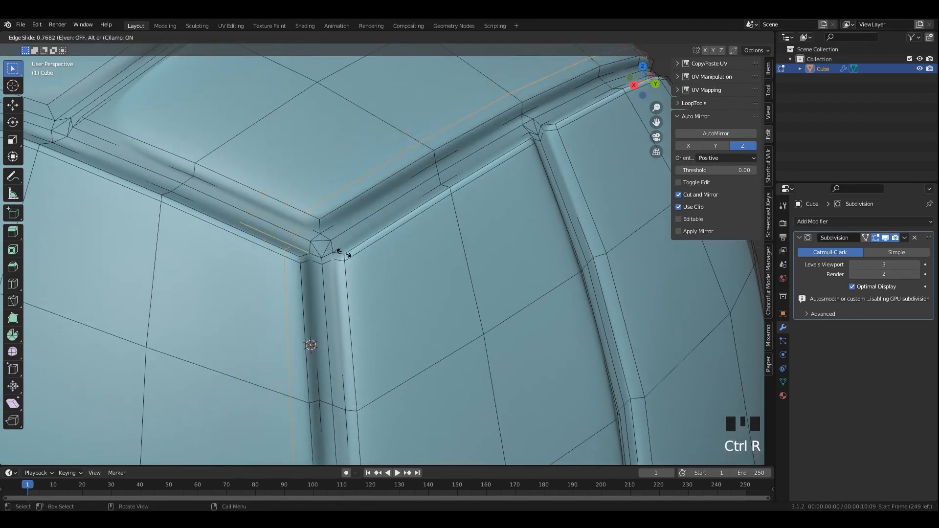
{"action": "left_click", "coordinate": [342, 255]}
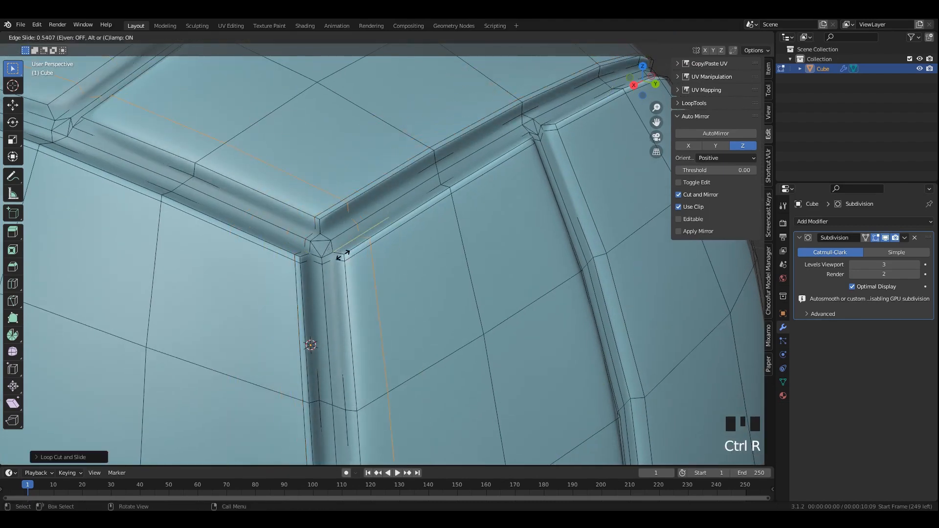
{"action": "key", "text": "Tab"}
{"action": "scroll", "coordinate": [362, 283], "scroll_direction": "down", "scroll_amount": 2}
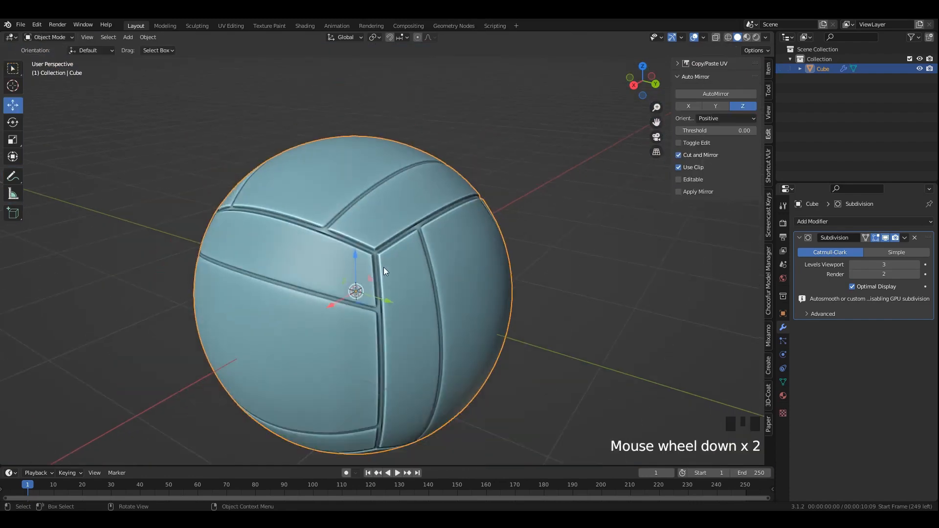
Add a loop cut beside the seam junction on another side of the ball and slide it up to the groove.
{"action": "middle_click_drag", "start_coordinate": [384, 298], "coordinate": [364, 282], "text": "shift"}
{"action": "scroll", "coordinate": [436, 222], "scroll_direction": "up", "scroll_amount": 1}
{"action": "scroll", "coordinate": [438, 222], "scroll_direction": "up", "scroll_amount": 1}
{"action": "middle_click_drag", "start_coordinate": [364, 282], "coordinate": [403, 272], "text": "shift"}
{"action": "scroll", "coordinate": [401, 271], "scroll_direction": "up", "scroll_amount": 3}
{"action": "key", "text": "Tab"}
{"action": "key", "text": "ctrl+r"}
{"action": "left_click", "coordinate": [248, 231]}
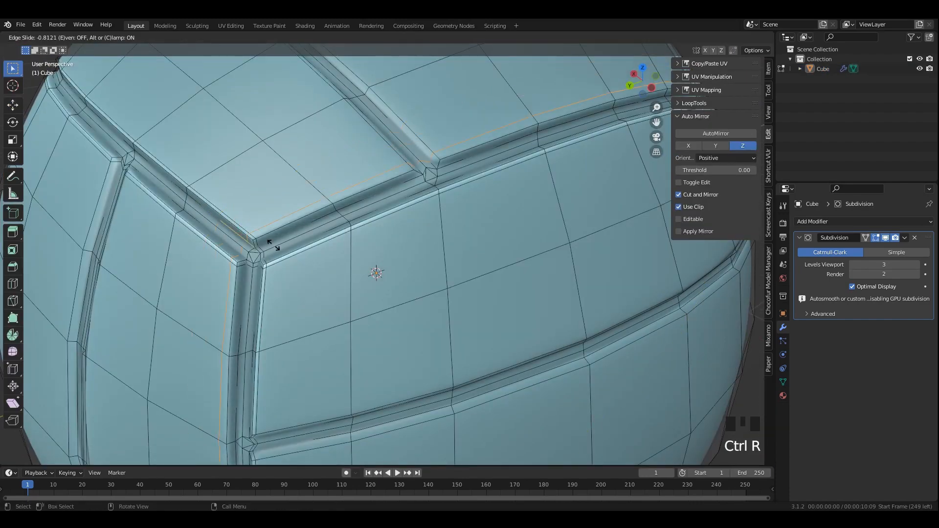
{"action": "left_click", "coordinate": [297, 259]}
{"action": "scroll", "coordinate": [376, 269], "scroll_direction": "down", "scroll_amount": 4}
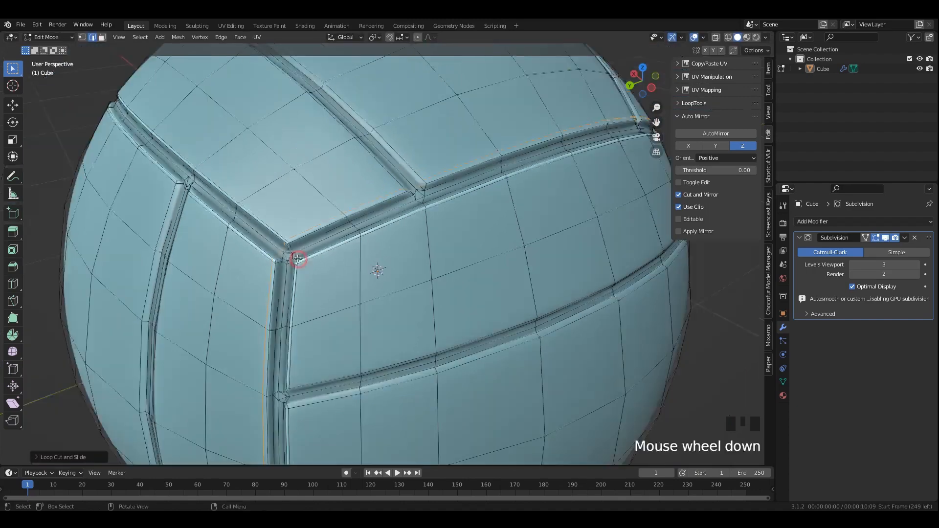
{"action": "key", "text": "Tab"}
Add a loop cut through the panels beside the long vertical seam and slide it against the groove edge.
{"action": "middle_click_drag", "start_coordinate": [421, 263], "coordinate": [369, 312], "text": "shift"}
{"action": "scroll", "coordinate": [385, 261], "scroll_direction": "up", "scroll_amount": 3}
{"action": "key", "text": "Tab"}
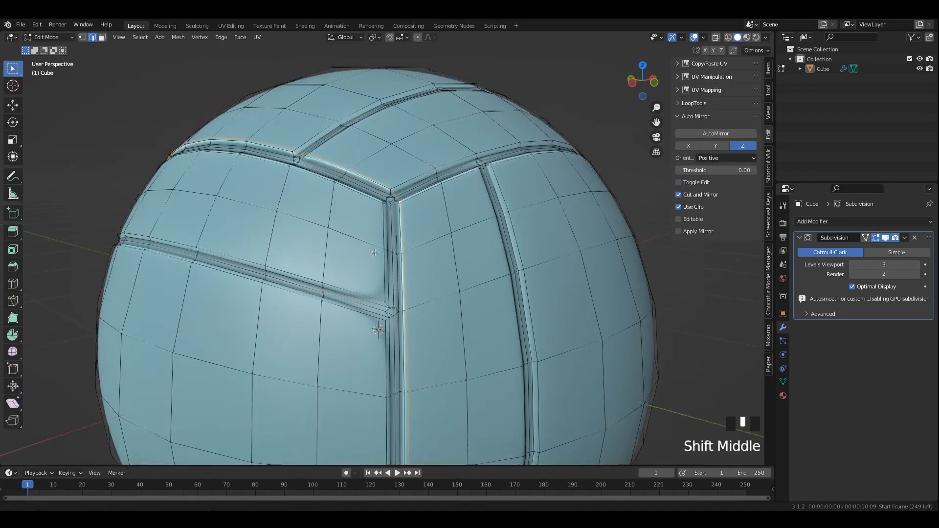
{"action": "scroll", "coordinate": [369, 312], "scroll_direction": "up", "scroll_amount": 1}
{"action": "left_click", "coordinate": [367, 311]}
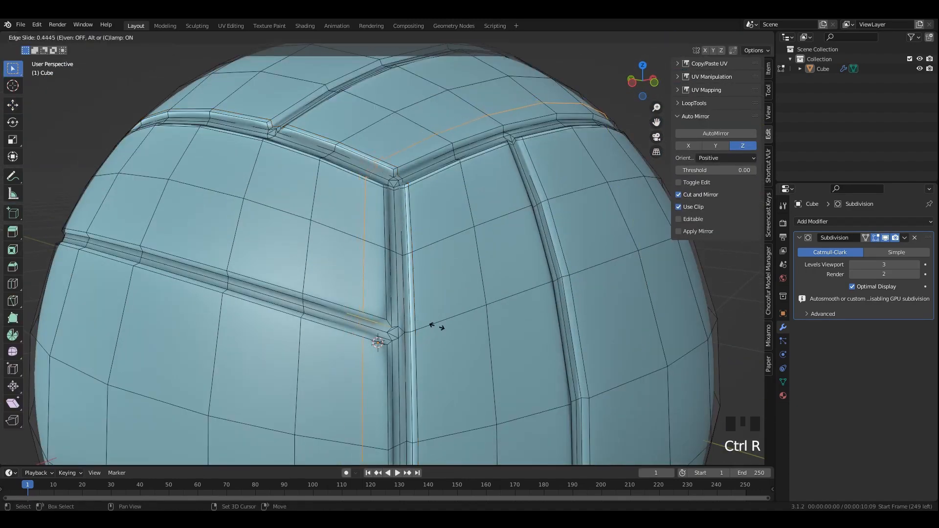
{"action": "left_click", "coordinate": [627, 356]}
{"action": "scroll", "coordinate": [501, 286], "scroll_direction": "down", "scroll_amount": 4}
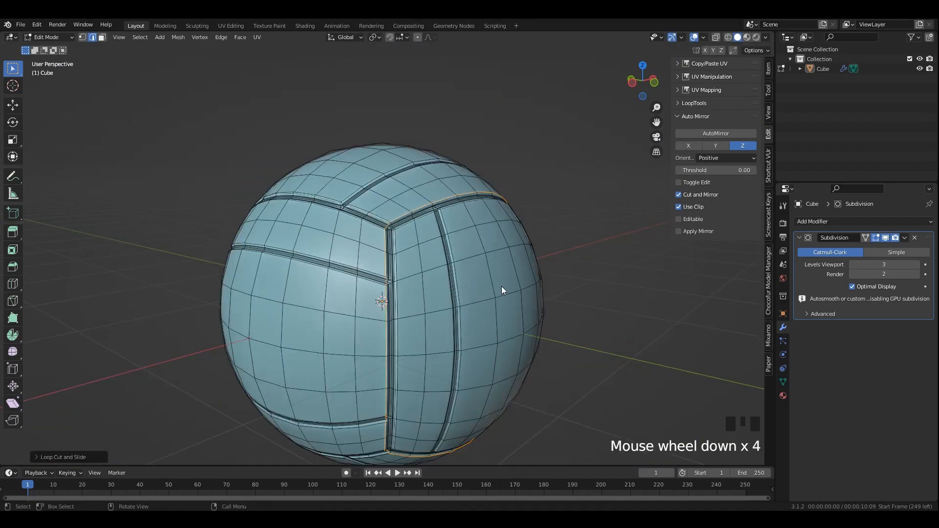
{"action": "key", "text": "Tab"}
Apply the object transform to the finished ball in Object Mode.
{"action": "scroll", "coordinate": [477, 311], "scroll_direction": "down", "scroll_amount": 2}
{"action": "middle_click_drag", "start_coordinate": [477, 311], "coordinate": [582, 245]}
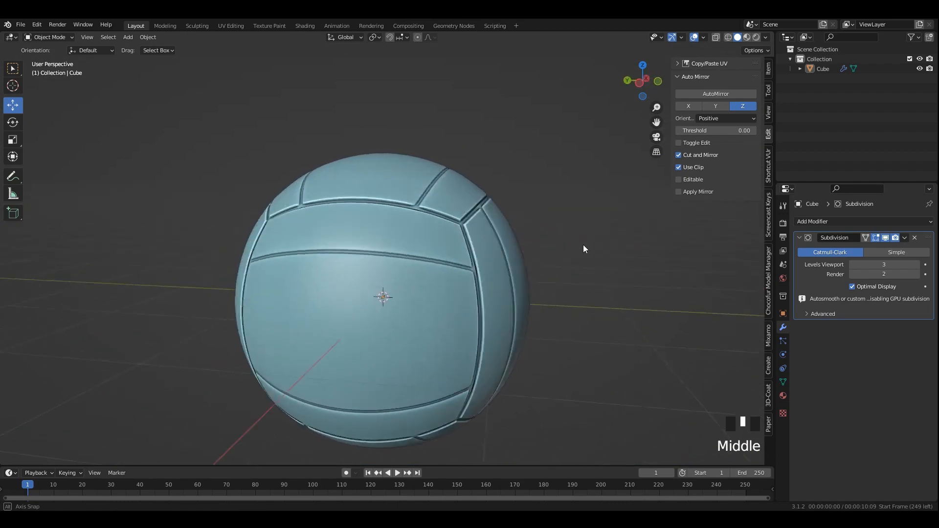
{"action": "left_click", "coordinate": [468, 224]}
{"action": "key", "text": "ctrl+a"}
{"action": "left_click", "coordinate": [444, 235]}
{"action": "middle_click_drag", "start_coordinate": [445, 236], "coordinate": [457, 242]}
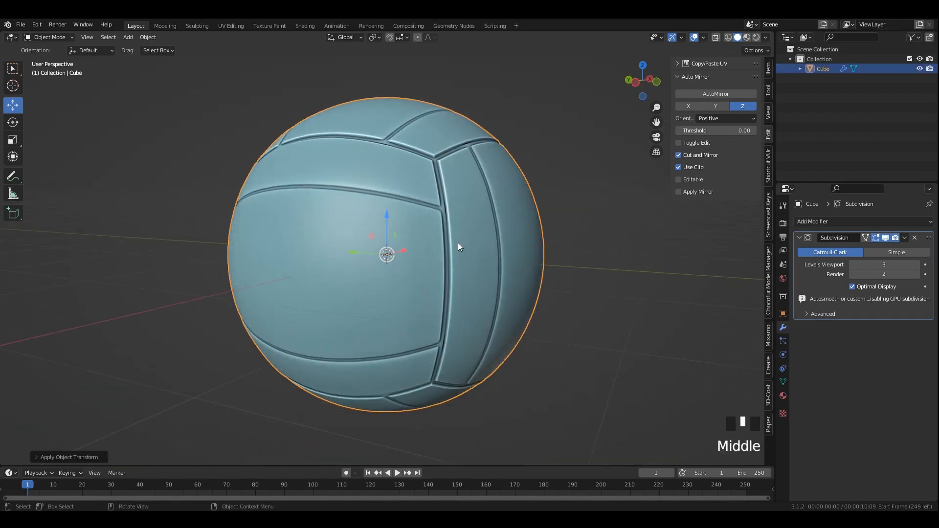
Switch to the Animation workspace and show the ball in material preview in the small viewport.
{"action": "left_click", "coordinate": [334, 27]}
{"action": "scroll", "coordinate": [144, 174], "scroll_direction": "up", "scroll_amount": 6}
{"action": "scroll", "coordinate": [171, 155], "scroll_direction": "up", "scroll_amount": 3}
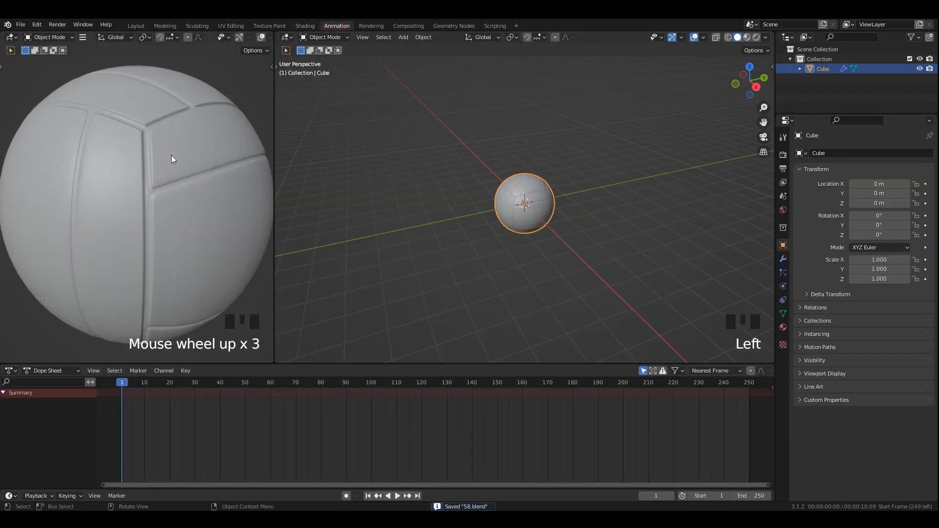
{"action": "scroll", "coordinate": [260, 38], "scroll_direction": "down", "scroll_amount": 3}
{"action": "left_click", "coordinate": [256, 36]}
{"action": "scroll", "coordinate": [194, 136], "scroll_direction": "down", "scroll_amount": 1}
{"action": "middle_click_drag", "start_coordinate": [195, 137], "coordinate": [163, 144]}
{"action": "mouse_move", "coordinate": [193, 141]}
{"action": "middle_mouse_down"}
{"action": "mouse_move", "coordinate": [183, 147]}
{"action": "mouse_move", "coordinate": [199, 150]}
{"action": "middle_mouse_up"}
Add a plane and scale it up into a large ground surface around the ball.
{"action": "key", "text": "shift+a"}
{"action": "left_click", "coordinate": [501, 142]}
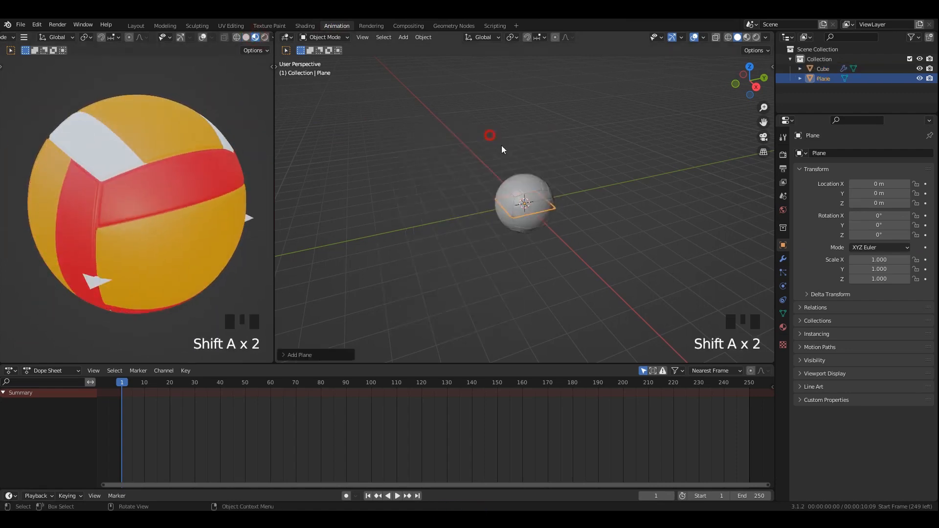
{"action": "key", "text": "s"}
{"action": "left_click", "coordinate": [685, 329]}
Raise the ball along Z in the back orthographic view until it rests on the ground plane.
{"action": "left_click", "coordinate": [522, 196]}
{"action": "scroll", "coordinate": [426, 176], "scroll_direction": "up", "scroll_amount": 3}
{"action": "middle_click_drag", "start_coordinate": [425, 176], "coordinate": [422, 172]}
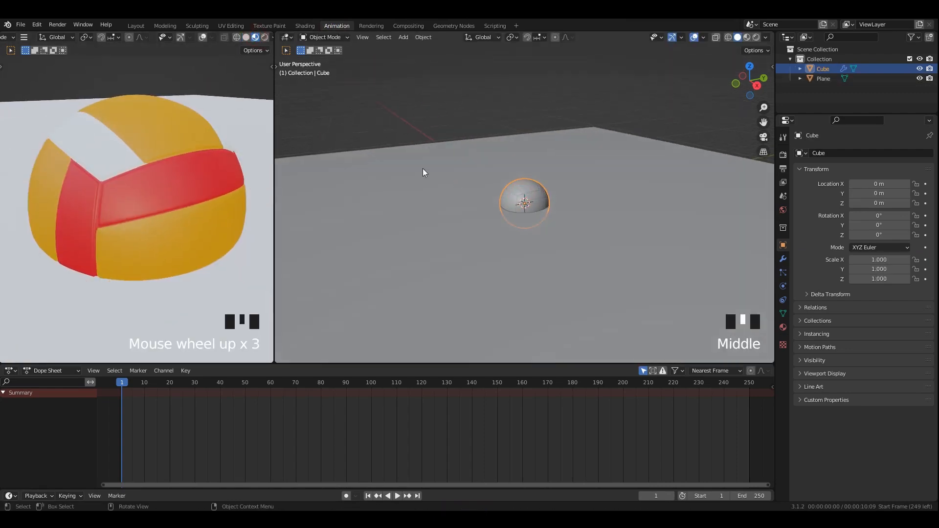
{"action": "middle_click_drag", "start_coordinate": [540, 200], "coordinate": [532, 195]}
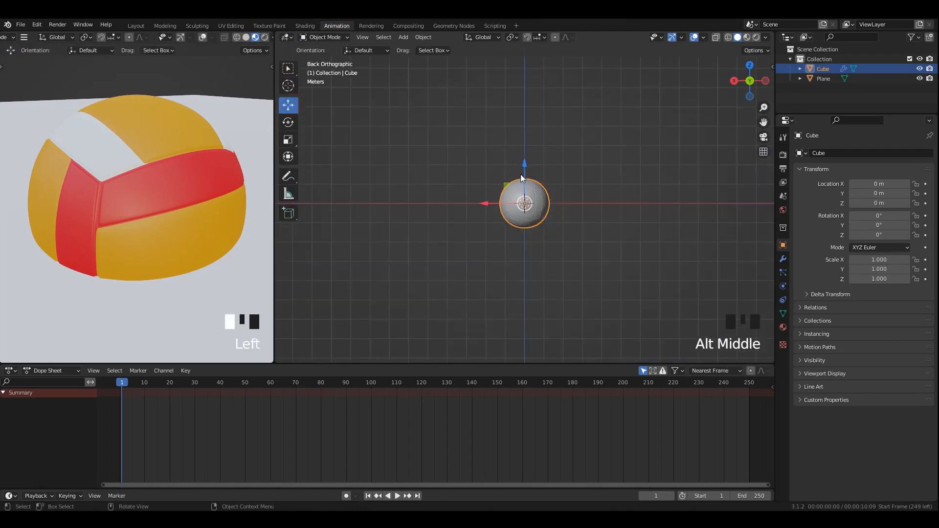
{"action": "scroll", "coordinate": [531, 191], "scroll_direction": "up", "scroll_amount": 2}
{"action": "left_click_drag", "start_coordinate": [526, 174], "coordinate": [532, 144]}
Save the file and set the world background strength to 4.0.
{"action": "scroll", "coordinate": [180, 208], "scroll_direction": "up", "scroll_amount": 2}
{"action": "middle_click_drag", "start_coordinate": [172, 178], "coordinate": [186, 147]}
{"action": "middle_click_drag", "start_coordinate": [109, 146], "coordinate": [148, 153]}
{"action": "middle_click_drag", "start_coordinate": [148, 153], "coordinate": [134, 167], "text": "shift"}
{"action": "key", "text": "ctrl+s"}
{"action": "left_click", "coordinate": [783, 210]}
{"action": "left_click_drag", "start_coordinate": [874, 232], "coordinate": [930, 231]}
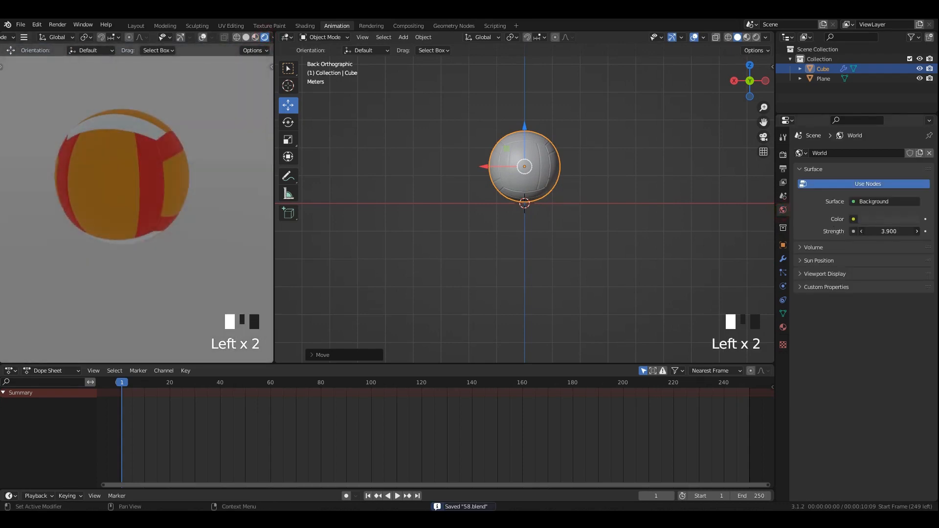
Add a Sun light and move it above and to one side of the ball.
{"action": "scroll", "coordinate": [404, 145], "scroll_direction": "down", "scroll_amount": 2}
{"action": "key", "text": "shift+a"}
{"action": "mouse_move", "coordinate": [353, 242]}
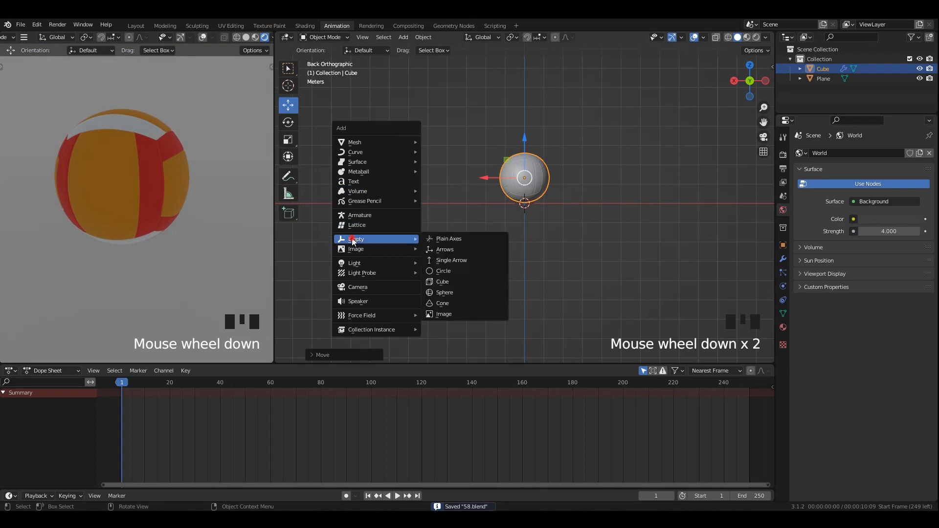
{"action": "mouse_move", "coordinate": [357, 266]}
{"action": "left_click", "coordinate": [443, 277]}
{"action": "middle_click_drag", "start_coordinate": [546, 207], "coordinate": [499, 281], "text": "shift"}
{"action": "key", "text": "g"}
{"action": "left_click", "coordinate": [622, 167]}
Rotate the sun in the right and back views so its light falls diagonally across the ball.
{"action": "key", "text": "r"}
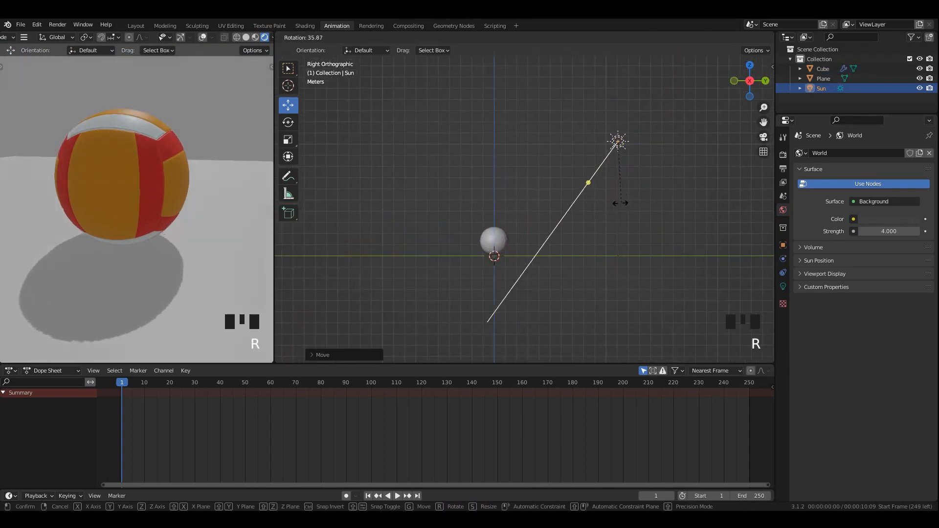
{"action": "middle_click_drag", "start_coordinate": [631, 128], "coordinate": [538, 189], "text": "alt"}
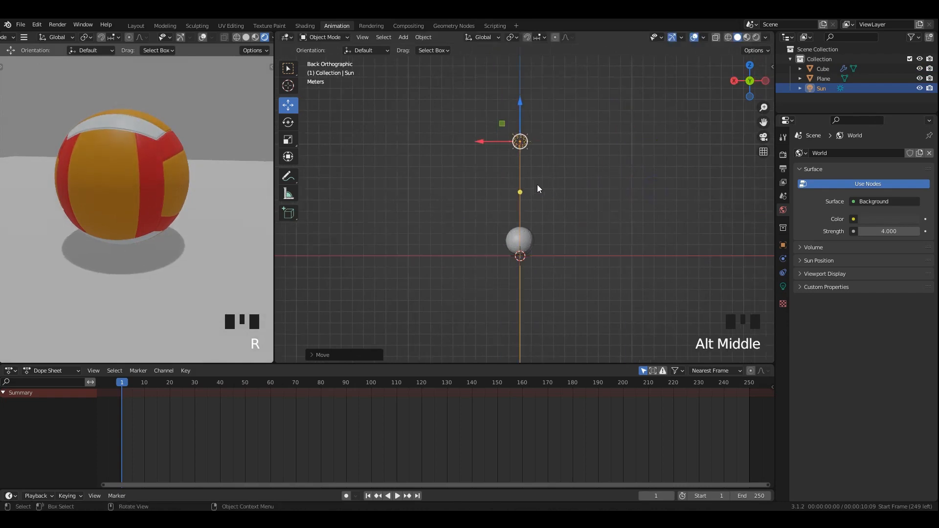
{"action": "left_click", "coordinate": [519, 211]}
{"action": "middle_click_drag", "start_coordinate": [204, 189], "coordinate": [279, 185]}
{"action": "scroll", "coordinate": [203, 180], "scroll_direction": "up", "scroll_amount": 2}
{"action": "scroll", "coordinate": [162, 182], "scroll_direction": "up", "scroll_amount": 1}
Save the file and change the render engine to Cycles.
{"action": "key", "text": "ctrl+s"}
{"action": "left_click", "coordinate": [783, 154]}
{"action": "left_click", "coordinate": [876, 153]}
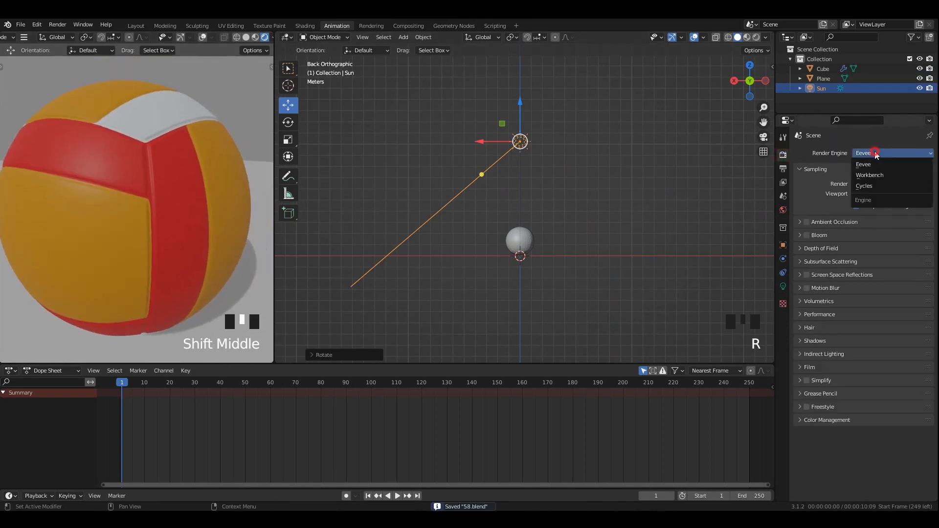
{"action": "left_click", "coordinate": [866, 187]}
{"action": "middle_click_drag", "start_coordinate": [150, 205], "coordinate": [157, 186]}
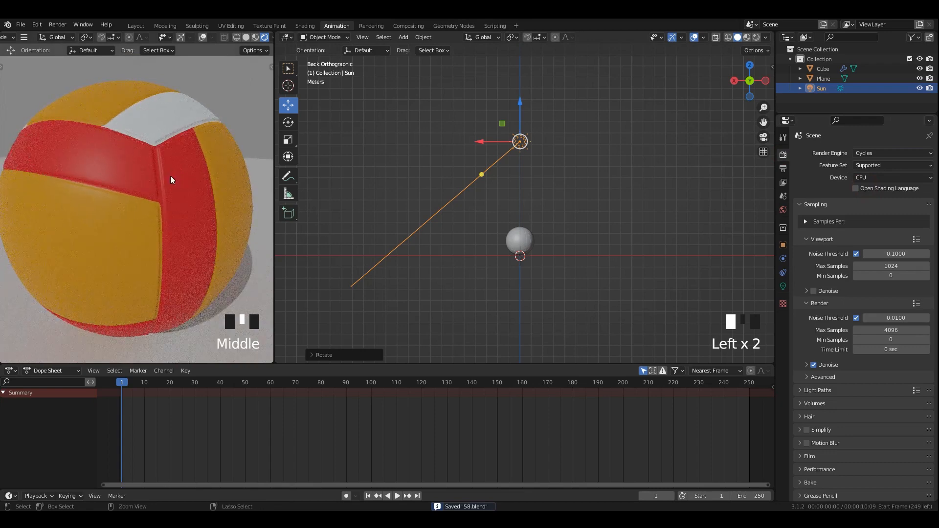
Turn the large viewport into a Shader Editor and show the ball's red material nodes, hiding the sidebar.
{"action": "left_click", "coordinate": [287, 38]}
{"action": "left_click", "coordinate": [303, 130]}
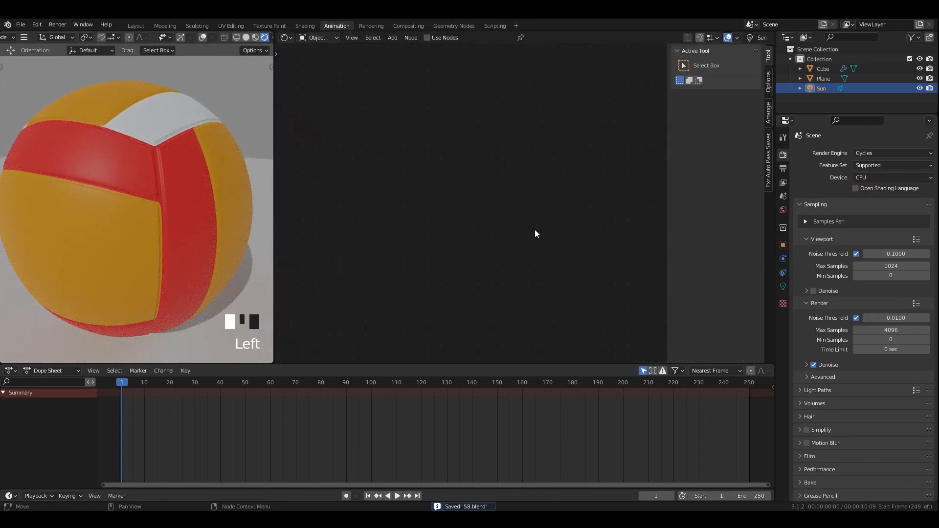
{"action": "key", "text": "n"}
{"action": "left_click", "coordinate": [164, 193]}
{"action": "middle_click_drag", "start_coordinate": [436, 218], "coordinate": [467, 204]}
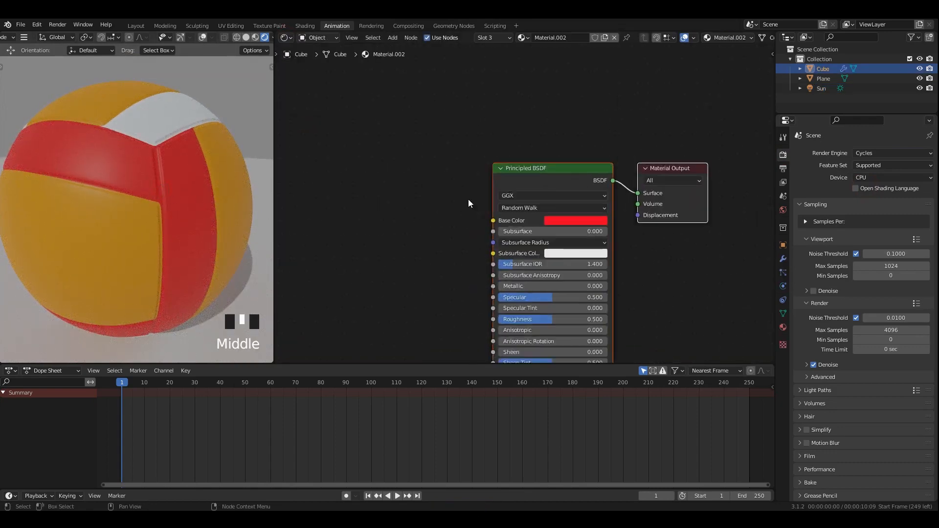
Add a Geometry input node beside the Principled BSDF of the red material.
{"action": "key", "text": "shift+a"}
{"action": "left_click", "coordinate": [419, 197]}
{"action": "left_click", "coordinate": [449, 266]}
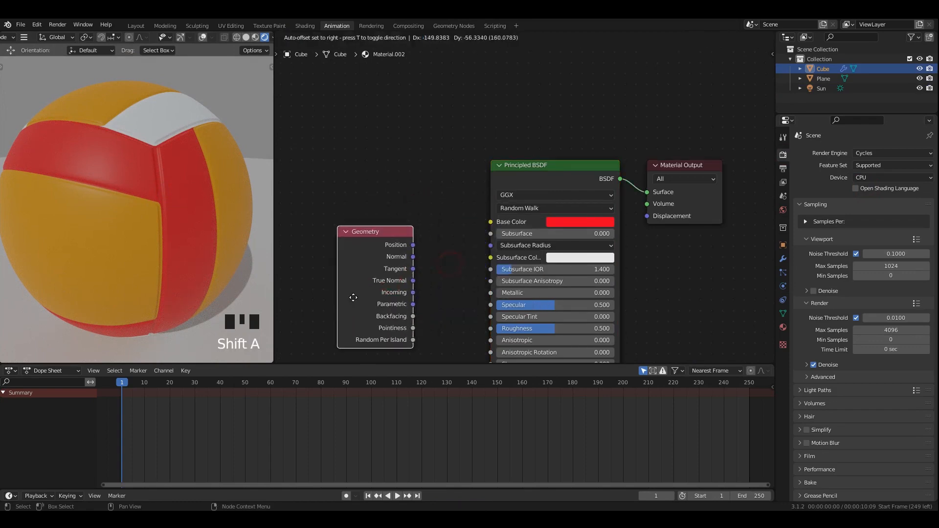
{"action": "scroll", "coordinate": [392, 234], "scroll_direction": "up", "scroll_amount": 1}
{"action": "scroll", "coordinate": [424, 201], "scroll_direction": "up", "scroll_amount": 2}
{"action": "left_click", "coordinate": [327, 257]}
Add a ColorRamp node, connect Geometry's Pointiness to its Fac and preview its color on the ball.
{"action": "key", "text": "shift+a"}
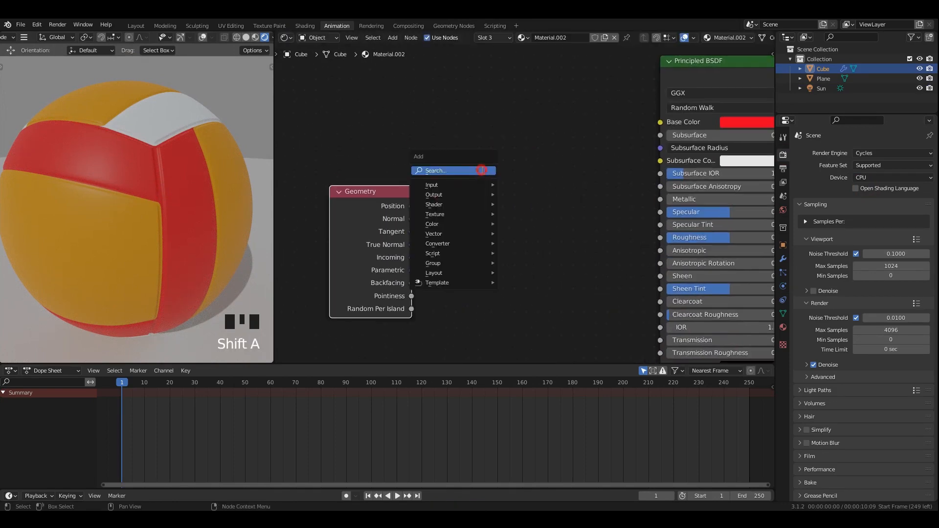
{"action": "left_click", "coordinate": [481, 169]}
{"action": "type", "text": "c"}
{"action": "left_click", "coordinate": [495, 188]}
{"action": "left_click", "coordinate": [463, 201]}
{"action": "scroll", "coordinate": [463, 201], "scroll_direction": "up", "scroll_amount": 1}
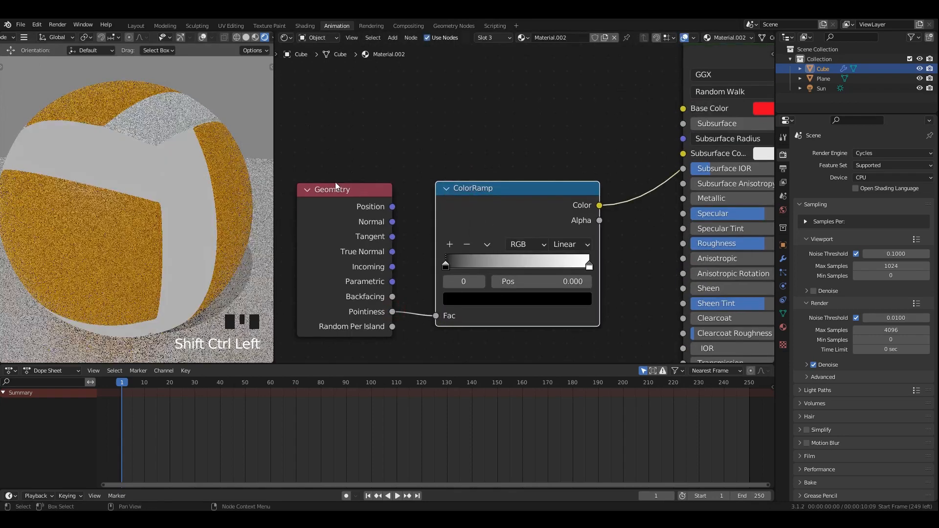
Move the ColorRamp's black stop to 0.459 and its white stop to 0.623 to isolate the seams.
{"action": "scroll", "coordinate": [460, 205], "scroll_direction": "up", "scroll_amount": 2}
{"action": "left_click_drag", "start_coordinate": [427, 237], "coordinate": [498, 230]}
{"action": "left_click_drag", "start_coordinate": [589, 236], "coordinate": [552, 242]}
{"action": "mouse_move", "coordinate": [495, 238]}
{"action": "left_mouse_down"}
{"action": "mouse_move", "coordinate": [555, 240]}
{"action": "mouse_move", "coordinate": [500, 238]}
{"action": "left_mouse_up"}
{"action": "scroll", "coordinate": [455, 150], "scroll_direction": "down", "scroll_amount": 4}
{"action": "middle_click_drag", "start_coordinate": [454, 150], "coordinate": [448, 168]}
{"action": "scroll", "coordinate": [454, 176], "scroll_direction": "up", "scroll_amount": 2}
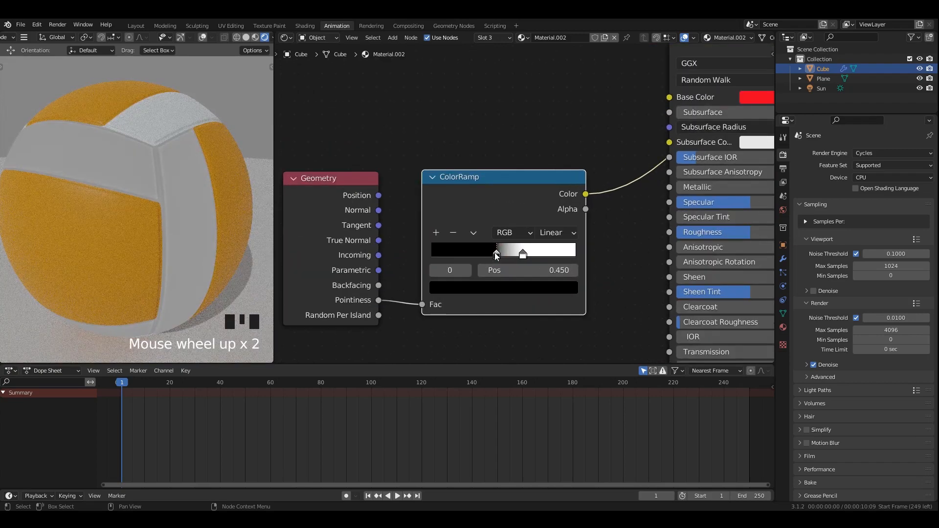
{"action": "left_click_drag", "start_coordinate": [497, 253], "coordinate": [520, 253]}
{"action": "left_click", "coordinate": [479, 140]}
Duplicate the ColorRamp above the original, reduced to a single stop colored with the red sampled from Base Color.
{"action": "scroll", "coordinate": [466, 155], "scroll_direction": "down", "scroll_amount": 2}
{"action": "scroll", "coordinate": [466, 156], "scroll_direction": "down", "scroll_amount": 2}
{"action": "middle_click_drag", "start_coordinate": [489, 207], "coordinate": [476, 282]}
{"action": "left_click", "coordinate": [474, 283]}
{"action": "key", "text": "shift+d"}
{"action": "left_click", "coordinate": [428, 133]}
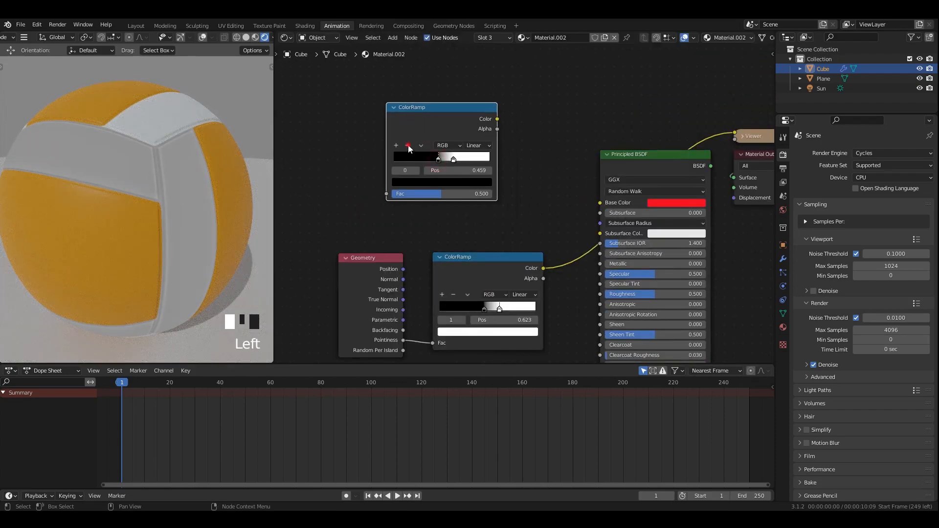
{"action": "left_click", "coordinate": [469, 141]}
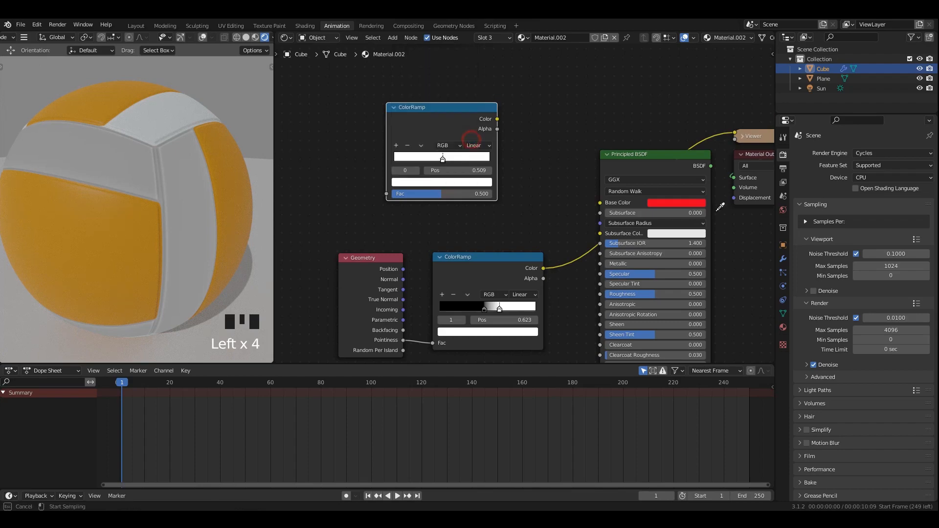
{"action": "left_click", "coordinate": [697, 202]}
Combine the red ColorRamp and the Pointiness ColorRamp in a new Mix node.
{"action": "middle_click_drag", "start_coordinate": [487, 263], "coordinate": [468, 263]}
{"action": "left_click", "coordinate": [468, 263]}
{"action": "right_click_drag", "start_coordinate": [458, 262], "coordinate": [467, 188], "text": "ctrl+shift"}
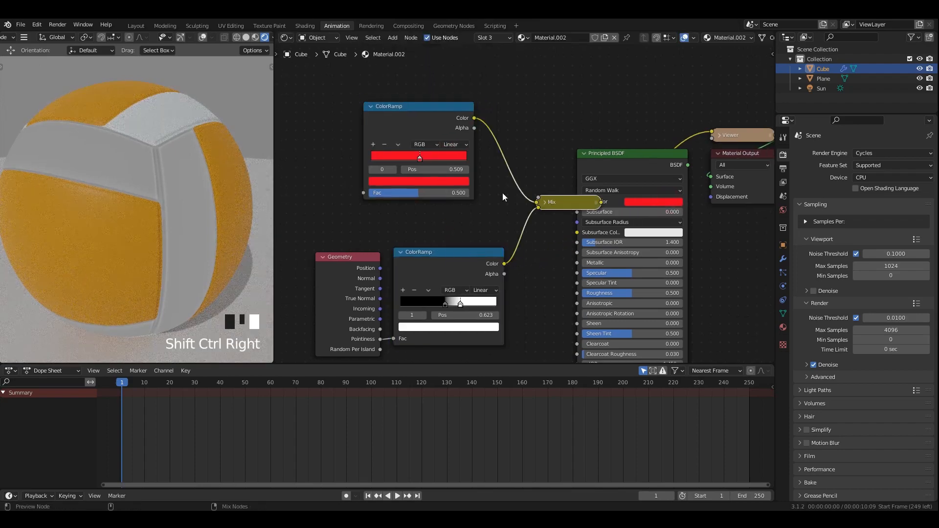
Expand the Mix node, set its blend mode to Multiply and its Fac to 1.000.
{"action": "scroll", "coordinate": [502, 192], "scroll_direction": "up", "scroll_amount": 3}
{"action": "left_click_drag", "start_coordinate": [442, 241], "coordinate": [428, 135]}
{"action": "scroll", "coordinate": [473, 164], "scroll_direction": "up", "scroll_amount": 3}
{"action": "left_click", "coordinate": [429, 154]}
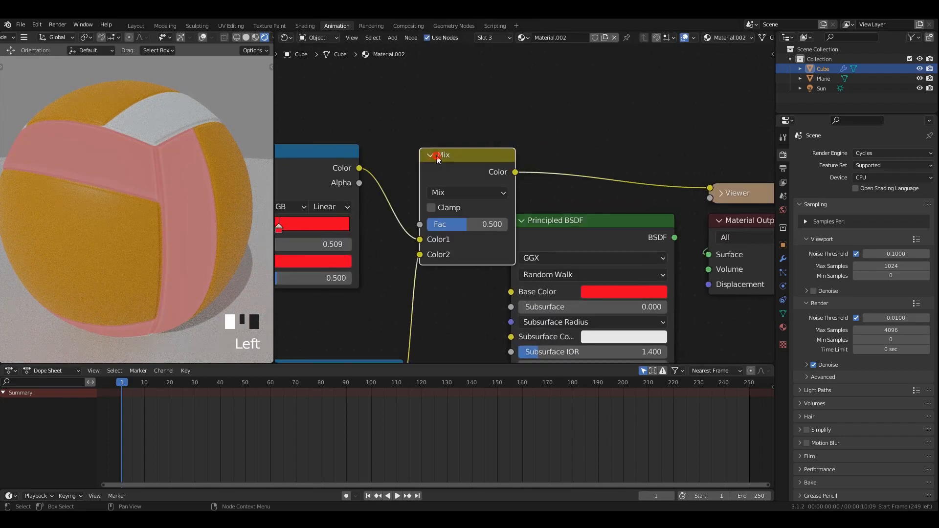
{"action": "left_click", "coordinate": [447, 191]}
{"action": "left_click", "coordinate": [454, 246]}
{"action": "middle_click_drag", "start_coordinate": [424, 228], "coordinate": [425, 203]}
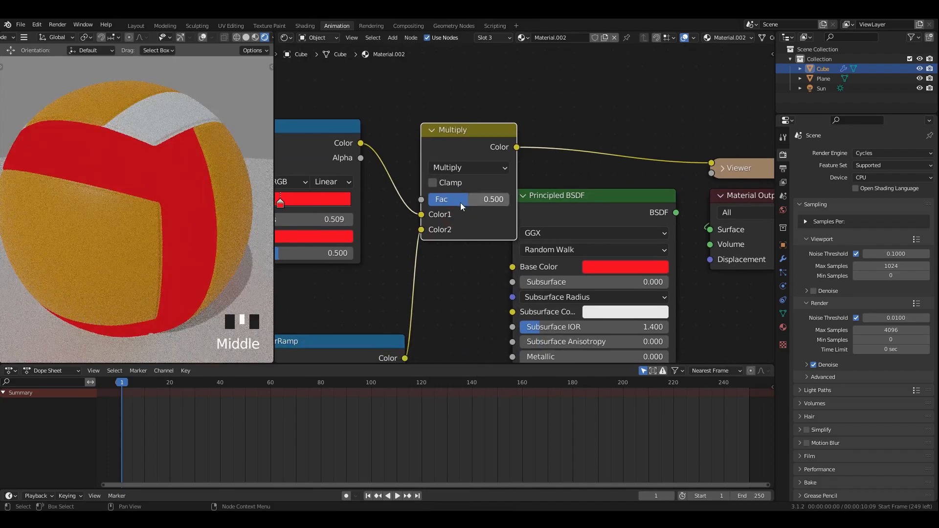
{"action": "left_click", "coordinate": [411, 236]}
{"action": "scroll", "coordinate": [463, 237], "scroll_direction": "down", "scroll_amount": 2}
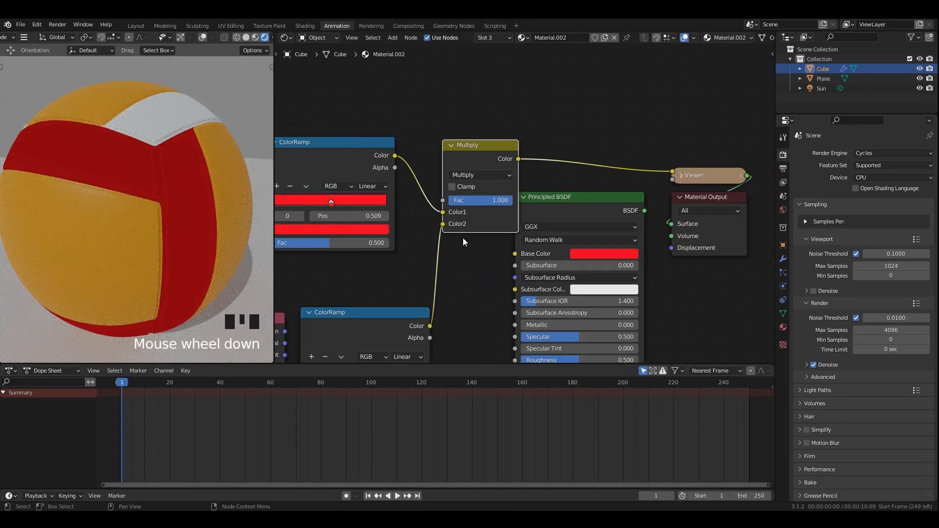
Reconnect the Principled BSDF to the Material Output and feed the Multiply node's Color into Base Color.
{"action": "left_click", "coordinate": [469, 235], "text": "ctrl+shift"}
{"action": "scroll", "coordinate": [615, 186], "scroll_direction": "down", "scroll_amount": 2}
{"action": "left_click_drag", "start_coordinate": [569, 180], "coordinate": [635, 142]}
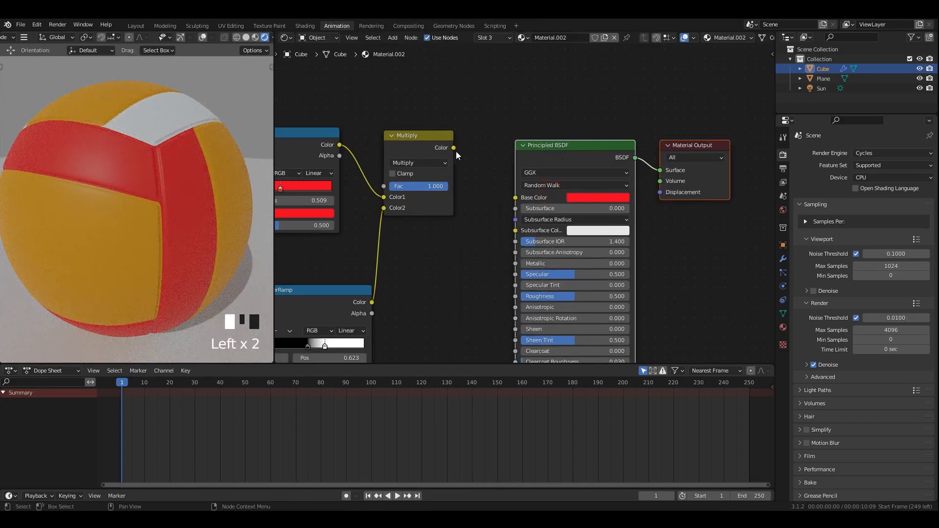
{"action": "left_click_drag", "start_coordinate": [454, 148], "coordinate": [515, 198]}
{"action": "scroll", "coordinate": [524, 220], "scroll_direction": "up", "scroll_amount": 6}
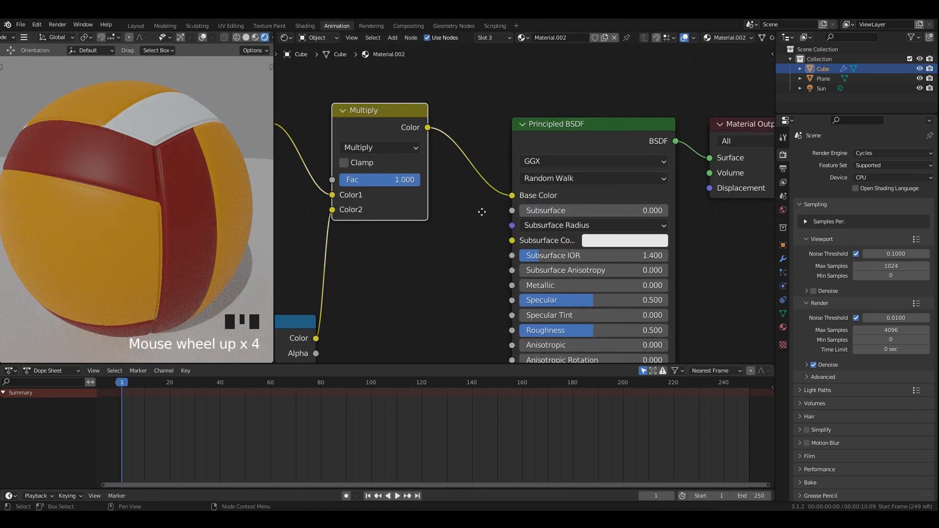
Try the Color Dodge, Soft Light and Overlay blend modes, then preview the Soft Light node's output with a different Fac.
{"action": "left_click", "coordinate": [443, 133]}
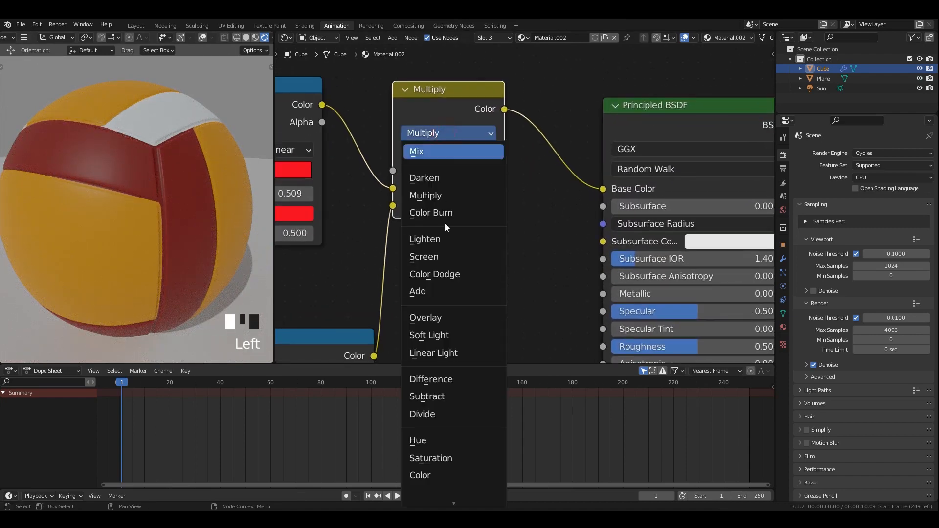
{"action": "left_click", "coordinate": [439, 274]}
{"action": "left_click", "coordinate": [443, 135]}
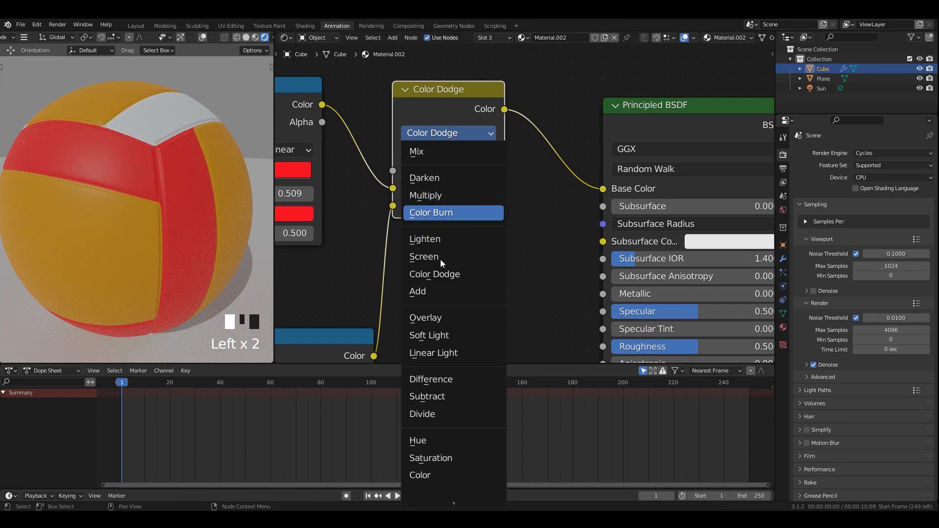
{"action": "left_click", "coordinate": [441, 335]}
{"action": "left_click", "coordinate": [442, 130]}
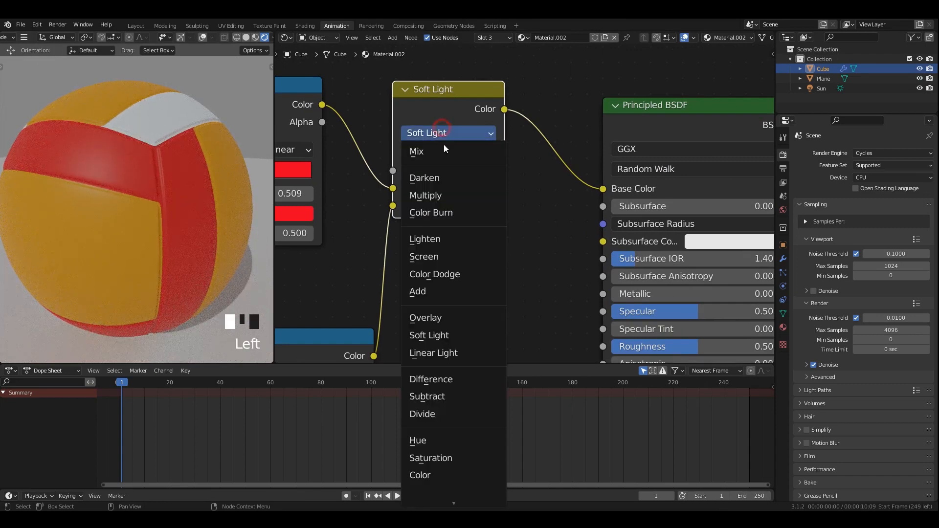
{"action": "left_click", "coordinate": [432, 318]}
{"action": "left_click", "coordinate": [430, 137]}
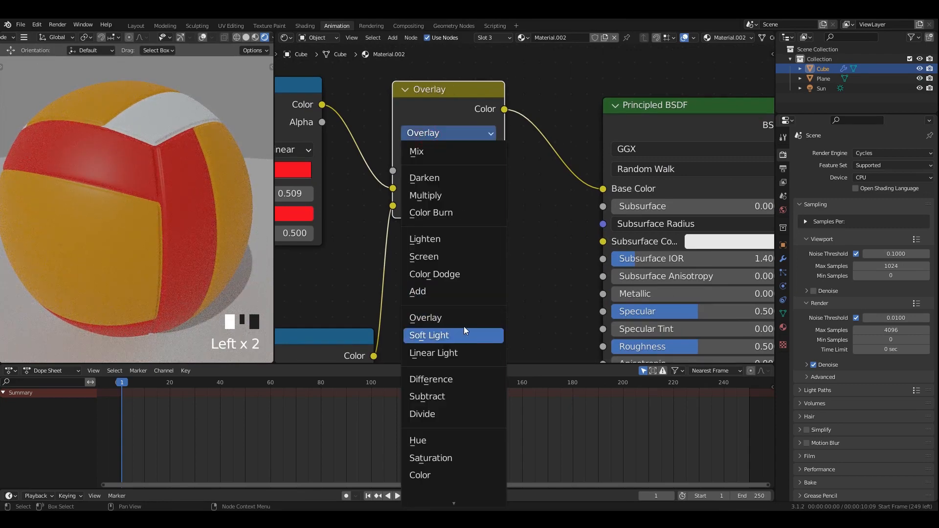
{"action": "left_click", "coordinate": [453, 335]}
{"action": "left_click", "coordinate": [453, 96], "text": "ctrl+shift"}
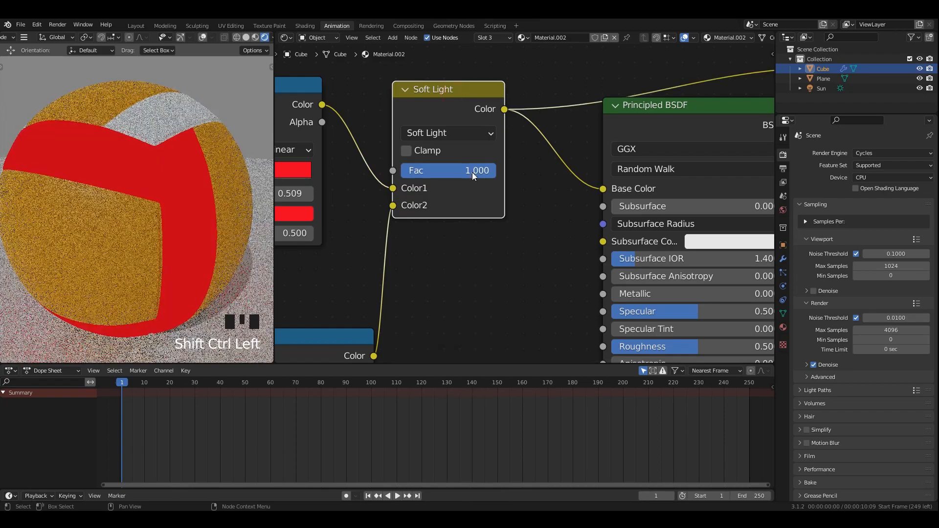
{"action": "mouse_move", "coordinate": [471, 172]}
{"action": "left_mouse_down"}
{"action": "mouse_move", "coordinate": [440, 172]}
{"action": "mouse_move", "coordinate": [484, 172]}
{"action": "mouse_move", "coordinate": [464, 185]}
{"action": "left_mouse_up"}
Return the mix node to Multiply, output the Principled BSDF again and set the node's Fac to 0.5.
{"action": "left_click", "coordinate": [455, 132]}
{"action": "left_click", "coordinate": [445, 197]}
{"action": "scroll", "coordinate": [480, 195], "scroll_direction": "up", "scroll_amount": 2}
{"action": "left_click", "coordinate": [691, 110], "text": "ctrl+shift"}
{"action": "left_click", "coordinate": [483, 182]}
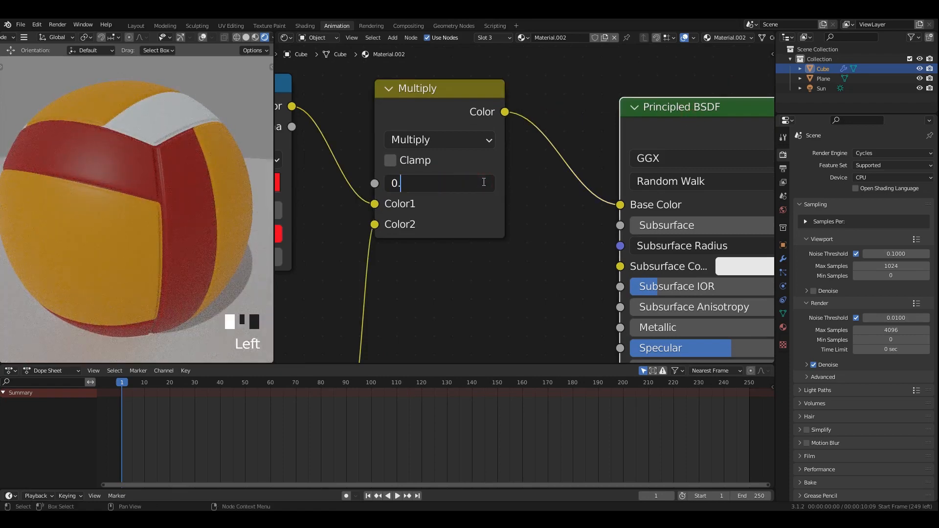
{"action": "key", "text": "Return"}
Move the red ColorRamp's single stop to position 0.305.
{"action": "middle_click_drag", "start_coordinate": [482, 183], "coordinate": [694, 190]}
{"action": "scroll", "coordinate": [587, 184], "scroll_direction": "down", "scroll_amount": 3}
{"action": "scroll", "coordinate": [521, 183], "scroll_direction": "up", "scroll_amount": 1}
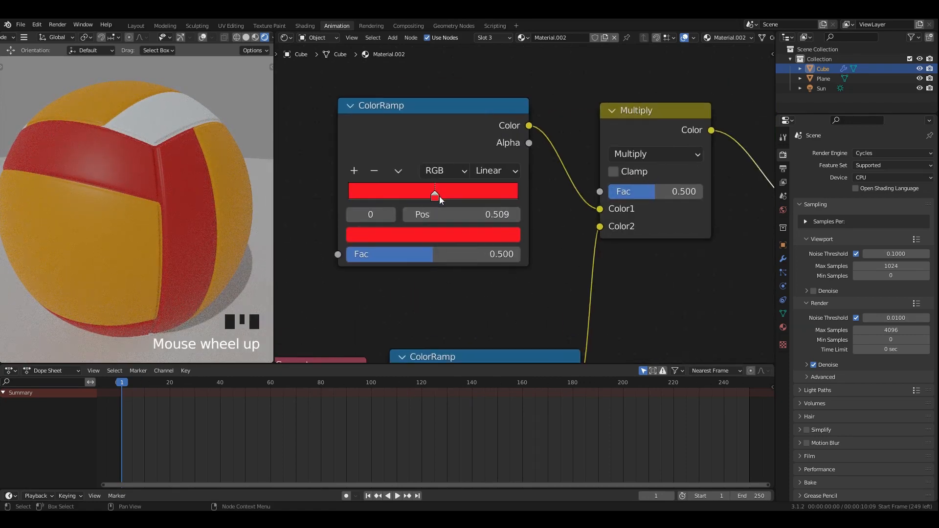
{"action": "left_click_drag", "start_coordinate": [511, 213], "coordinate": [490, 213]}
{"action": "left_click_drag", "start_coordinate": [420, 215], "coordinate": [426, 225]}
{"action": "scroll", "coordinate": [608, 266], "scroll_direction": "down", "scroll_amount": 3}
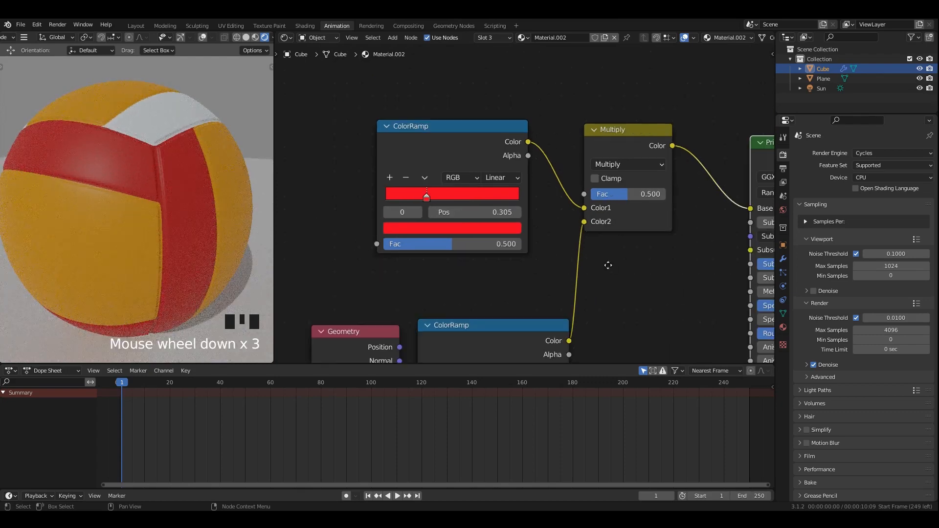
{"action": "middle_click_drag", "start_coordinate": [608, 266], "coordinate": [549, 277]}
{"action": "scroll", "coordinate": [577, 232], "scroll_direction": "down", "scroll_amount": 1}
{"action": "middle_click_drag", "start_coordinate": [676, 208], "coordinate": [618, 204]}
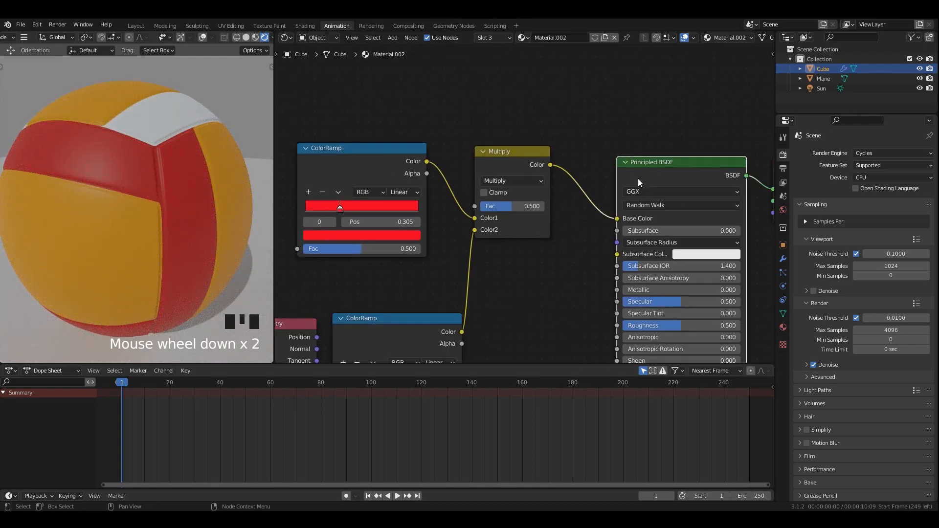
Copy the Geometry, both ColorRamp and Multiply nodes into Material.001 and place them beside its Principled BSDF.
{"action": "scroll", "coordinate": [638, 179], "scroll_direction": "down", "scroll_amount": 2}
{"action": "middle_click_drag", "start_coordinate": [486, 185], "coordinate": [523, 164]}
{"action": "scroll", "coordinate": [523, 164], "scroll_direction": "down", "scroll_amount": 4}
{"action": "left_click_drag", "start_coordinate": [362, 94], "coordinate": [591, 334]}
{"action": "mouse_move", "coordinate": [550, 143]}
{"action": "left_mouse_down"}
{"action": "mouse_move", "coordinate": [551, 155]}
{"action": "mouse_move", "coordinate": [541, 149]}
{"action": "left_mouse_up"}
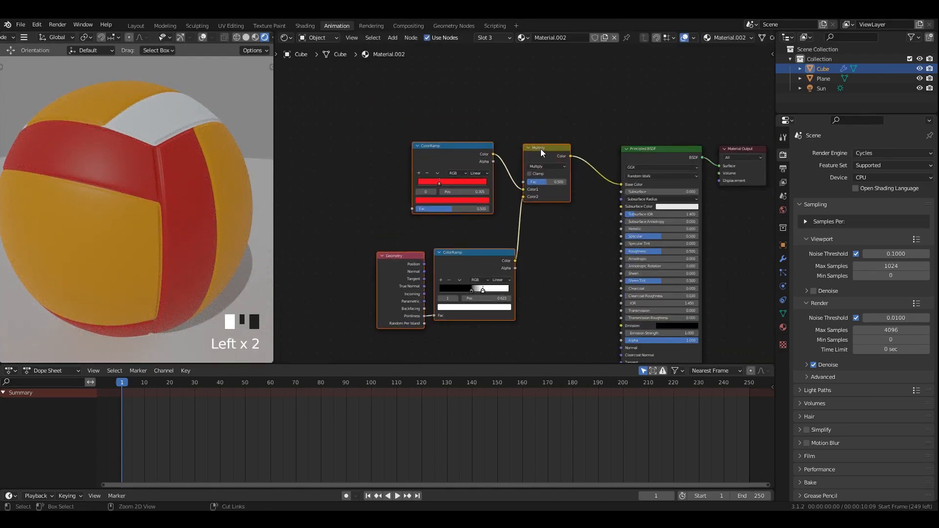
{"action": "scroll", "coordinate": [628, 194], "scroll_direction": "up", "scroll_amount": 1}
{"action": "middle_click_drag", "start_coordinate": [627, 194], "coordinate": [607, 200]}
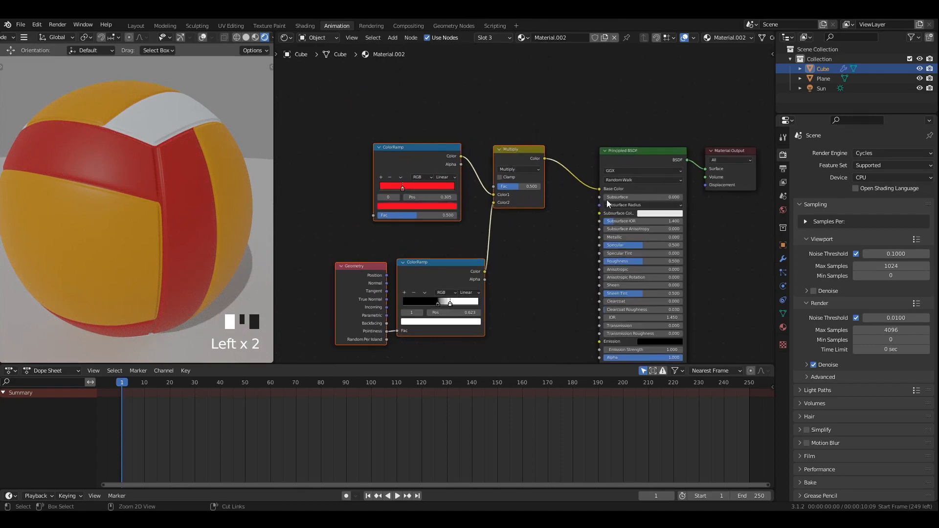
{"action": "left_click", "coordinate": [782, 327]}
{"action": "left_click", "coordinate": [813, 165]}
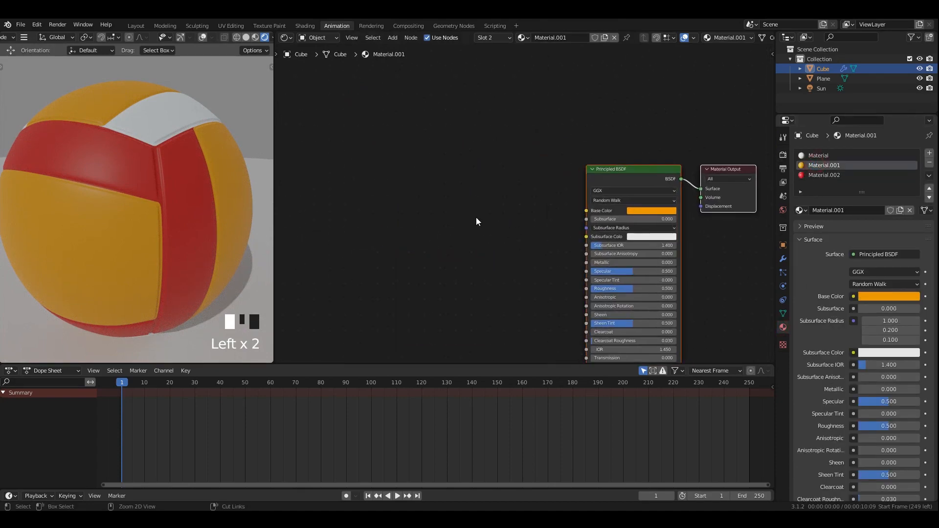
{"action": "key", "text": "ctrl+v"}
{"action": "scroll", "coordinate": [543, 147], "scroll_direction": "up", "scroll_amount": 1}
{"action": "left_click_drag", "start_coordinate": [547, 141], "coordinate": [501, 171]}
Color Material.001's upper ColorRamp with the orange sampled from Base Color and connect Multiply's Color to Base Color.
{"action": "left_click", "coordinate": [406, 233]}
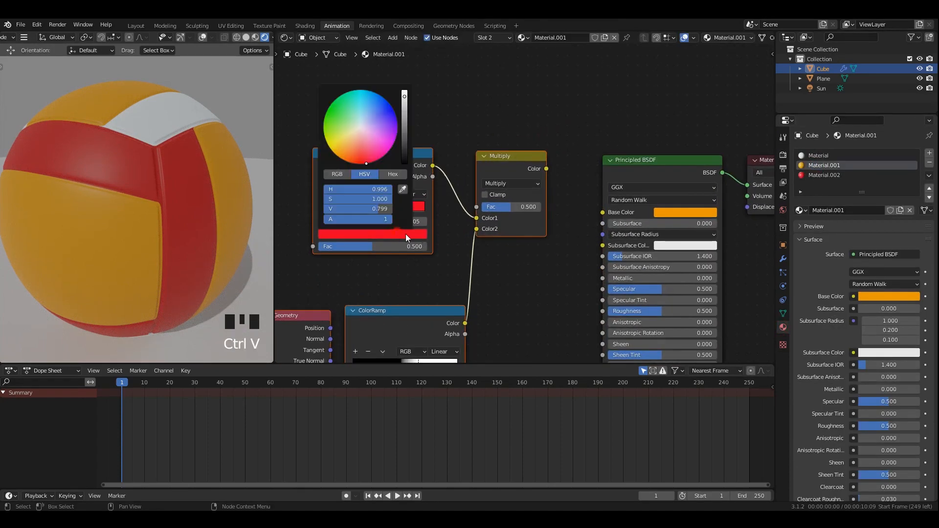
{"action": "left_click", "coordinate": [405, 190]}
{"action": "left_click", "coordinate": [686, 211]}
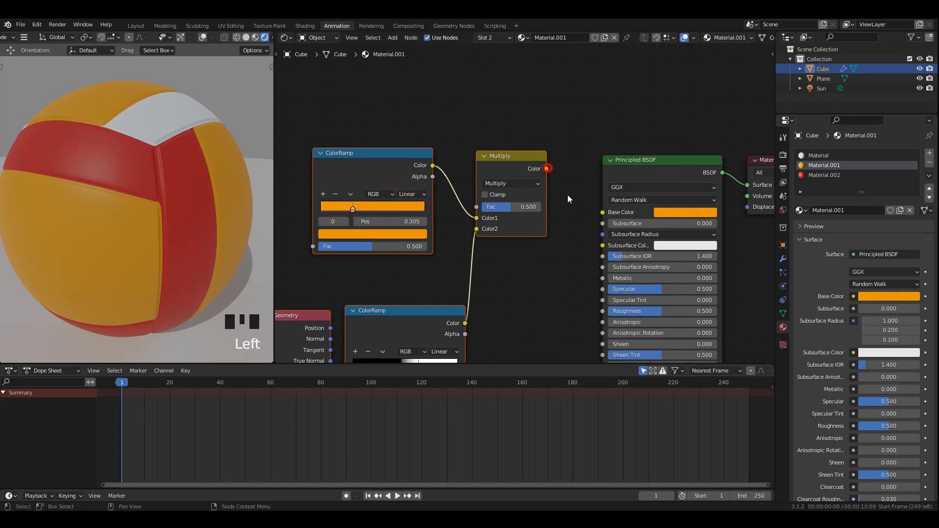
{"action": "left_click_drag", "start_coordinate": [546, 168], "coordinate": [602, 212]}
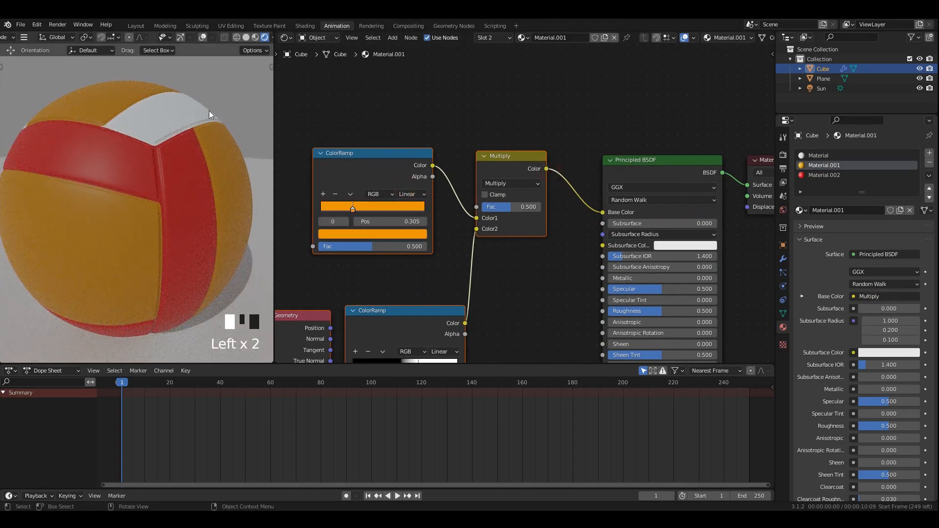
Paste the copied seam-shading nodes into the white panels' Material and place them beside its Principled BSDF.
{"action": "left_click", "coordinate": [813, 156]}
{"action": "scroll", "coordinate": [488, 210], "scroll_direction": "down", "scroll_amount": 1}
{"action": "middle_click_drag", "start_coordinate": [488, 210], "coordinate": [494, 209]}
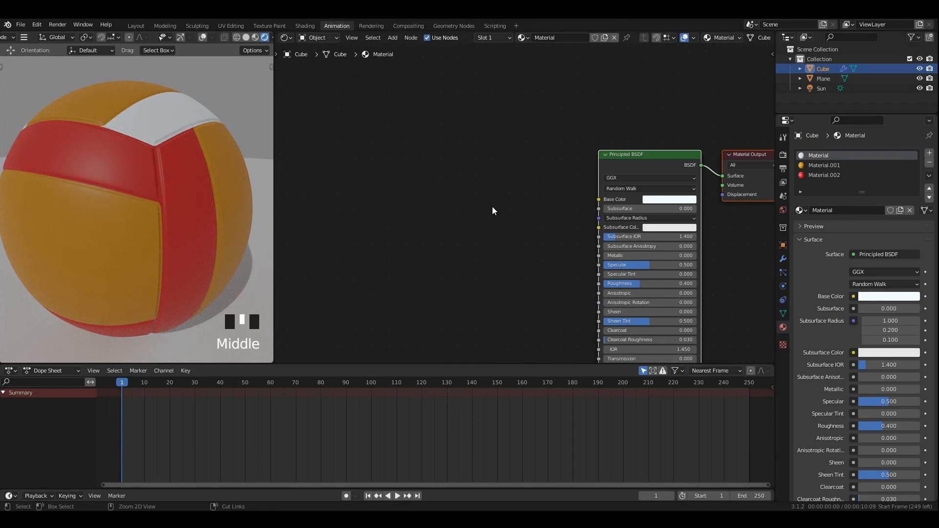
{"action": "key", "text": "ctrl+v"}
{"action": "left_click_drag", "start_coordinate": [554, 122], "coordinate": [521, 152]}
{"action": "left_click", "coordinate": [521, 151]}
{"action": "scroll", "coordinate": [551, 153], "scroll_direction": "up", "scroll_amount": 2}
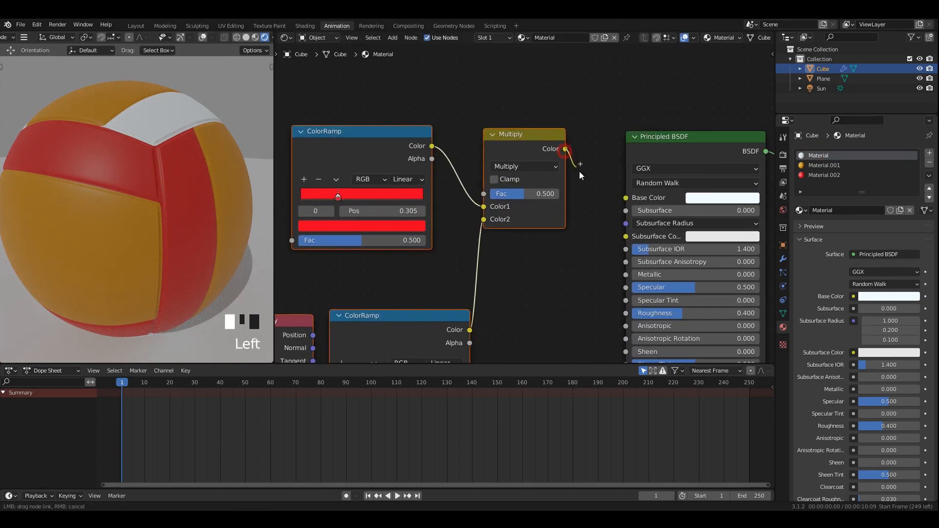
Color the pasted upper ColorRamp with the white sampled from Base Color and connect Multiply's Color to Base Color.
{"action": "left_click_drag", "start_coordinate": [579, 172], "coordinate": [588, 179]}
{"action": "left_click", "coordinate": [374, 228]}
{"action": "left_click", "coordinate": [399, 226]}
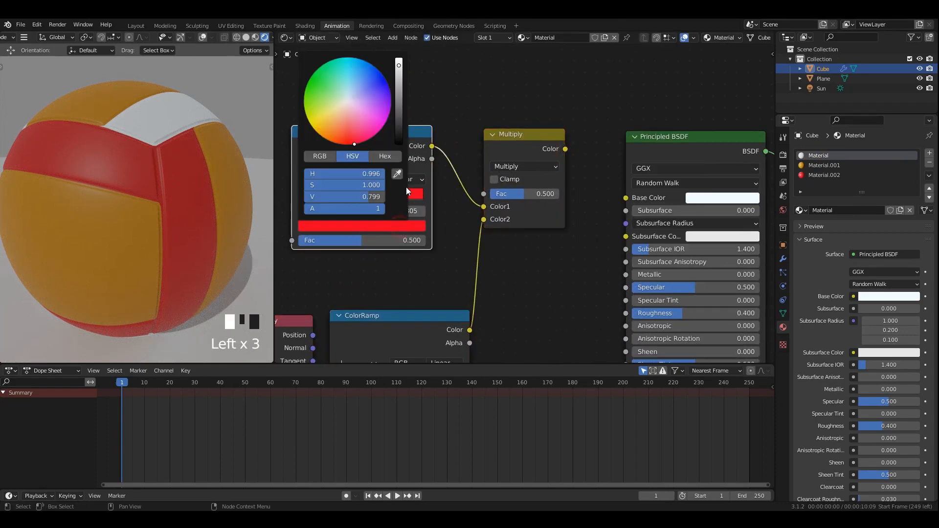
{"action": "left_click", "coordinate": [397, 174]}
{"action": "left_click_drag", "start_coordinate": [565, 150], "coordinate": [625, 197]}
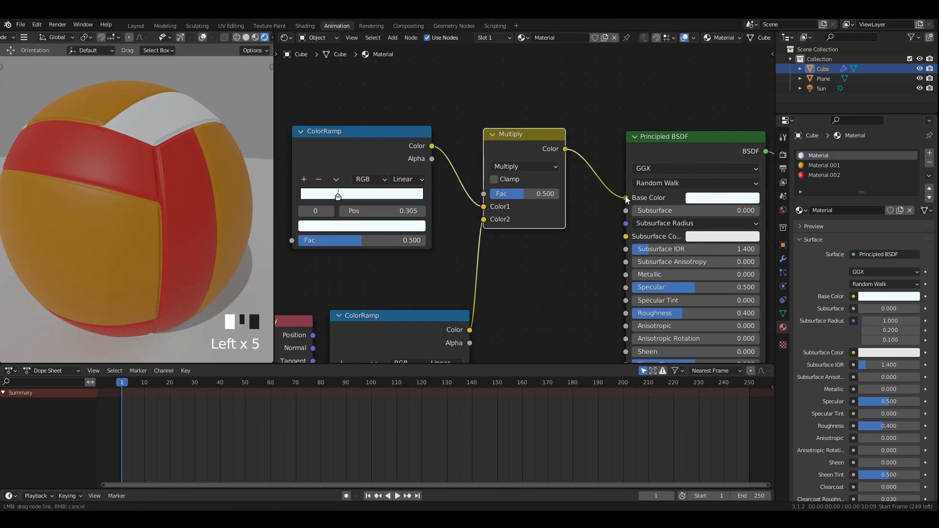
Deselect the ball, frame it from slightly farther away and save the file.
{"action": "left_click", "coordinate": [221, 84]}
{"action": "key", "text": "ctrl+s"}
{"action": "scroll", "coordinate": [212, 113], "scroll_direction": "down", "scroll_amount": 2}
{"action": "left_click", "coordinate": [220, 88]}
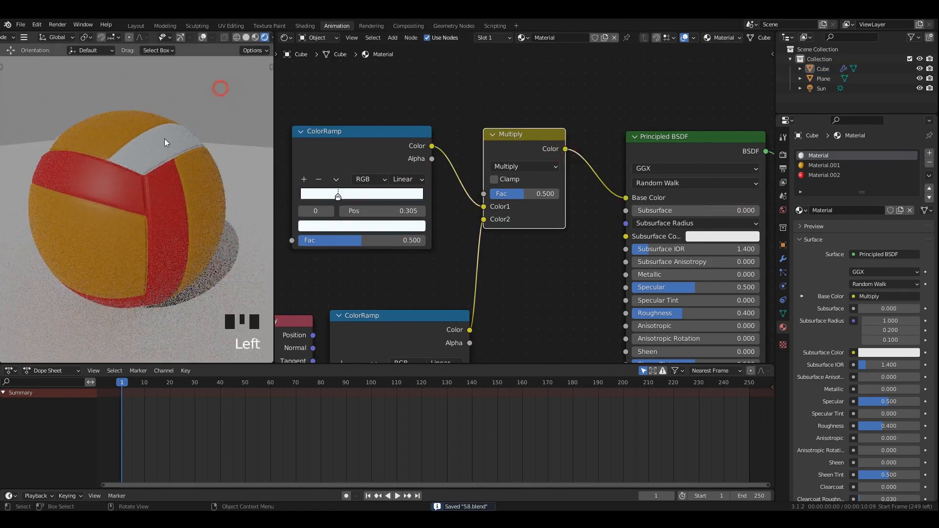
{"action": "key", "text": "ctrl+s"}
{"action": "middle_click_drag", "start_coordinate": [166, 146], "coordinate": [166, 136]}
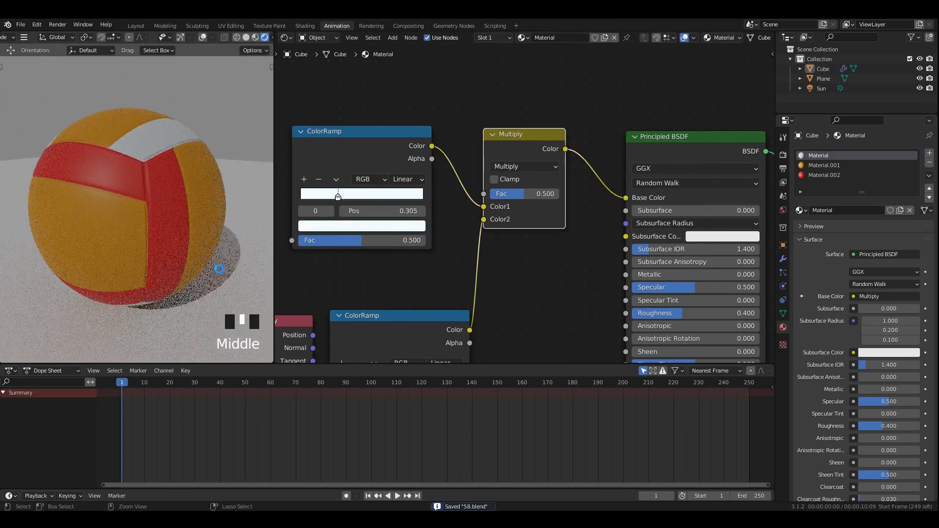
Give the ground plane a new material with a dark gray Base Color of value about 0.079.
{"action": "left_click", "coordinate": [219, 270]}
{"action": "left_click", "coordinate": [550, 37]}
{"action": "scroll", "coordinate": [465, 219], "scroll_direction": "down", "scroll_amount": 2}
{"action": "scroll", "coordinate": [600, 204], "scroll_direction": "up", "scroll_amount": 2}
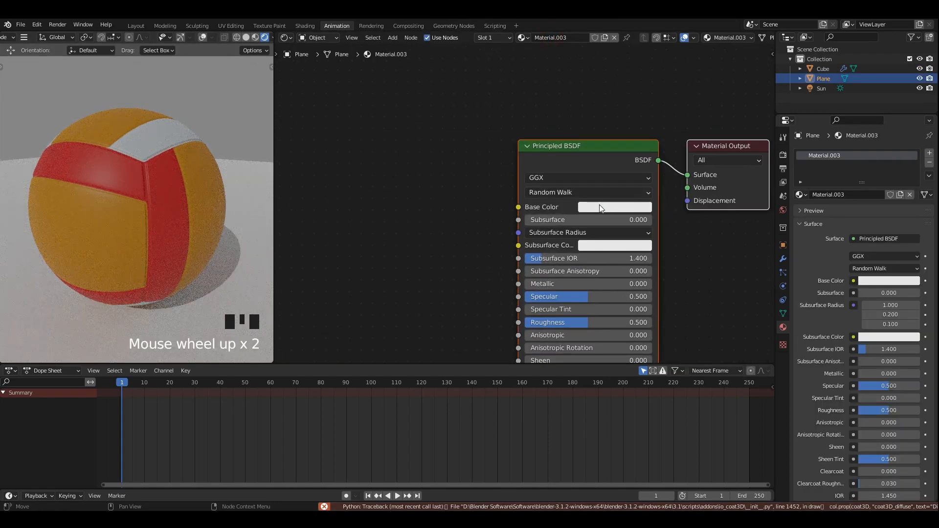
{"action": "left_click", "coordinate": [600, 204]}
{"action": "left_click_drag", "start_coordinate": [678, 75], "coordinate": [679, 99]}
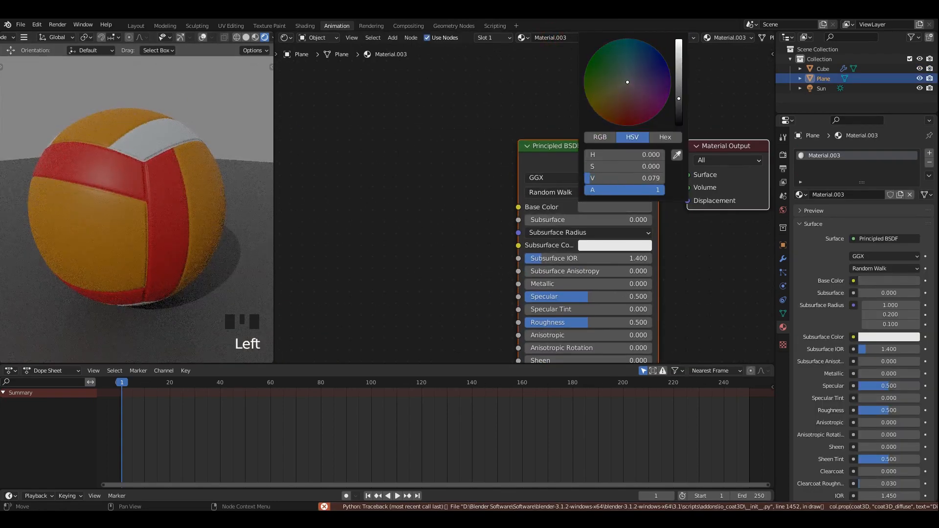
Add an Ambient Occlusion node in front of the ground material's Principled BSDF.
{"action": "middle_click_drag", "start_coordinate": [421, 219], "coordinate": [458, 187]}
{"action": "key", "text": "shift+a"}
{"action": "left_click", "coordinate": [457, 187]}
{"action": "left_click", "coordinate": [487, 201]}
{"action": "left_click", "coordinate": [375, 161]}
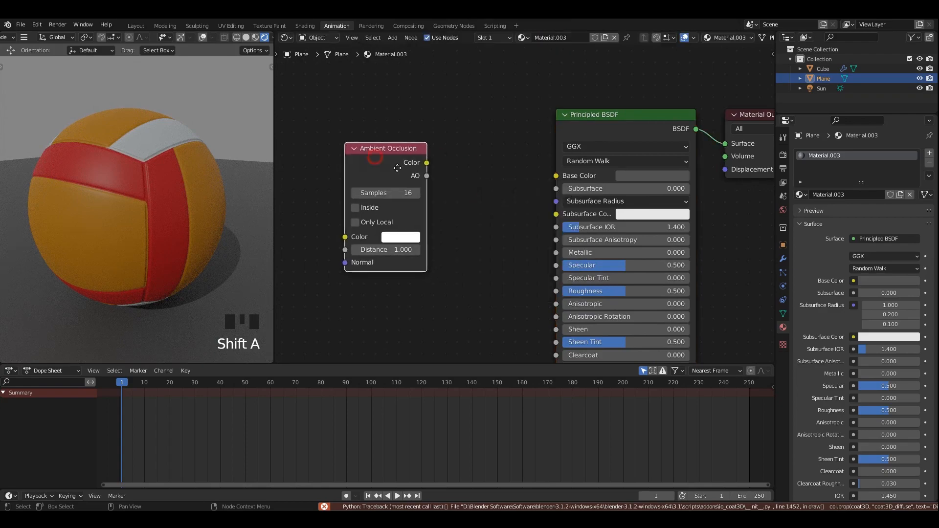
{"action": "middle_click_drag", "start_coordinate": [375, 161], "coordinate": [473, 199]}
{"action": "scroll", "coordinate": [473, 199], "scroll_direction": "up", "scroll_amount": 1}
Add a ColorRamp node, connect Ambient Occlusion's Color to its Fac and preview its color on the ground.
{"action": "left_click_drag", "start_coordinate": [473, 199], "coordinate": [488, 276]}
{"action": "key", "text": "shift+a"}
{"action": "left_click", "coordinate": [499, 156]}
{"action": "type", "text": "col"}
{"action": "key", "text": "Return"}
{"action": "left_click", "coordinate": [493, 154]}
{"action": "left_click", "coordinate": [521, 182], "text": "ctrl+shift"}
{"action": "middle_click_drag", "start_coordinate": [401, 108], "coordinate": [419, 108]}
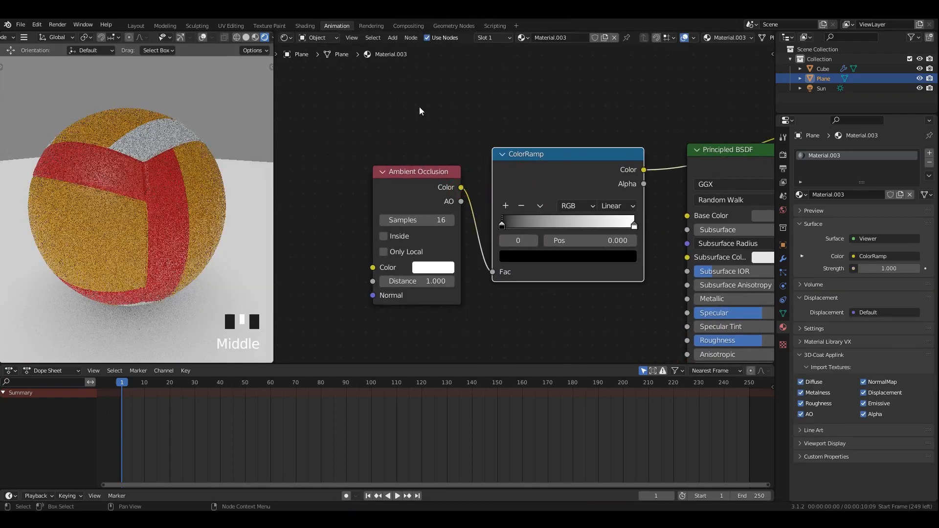
Move both new nodes away from the Principled BSDF and add a ColorRamp stop at position 0.814.
{"action": "left_click_drag", "start_coordinate": [418, 108], "coordinate": [575, 206]}
{"action": "left_click_drag", "start_coordinate": [564, 176], "coordinate": [526, 177]}
{"action": "mouse_move", "coordinate": [469, 224]}
{"action": "left_mouse_down"}
{"action": "mouse_move", "coordinate": [499, 226]}
{"action": "mouse_move", "coordinate": [463, 226]}
{"action": "left_mouse_up"}
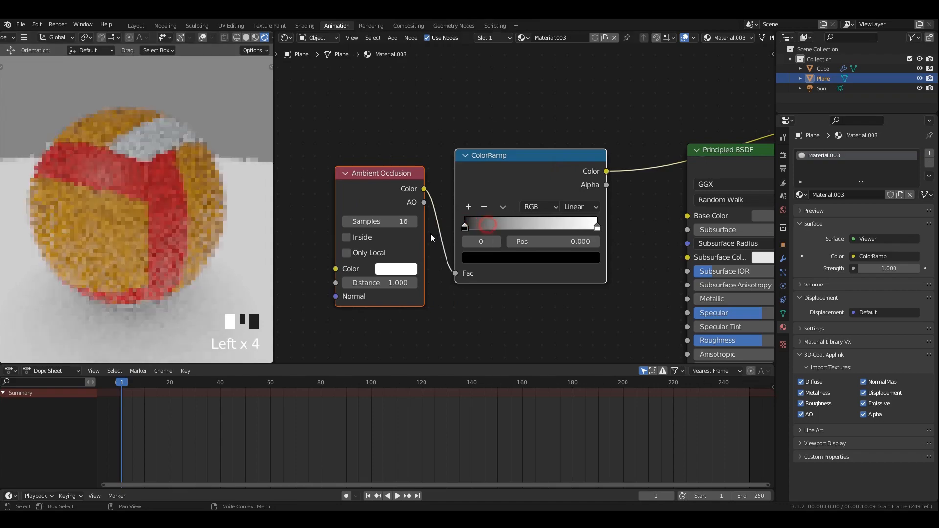
{"action": "left_click", "coordinate": [468, 206]}
{"action": "left_click_drag", "start_coordinate": [531, 227], "coordinate": [573, 226]}
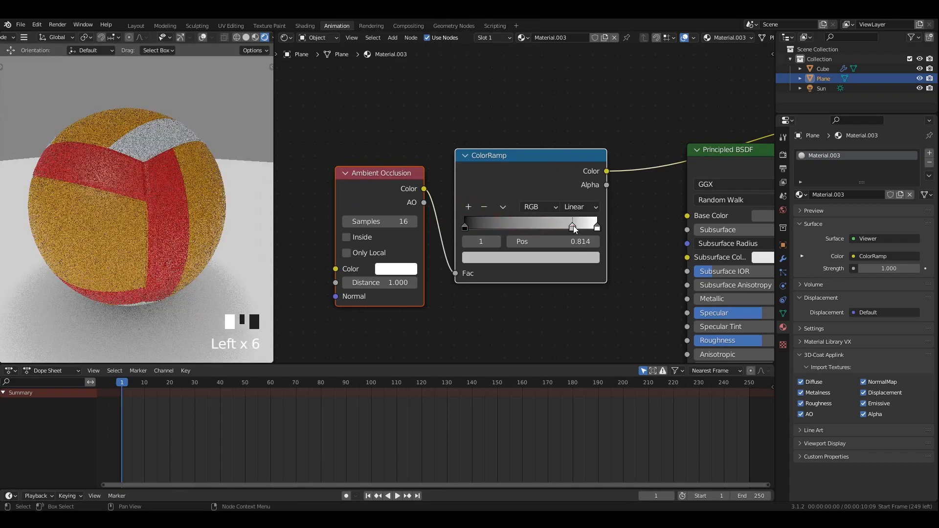
{"action": "scroll", "coordinate": [573, 228], "scroll_direction": "down", "scroll_amount": 1}
{"action": "middle_click_drag", "start_coordinate": [573, 229], "coordinate": [493, 232]}
Output the Principled BSDF again and darken the ColorRamp's white end stop to a value of about 0.150.
{"action": "left_click", "coordinate": [630, 184], "text": "ctrl+shift"}
{"action": "left_click", "coordinate": [512, 231]}
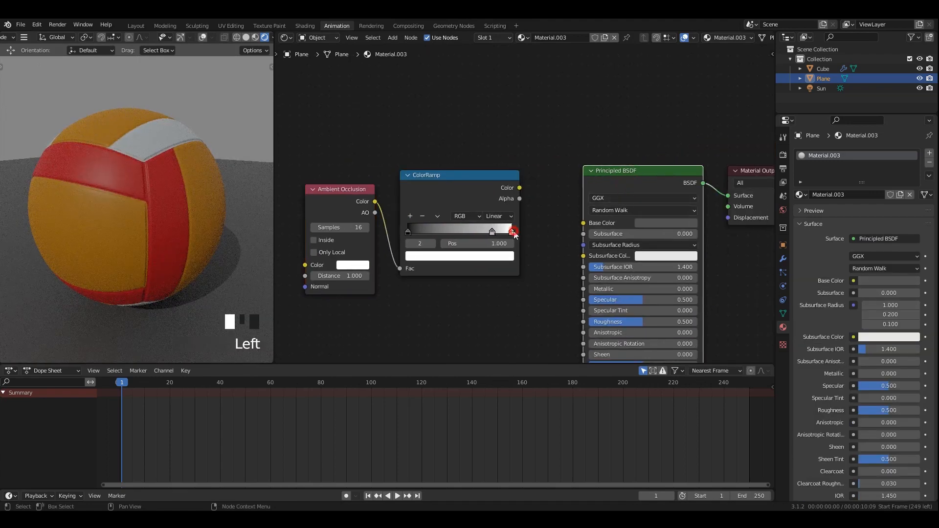
{"action": "left_click", "coordinate": [502, 253]}
{"action": "left_click_drag", "start_coordinate": [490, 130], "coordinate": [490, 151]}
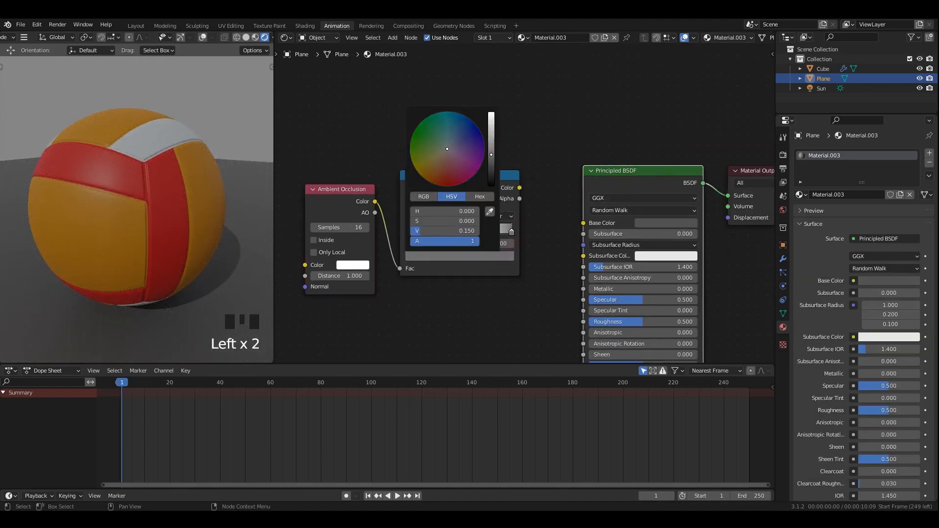
Connect the ColorRamp's Color to Base Color and move its middle stop to position 0.632.
{"action": "left_click_drag", "start_coordinate": [520, 188], "coordinate": [584, 222]}
{"action": "left_click_drag", "start_coordinate": [492, 231], "coordinate": [473, 260]}
{"action": "left_click", "coordinate": [473, 256]}
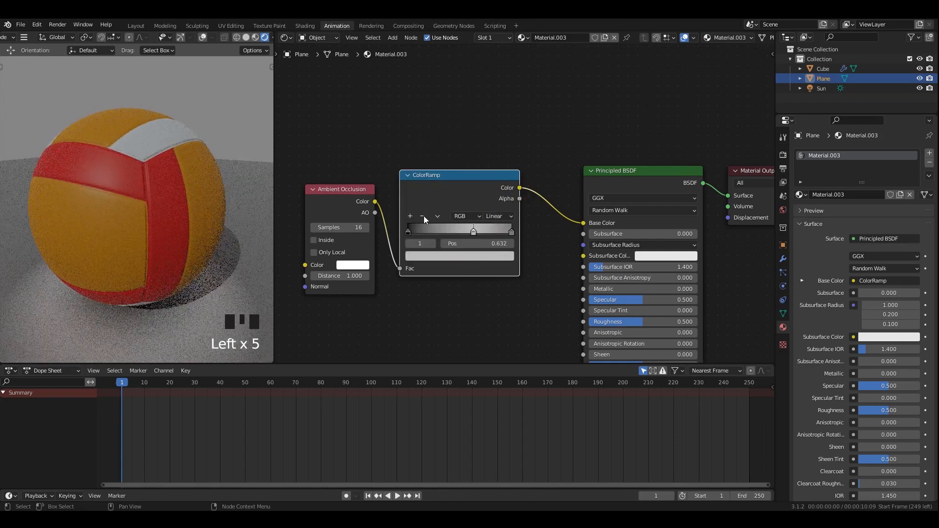
Move the middle stop of the ground's ColorRamp to position 0.850 and save the file.
{"action": "left_click", "coordinate": [408, 229]}
{"action": "left_click", "coordinate": [410, 216]}
{"action": "left_click_drag", "start_coordinate": [459, 231], "coordinate": [497, 235]}
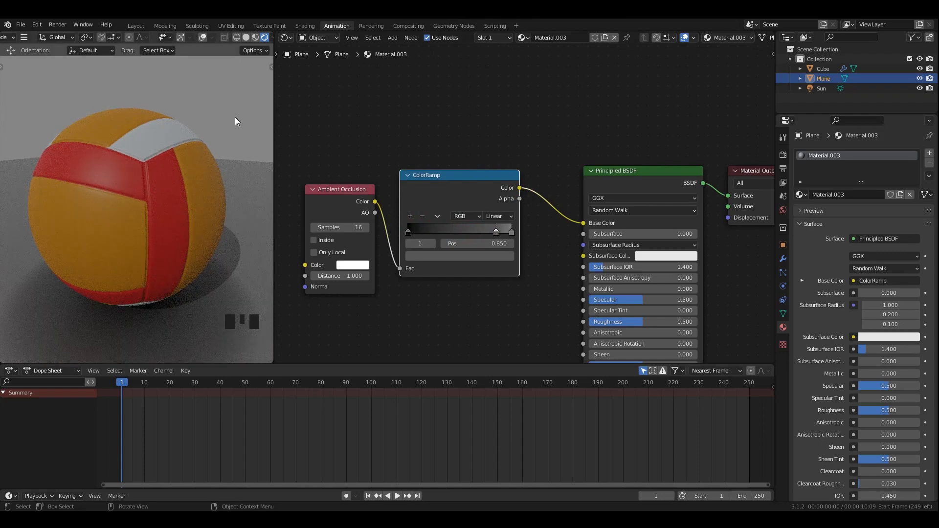
{"action": "left_click", "coordinate": [235, 104]}
{"action": "mouse_move", "coordinate": [161, 190]}
{"action": "middle_mouse_down"}
{"action": "mouse_move", "coordinate": [147, 178]}
{"action": "mouse_move", "coordinate": [147, 218]}
{"action": "mouse_move", "coordinate": [130, 204]}
{"action": "mouse_move", "coordinate": [158, 203]}
{"action": "mouse_move", "coordinate": [157, 185]}
{"action": "middle_mouse_up"}
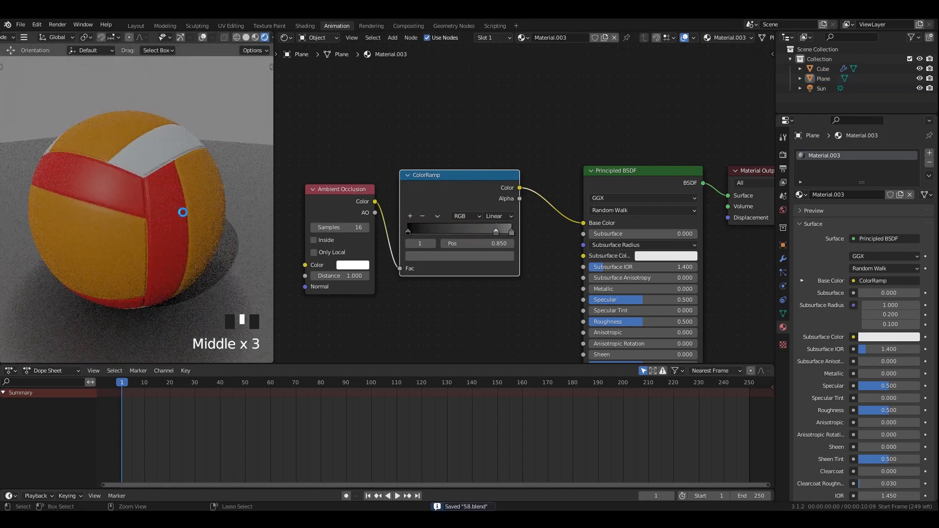
Lower the Specular value of the ground material's Principled BSDF to 0.000.
{"action": "left_click_drag", "start_coordinate": [637, 303], "coordinate": [587, 299]}
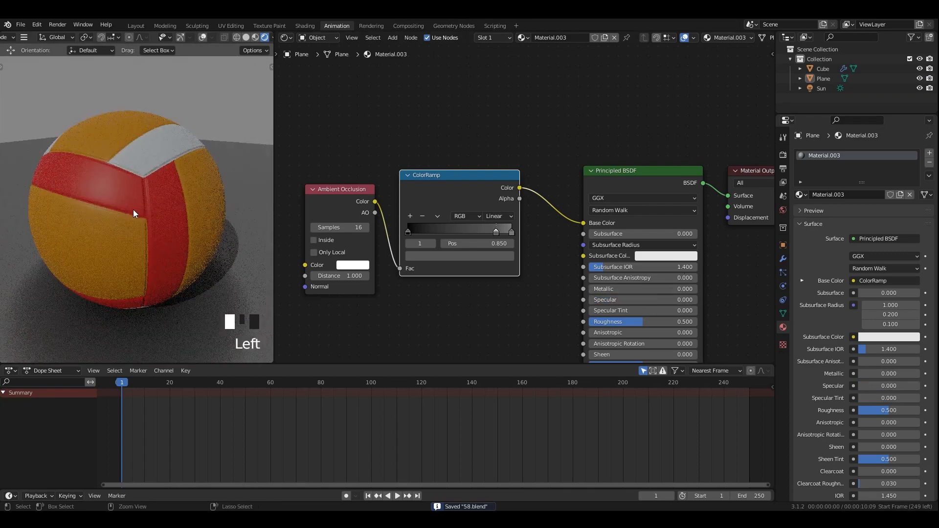
{"action": "left_click", "coordinate": [145, 130]}
{"action": "left_click", "coordinate": [246, 188]}
{"action": "scroll", "coordinate": [620, 277], "scroll_direction": "up", "scroll_amount": 3}
{"action": "middle_click_drag", "start_coordinate": [592, 313], "coordinate": [582, 262]}
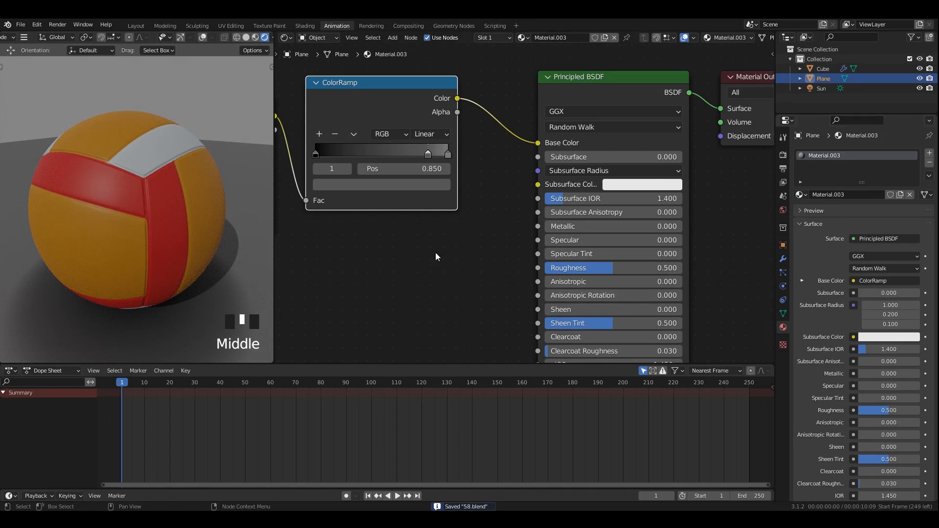
Set Specular to 1.000 and Roughness to 0.5 in the ball's white material.
{"action": "left_click", "coordinate": [823, 69]}
{"action": "left_click_drag", "start_coordinate": [580, 236], "coordinate": [660, 234]}
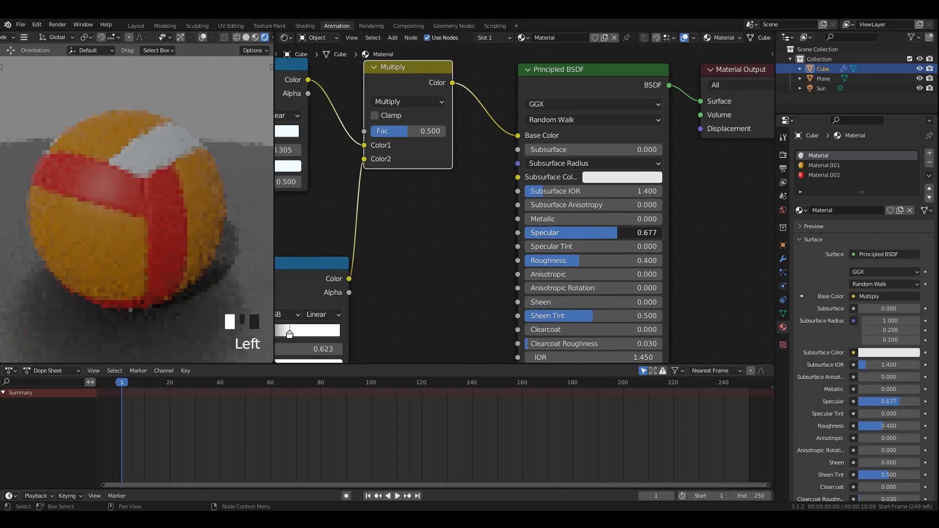
{"action": "left_click", "coordinate": [601, 260]}
{"action": "type", "text": "0."}
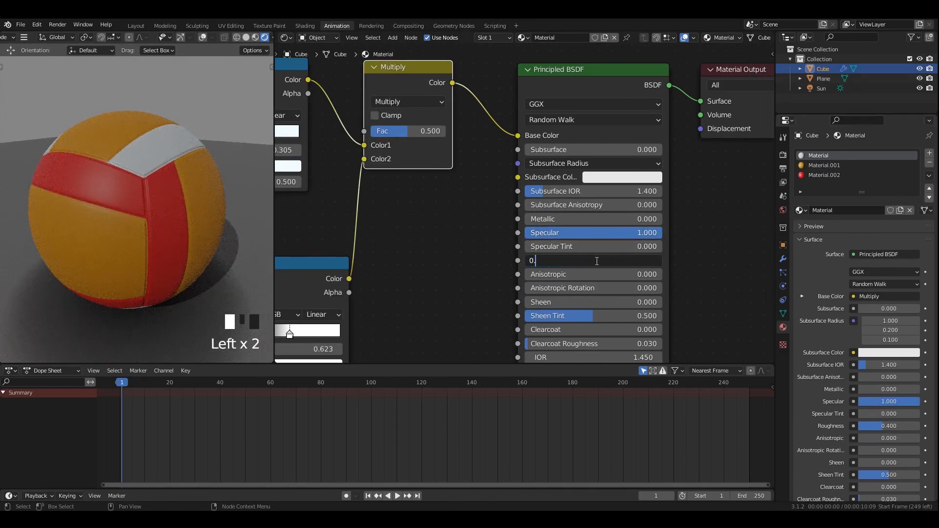
{"action": "type", "text": "5"}
{"action": "key", "text": "Return"}
Set Specular to 1.000 and Roughness to 0.3 in the ball's orange Material.001.
{"action": "left_click", "coordinate": [824, 165]}
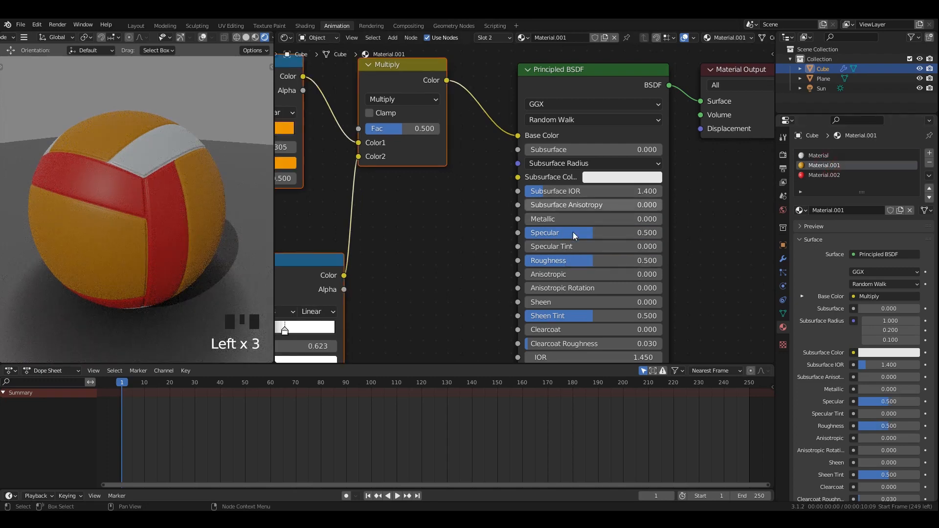
{"action": "left_click_drag", "start_coordinate": [574, 235], "coordinate": [660, 234]}
{"action": "left_click", "coordinate": [614, 259]}
{"action": "type", "text": "0.5"}
{"action": "key", "text": "Return"}
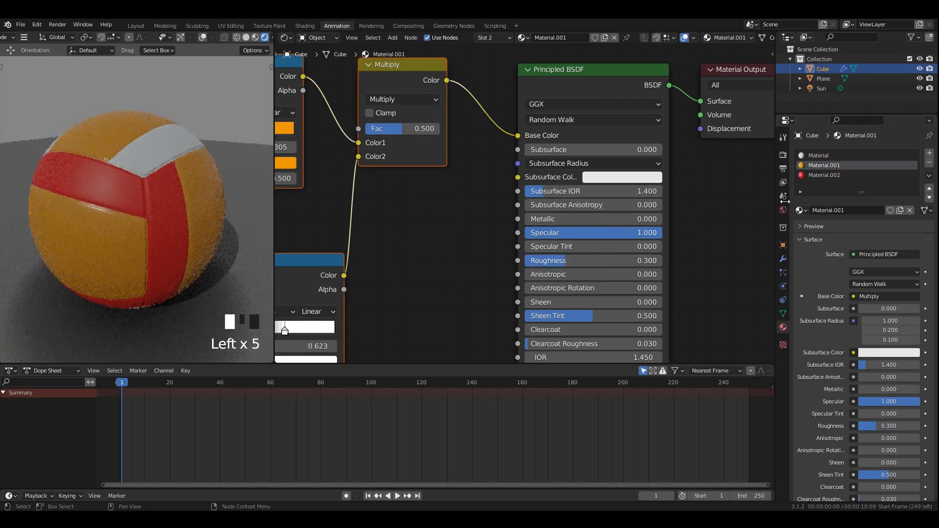
Set Specular to 1.000 and Roughness to 0.3 in the ball's red Material.002.
{"action": "left_click", "coordinate": [825, 175]}
{"action": "left_click_drag", "start_coordinate": [649, 184], "coordinate": [741, 184]}
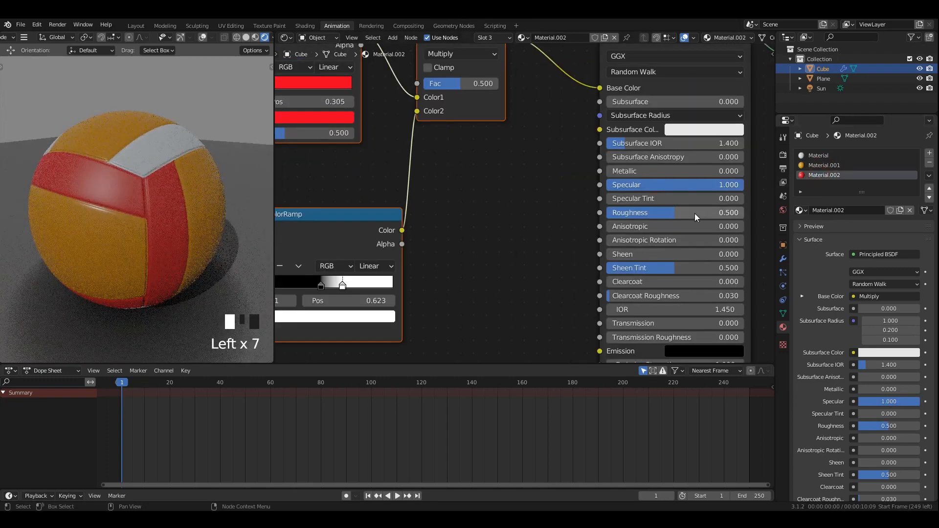
{"action": "left_click", "coordinate": [687, 215]}
{"action": "type", "text": "0.3"}
{"action": "key", "text": "Return"}
{"action": "left_click", "coordinate": [201, 92]}
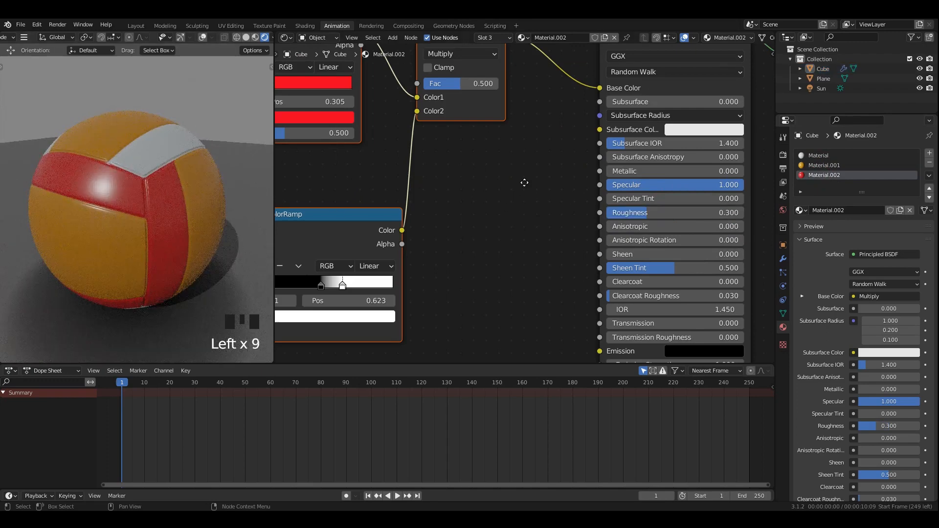
Set Roughness to 0.5 in the ball's red, orange and white materials and save the file.
{"action": "middle_click_drag", "start_coordinate": [524, 183], "coordinate": [459, 186]}
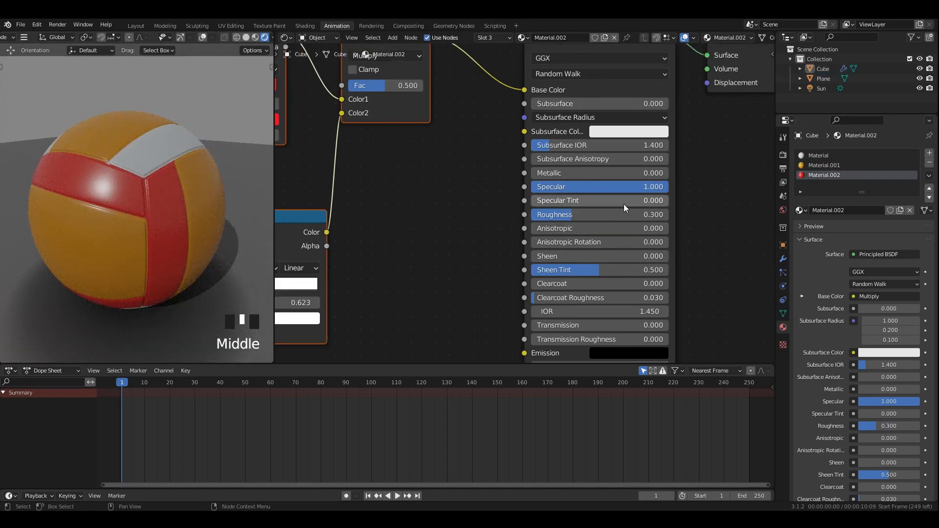
{"action": "key", "text": "Return"}
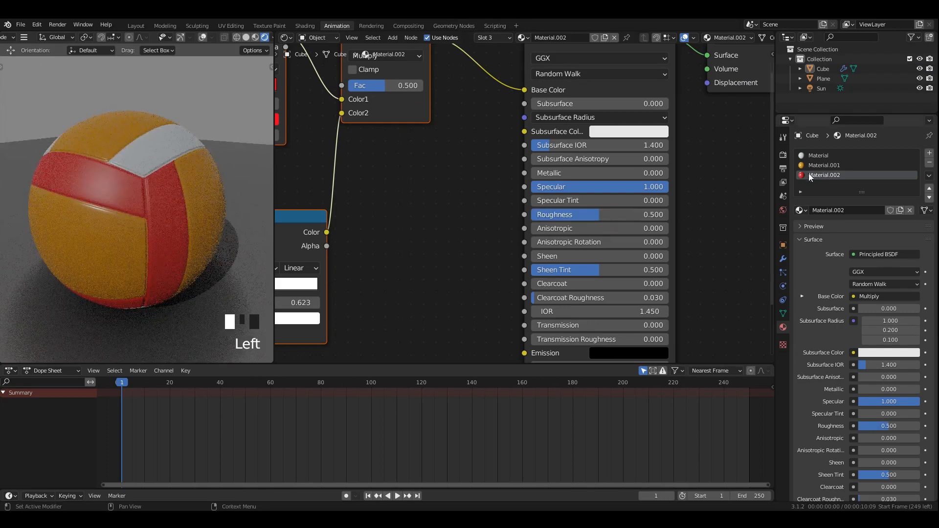
{"action": "left_click", "coordinate": [814, 168]}
{"action": "left_click", "coordinate": [529, 262]}
{"action": "type", "text": "0.5"}
{"action": "key", "text": "Return"}
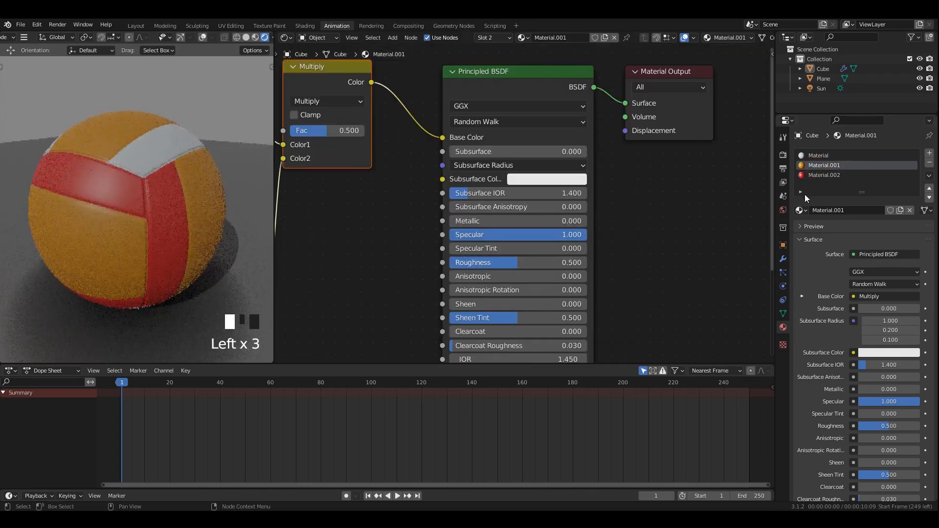
{"action": "left_click", "coordinate": [814, 156]}
{"action": "left_click", "coordinate": [538, 259]}
{"action": "type", "text": "0.5"}
{"action": "key", "text": "Return"}
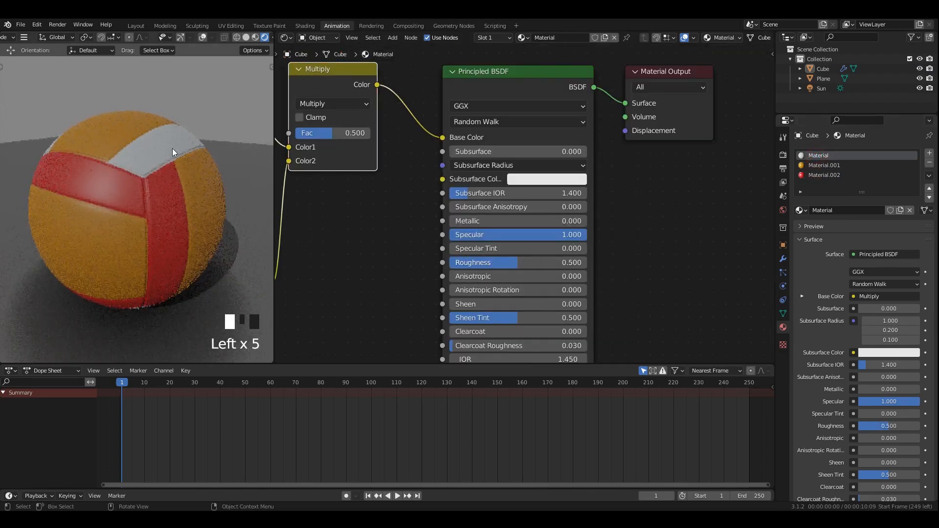
{"action": "key", "text": "ctrl+s"}
Switch the shader node editor area to a 3D Viewport.
{"action": "left_click", "coordinate": [287, 38]}
{"action": "left_click", "coordinate": [310, 63]}
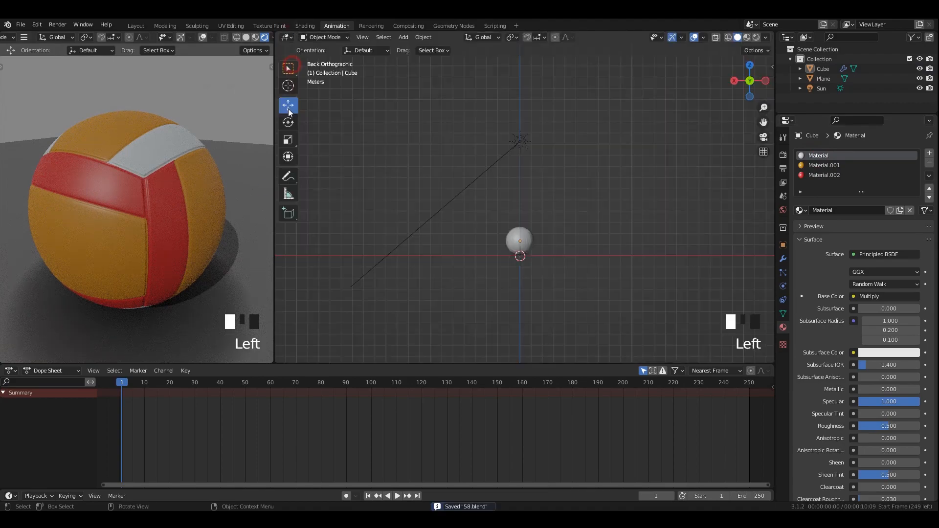